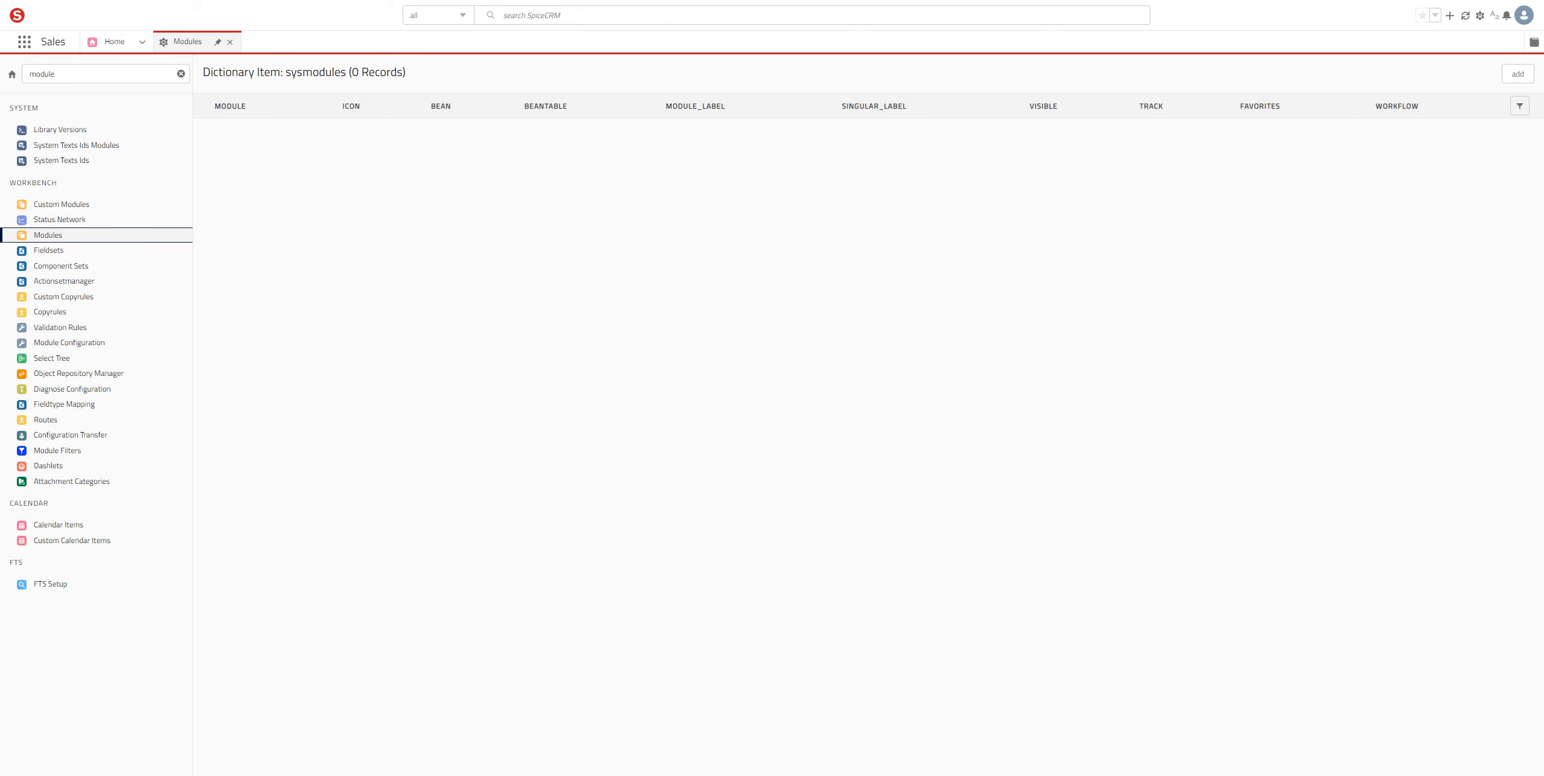
Step: Filter the modules list by 'opp' and sort it by the Workflow column
click(1515, 105)
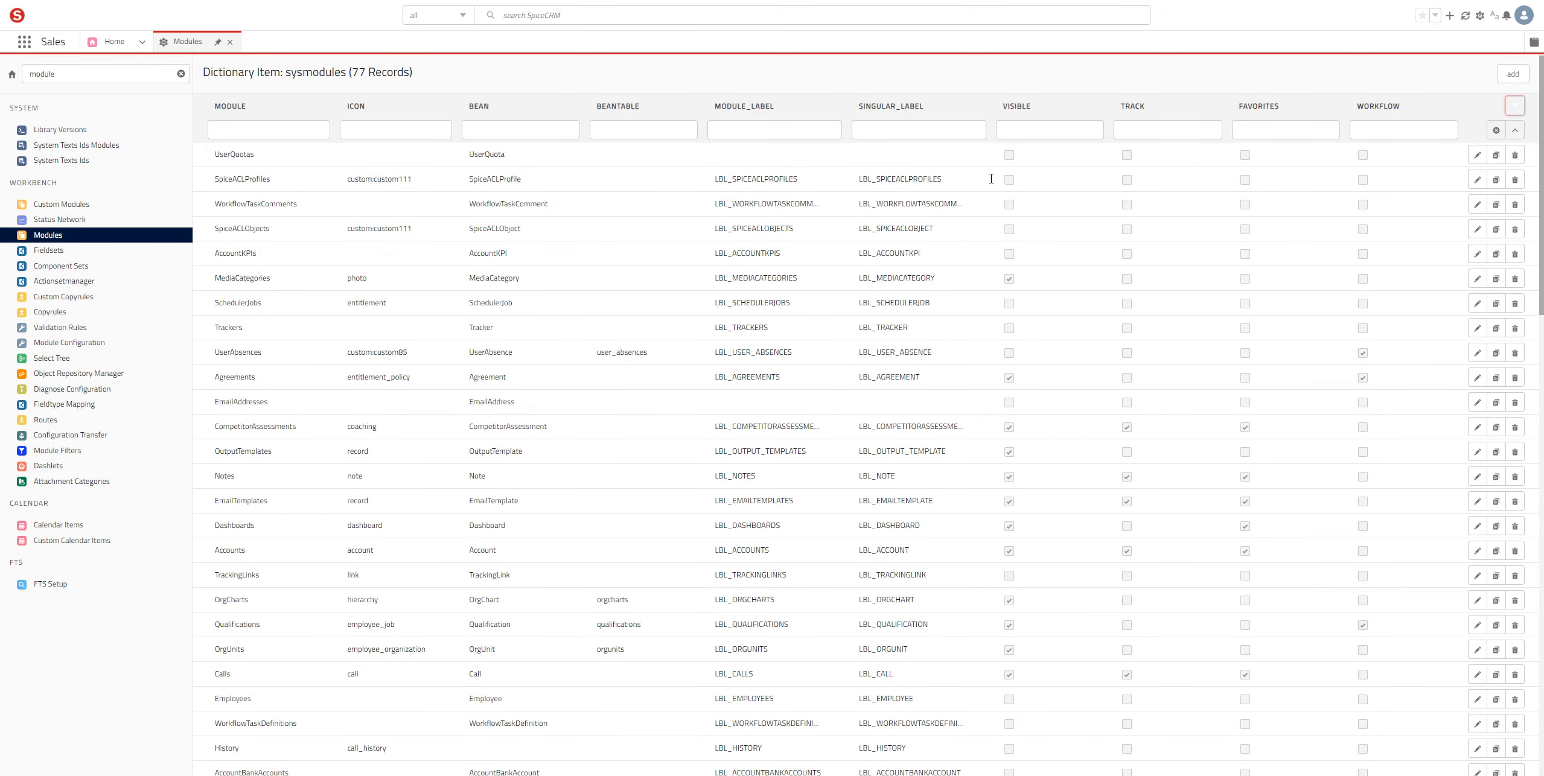
text(opp)
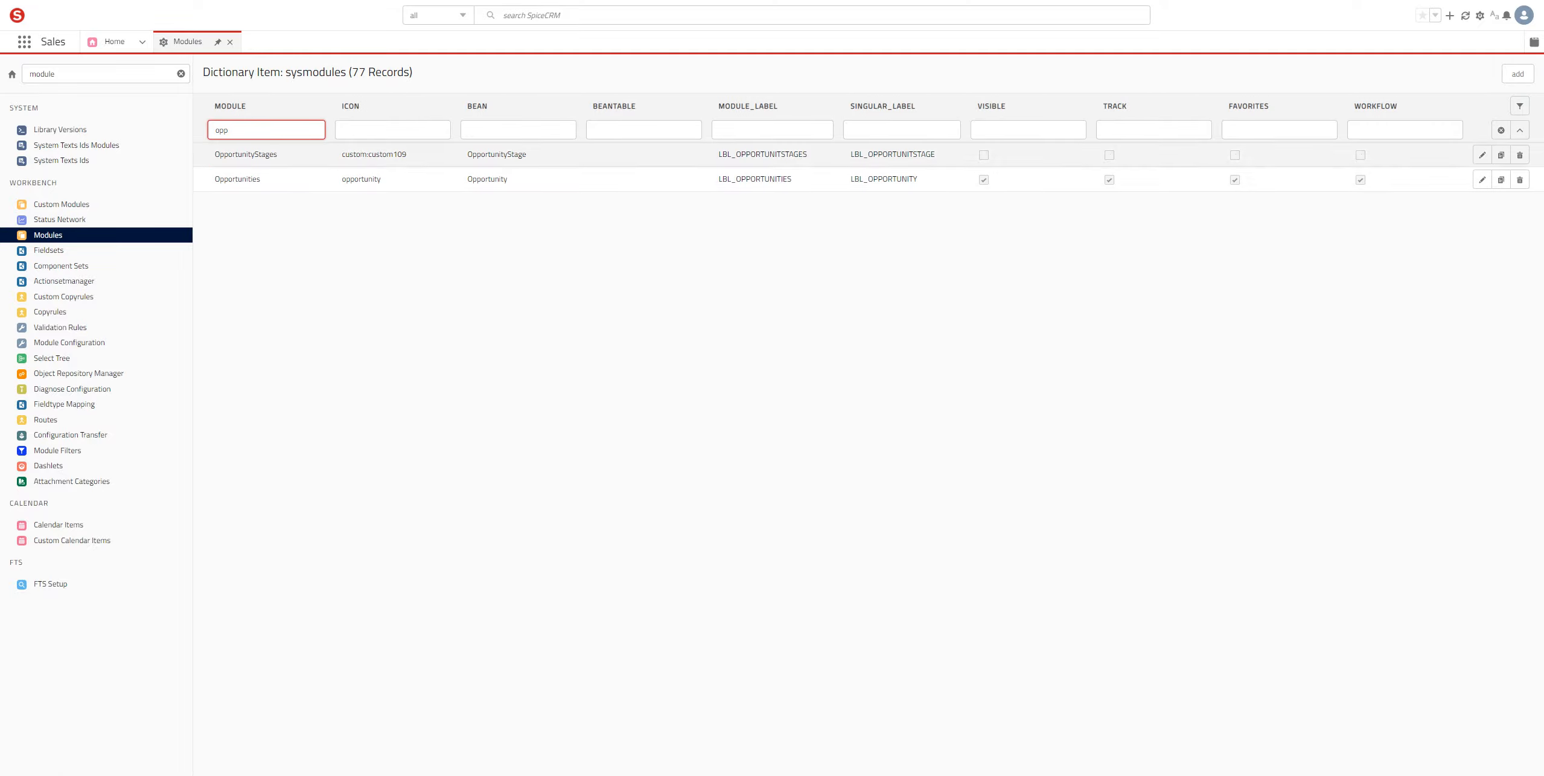
double_click(1375, 106)
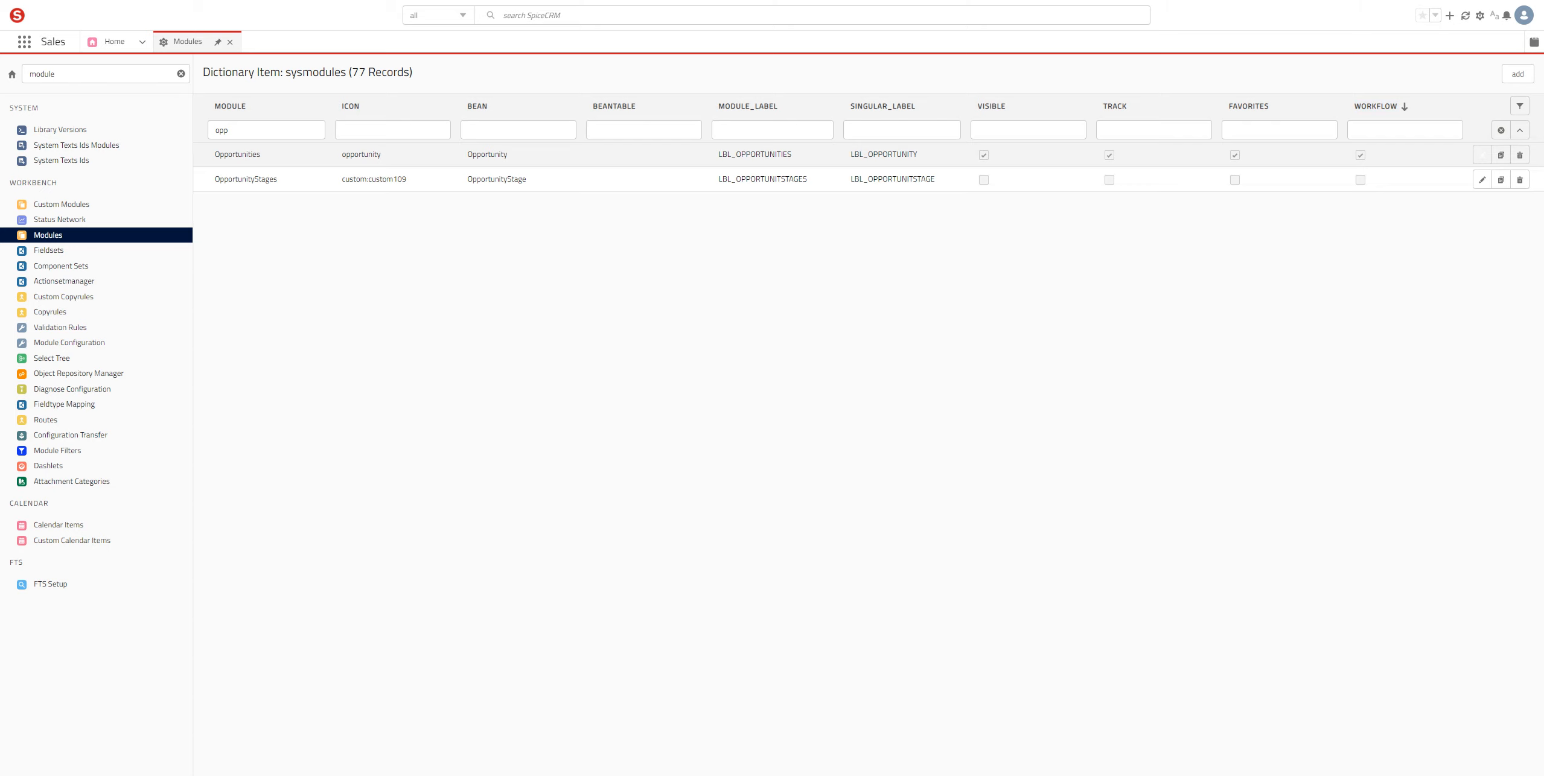
Step: Enable Workflow for the Opportunities module, save it, and reload the system configuration
click(1482, 155)
click(1361, 155)
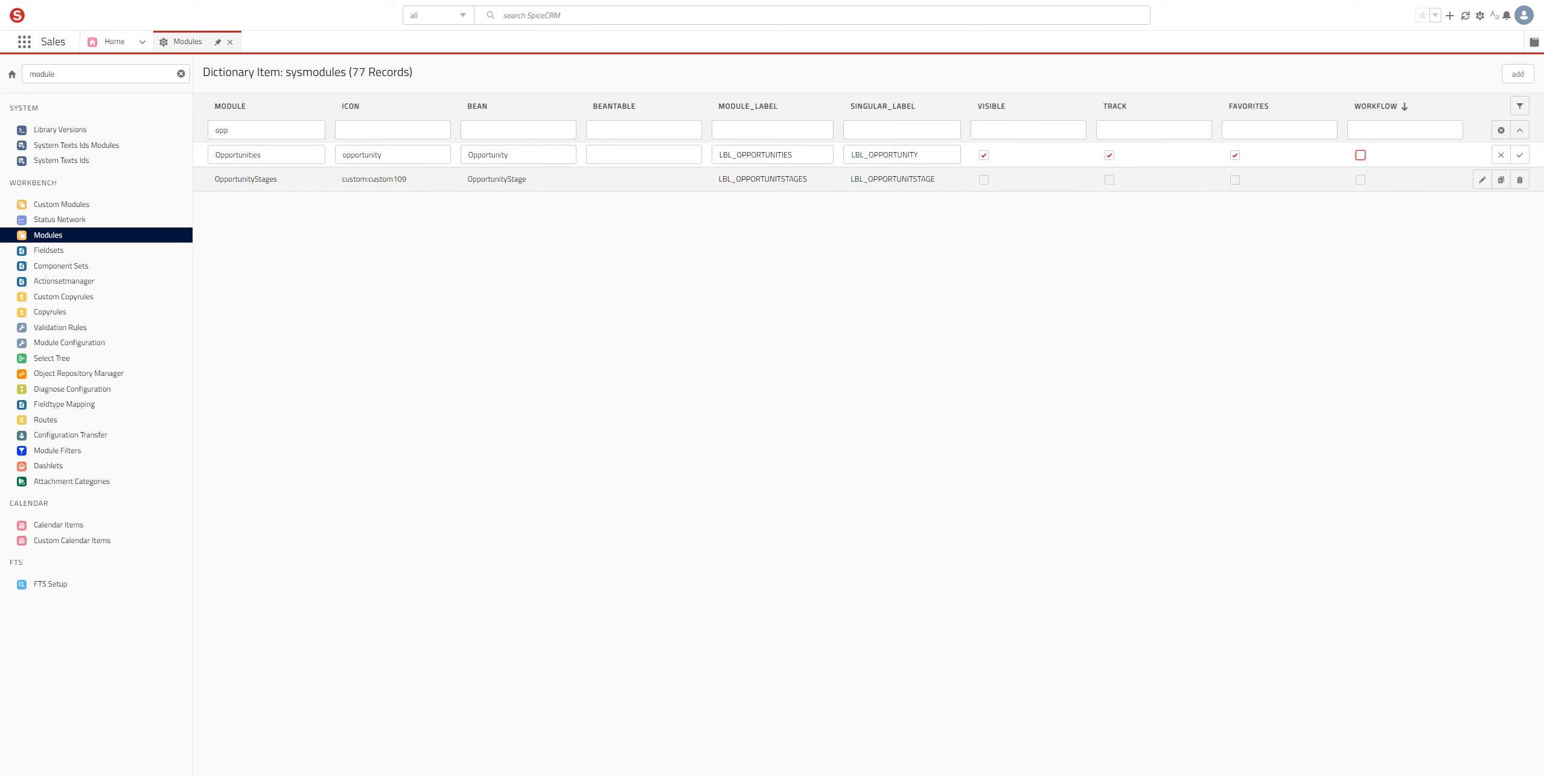
key(space)
click(1519, 155)
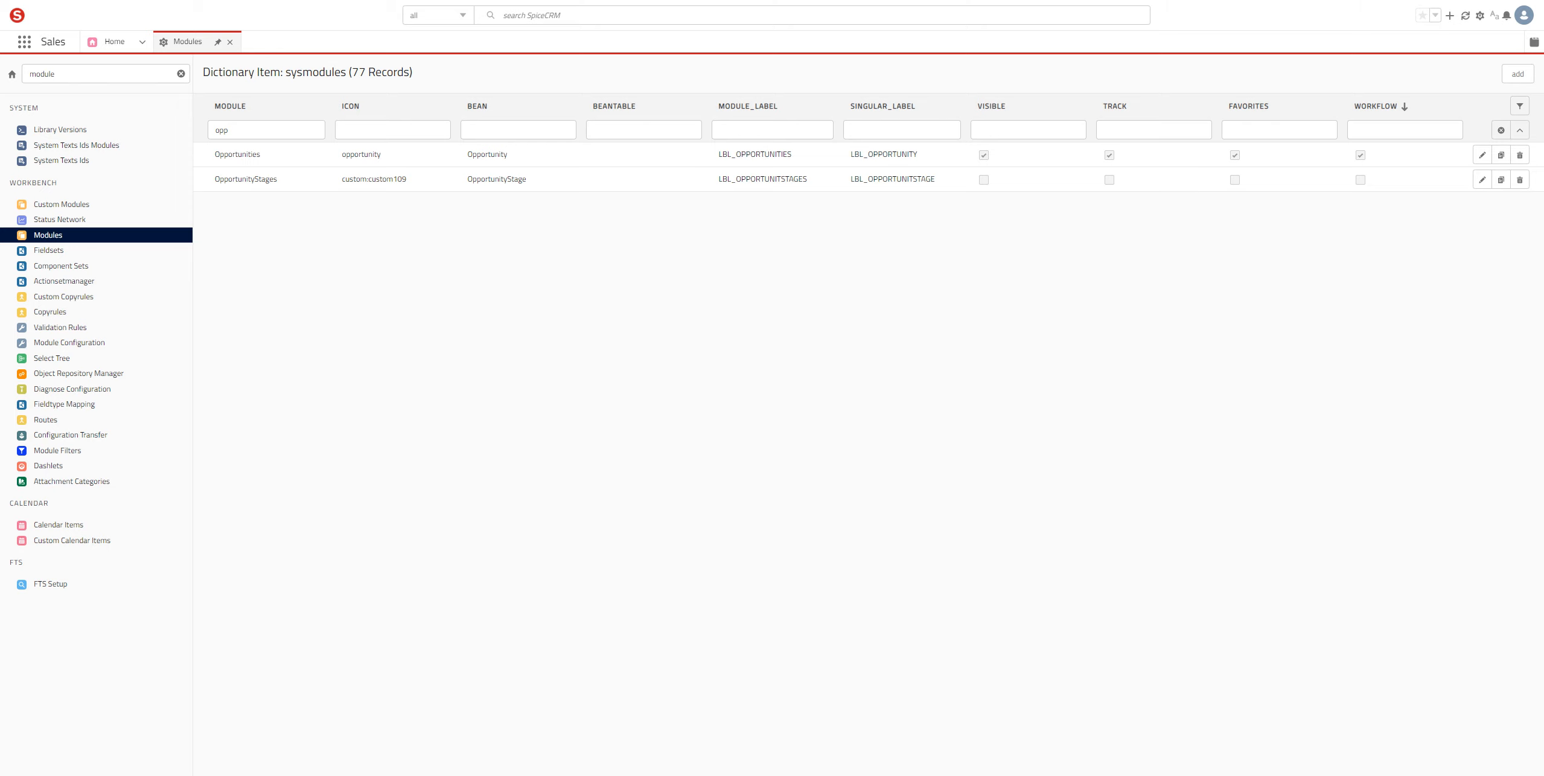
click(1465, 15)
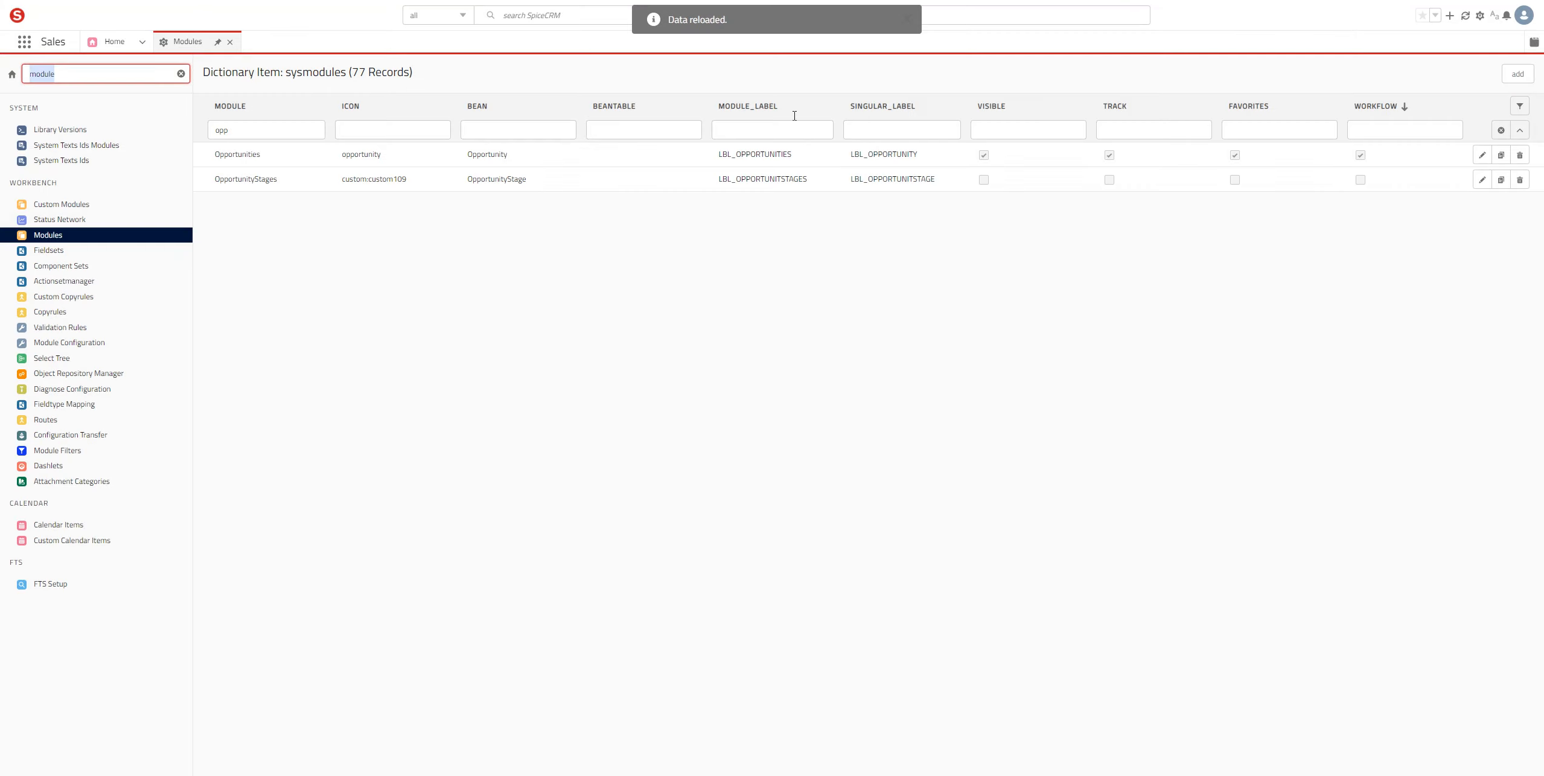
Step: Open Workflow Manager via the 'workfl' sidebar search and select Opportunities as the workflow module
text(workflo)
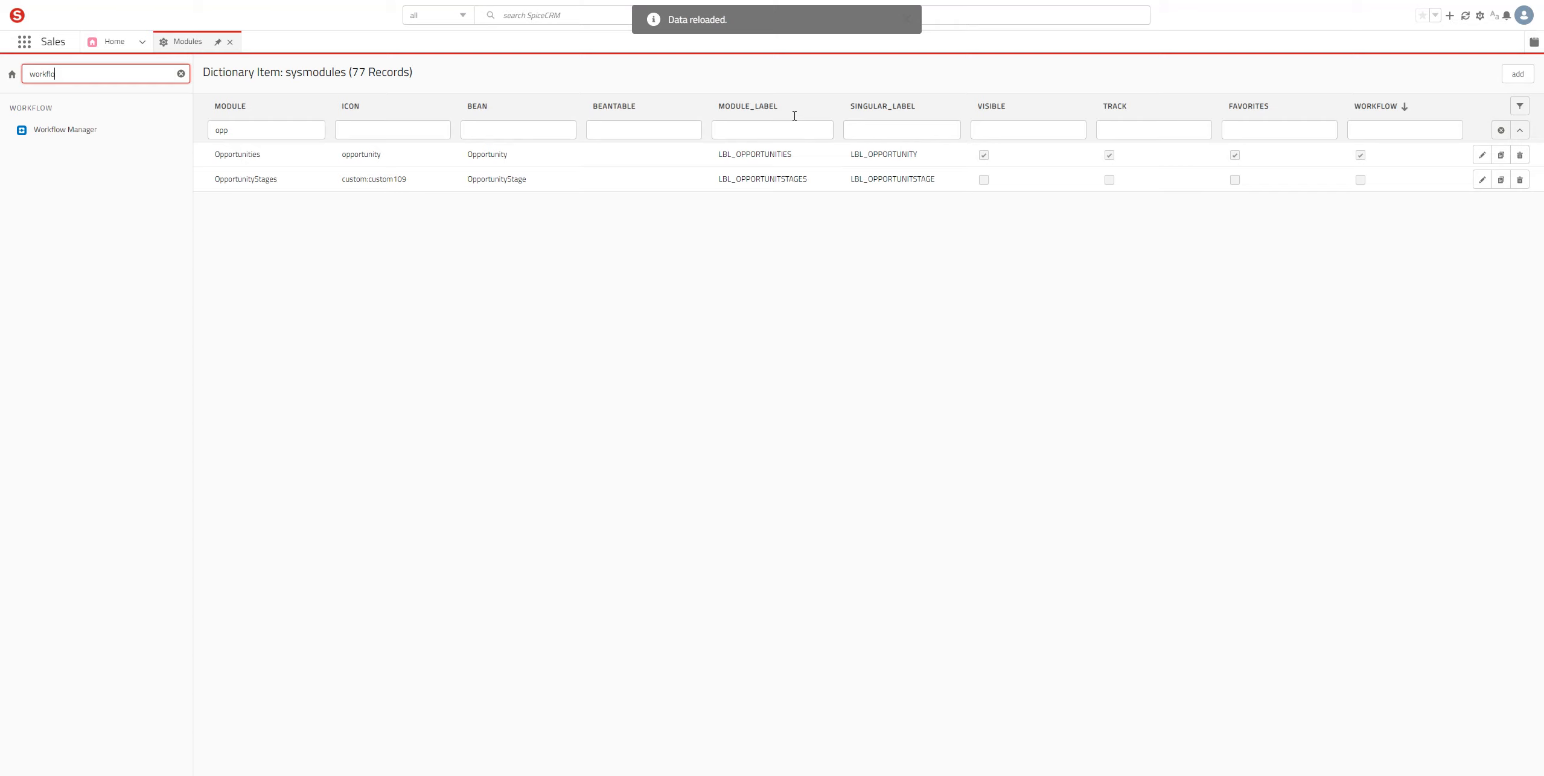
key(Tab)
key(Return)
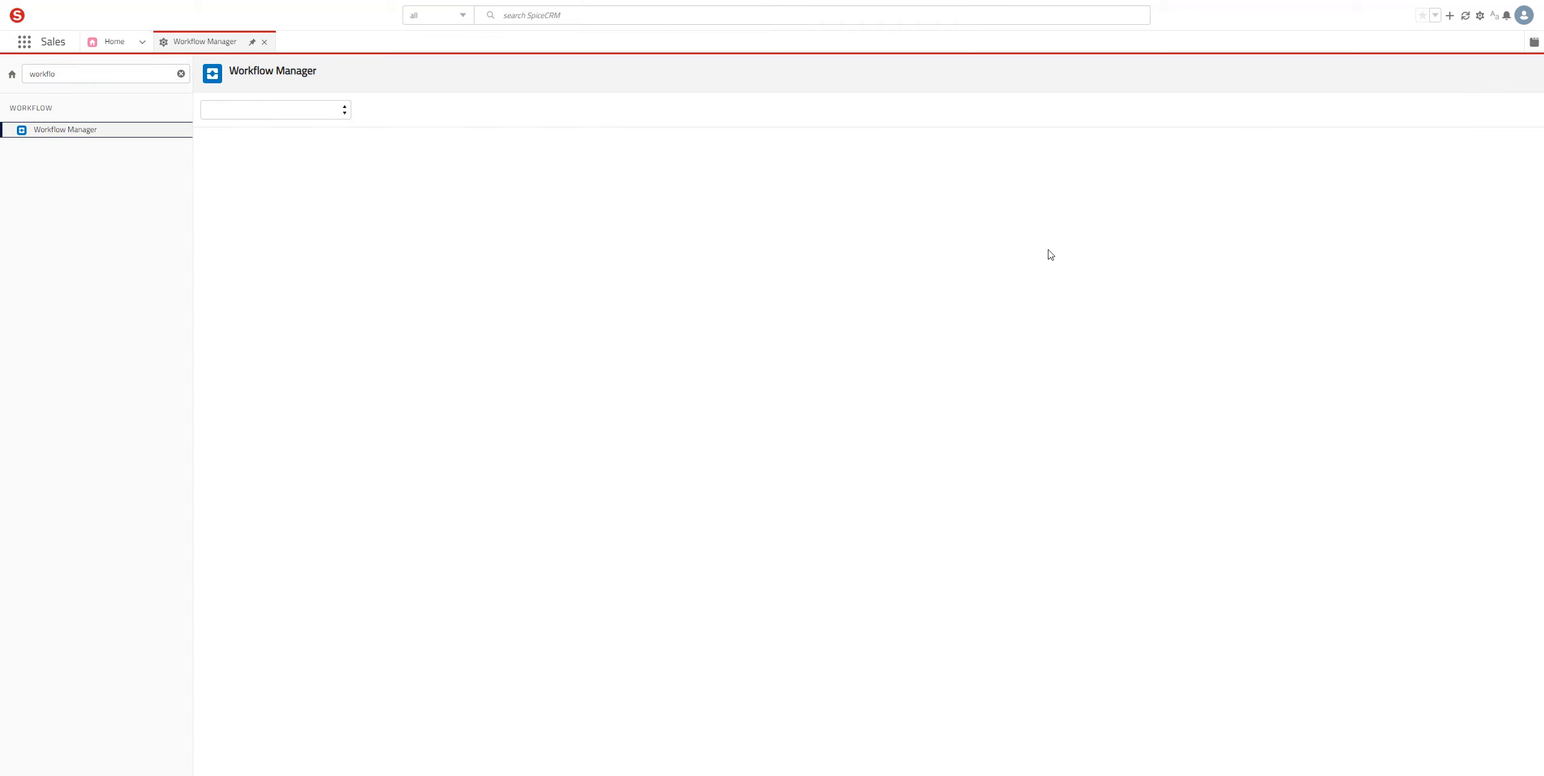
key(Tab)
key(space)
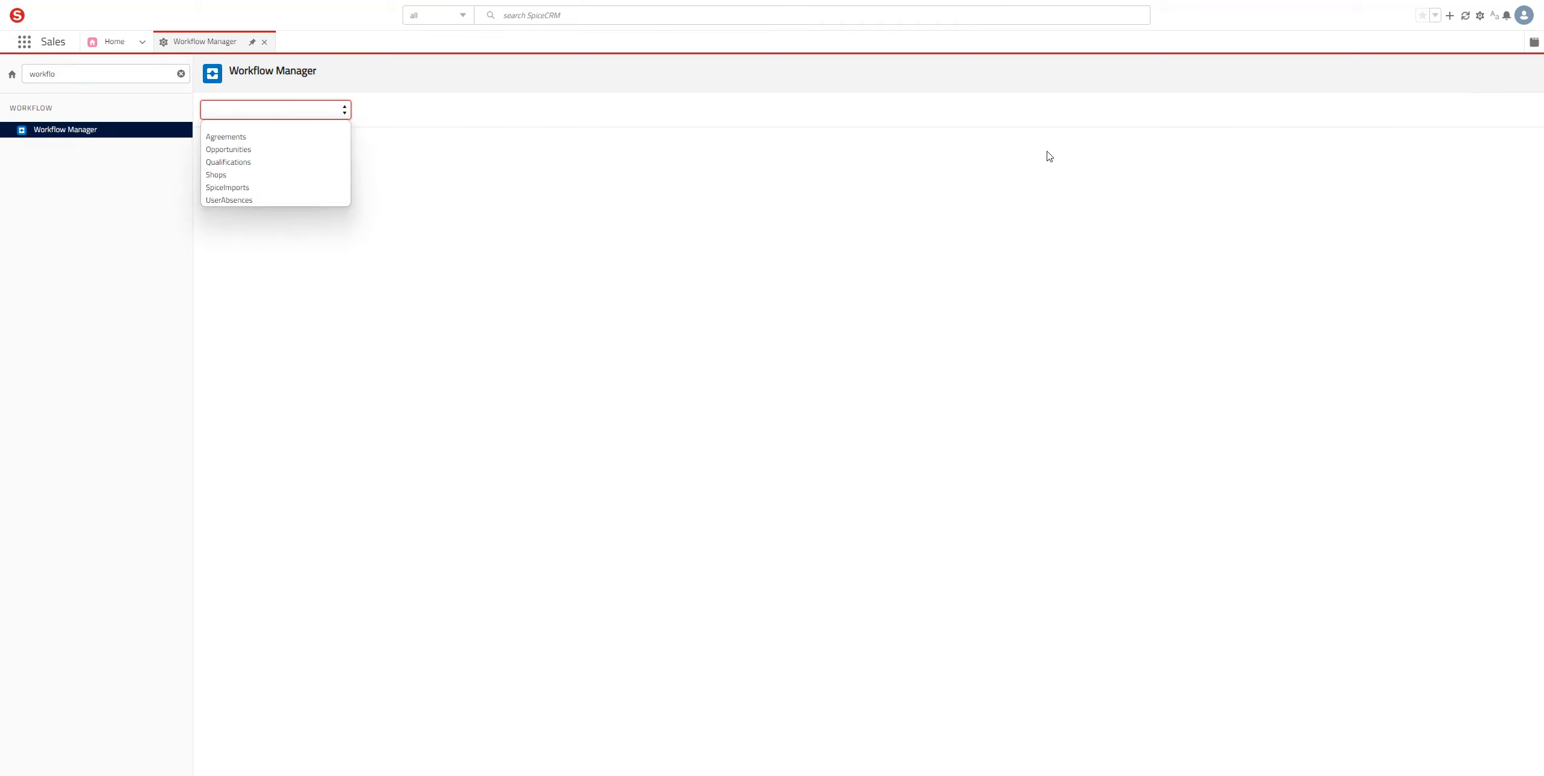
key(o)
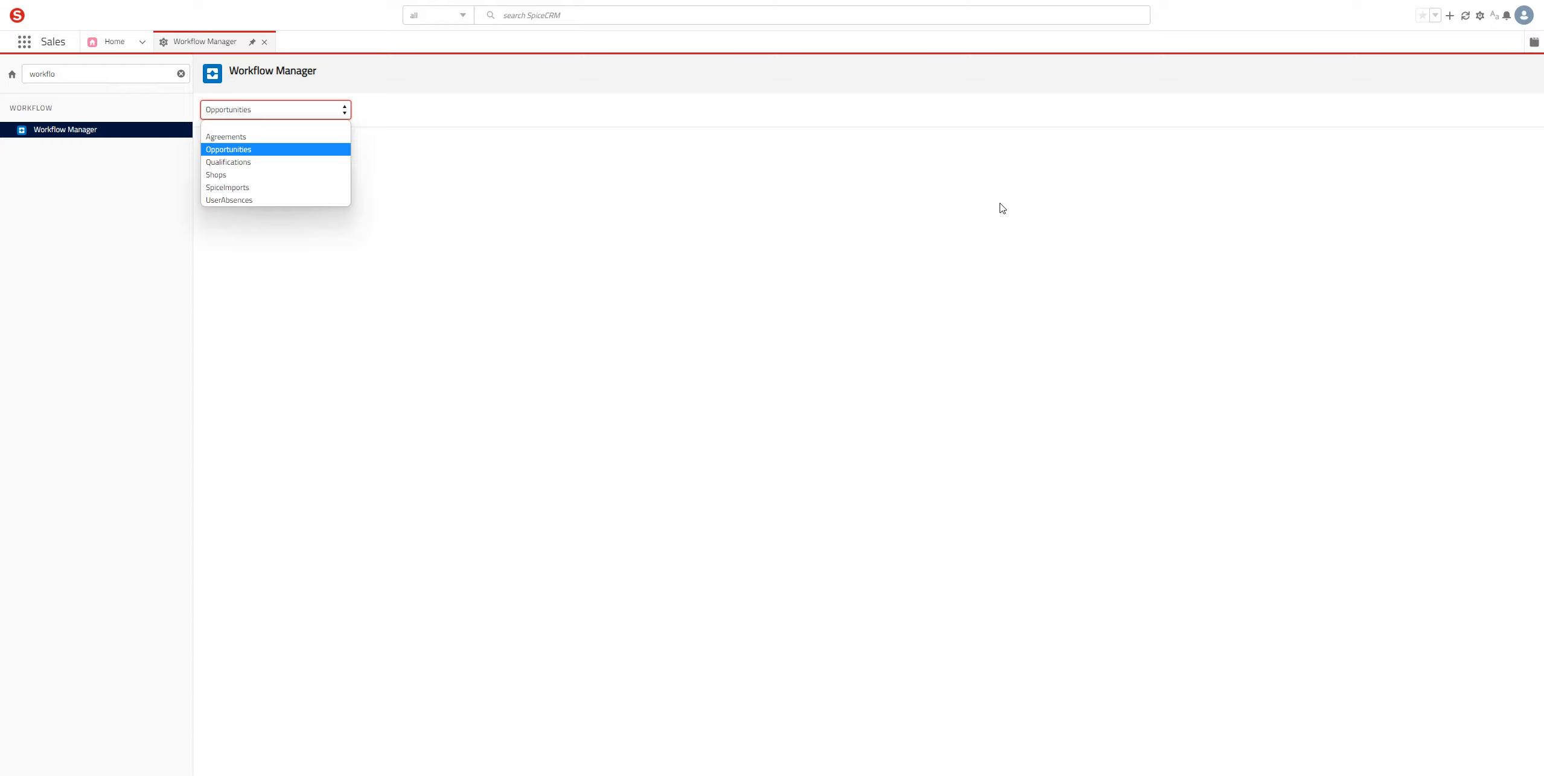
key(Return)
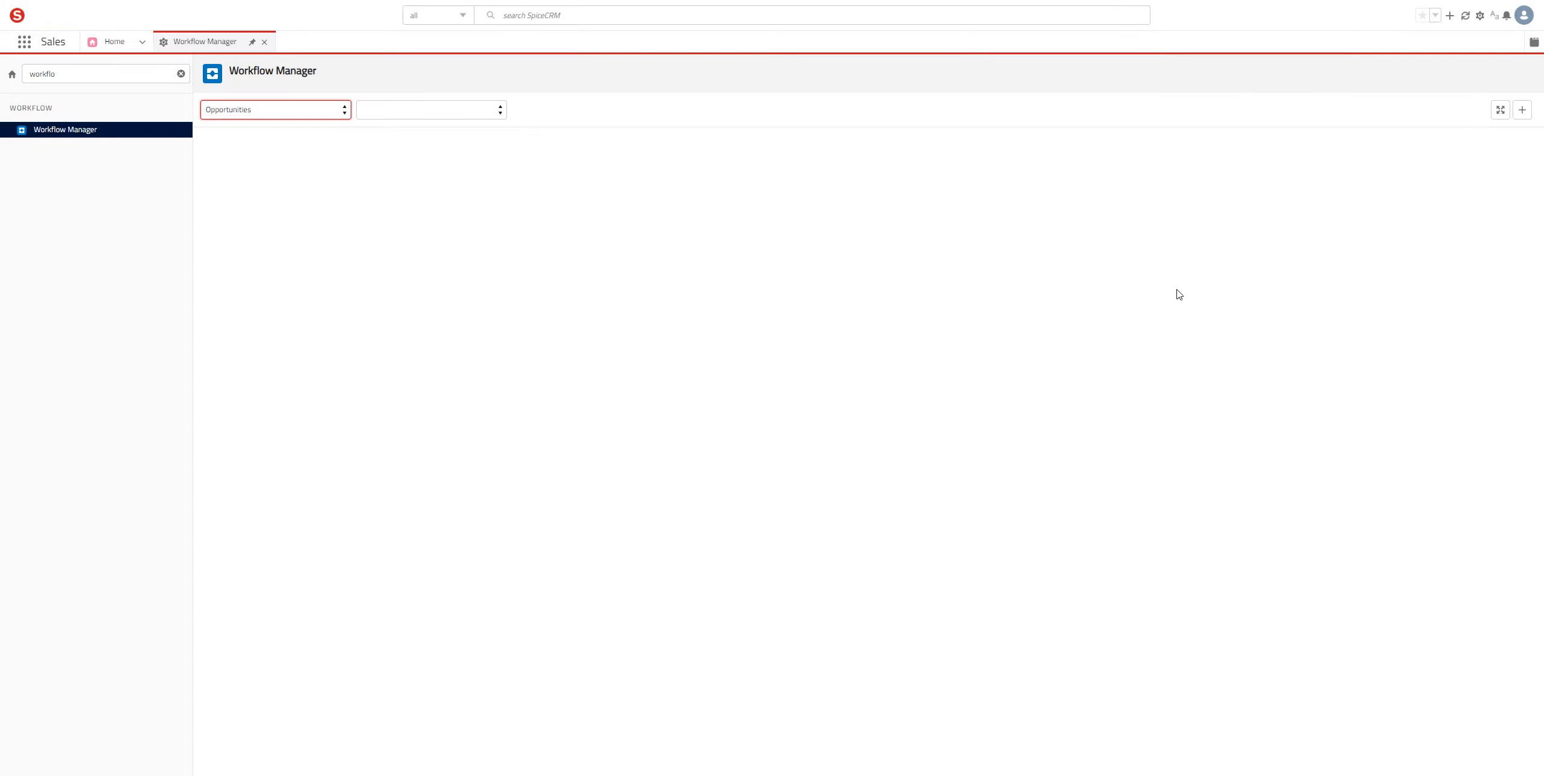
key(Tab)
key(space)
key(Escape)
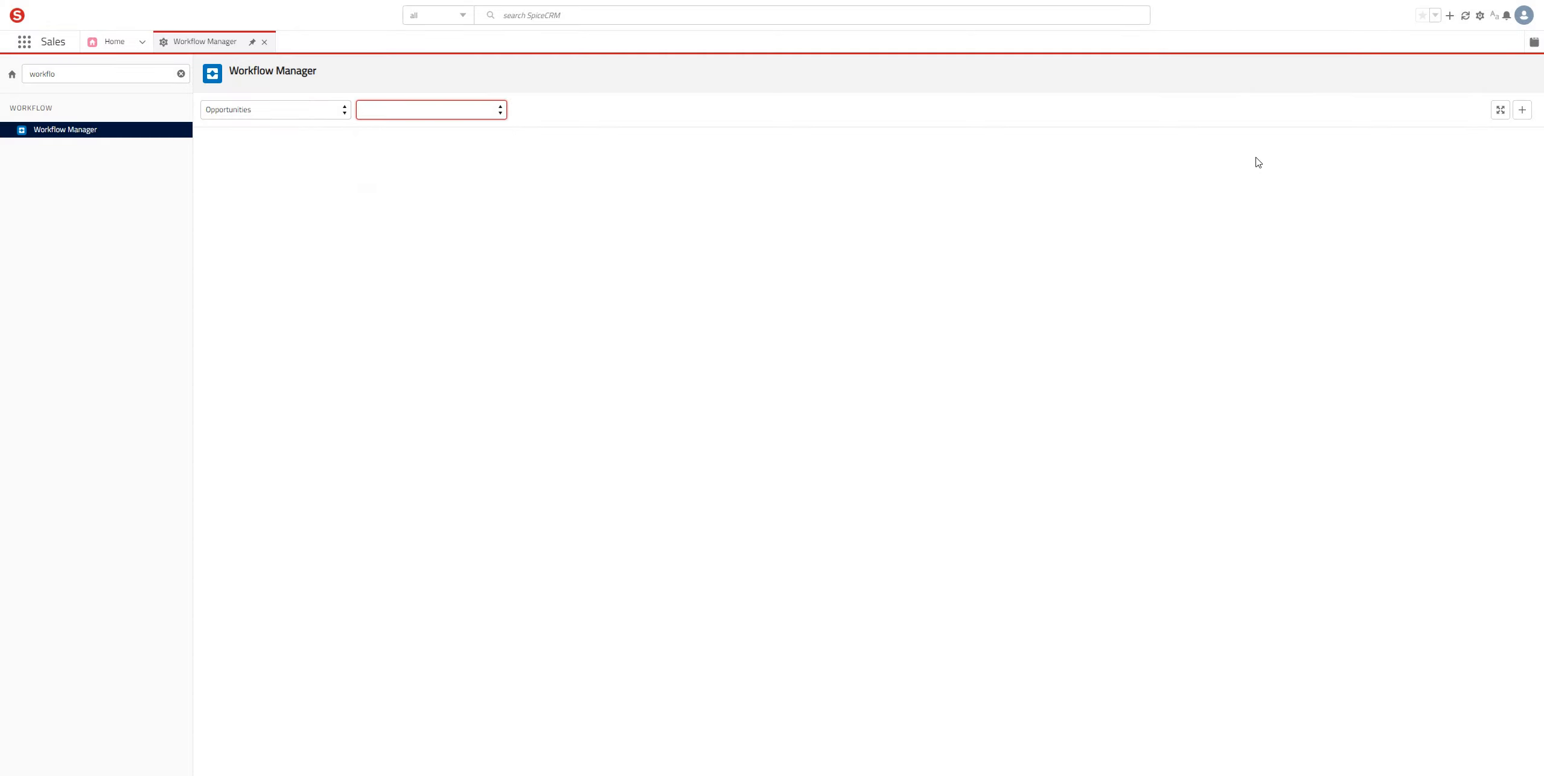
Step: Start a new workflow and name it 'Simple Process'
click(1523, 109)
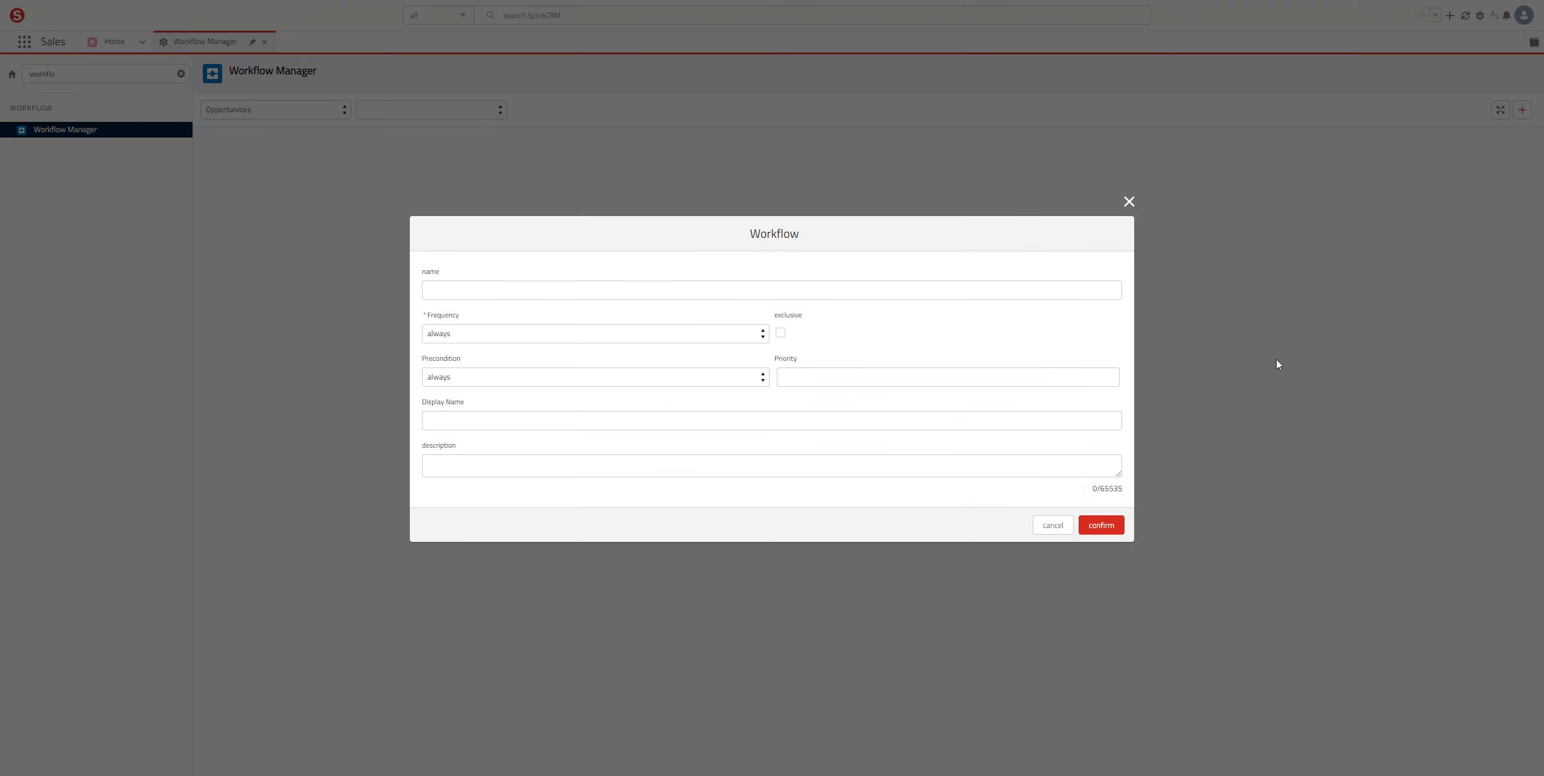
key(Tab)
text(Simple)
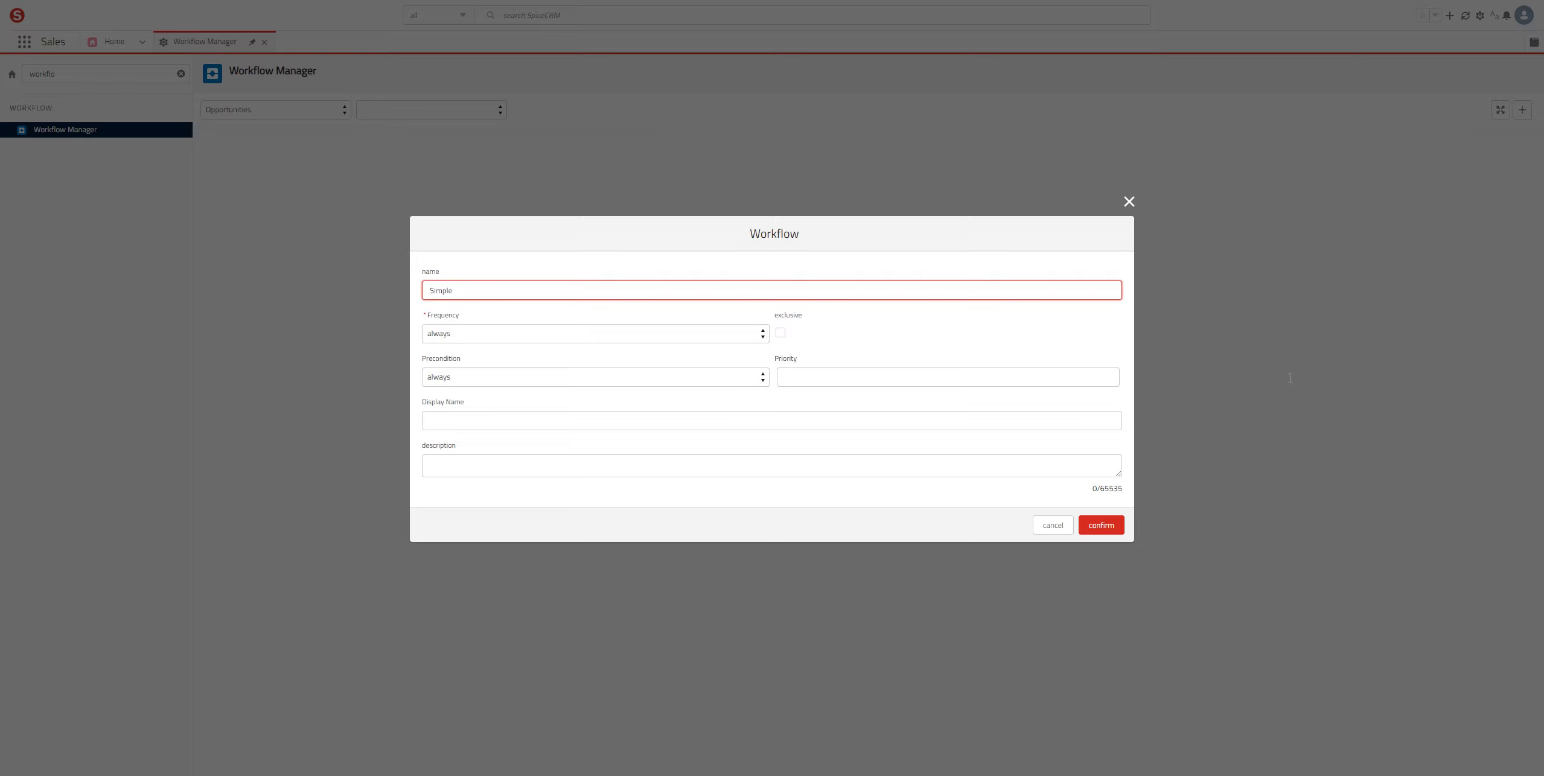
text( Process)
Step: Leave both Frequency and Precondition set to 'always'
key(Tab)
key(space)
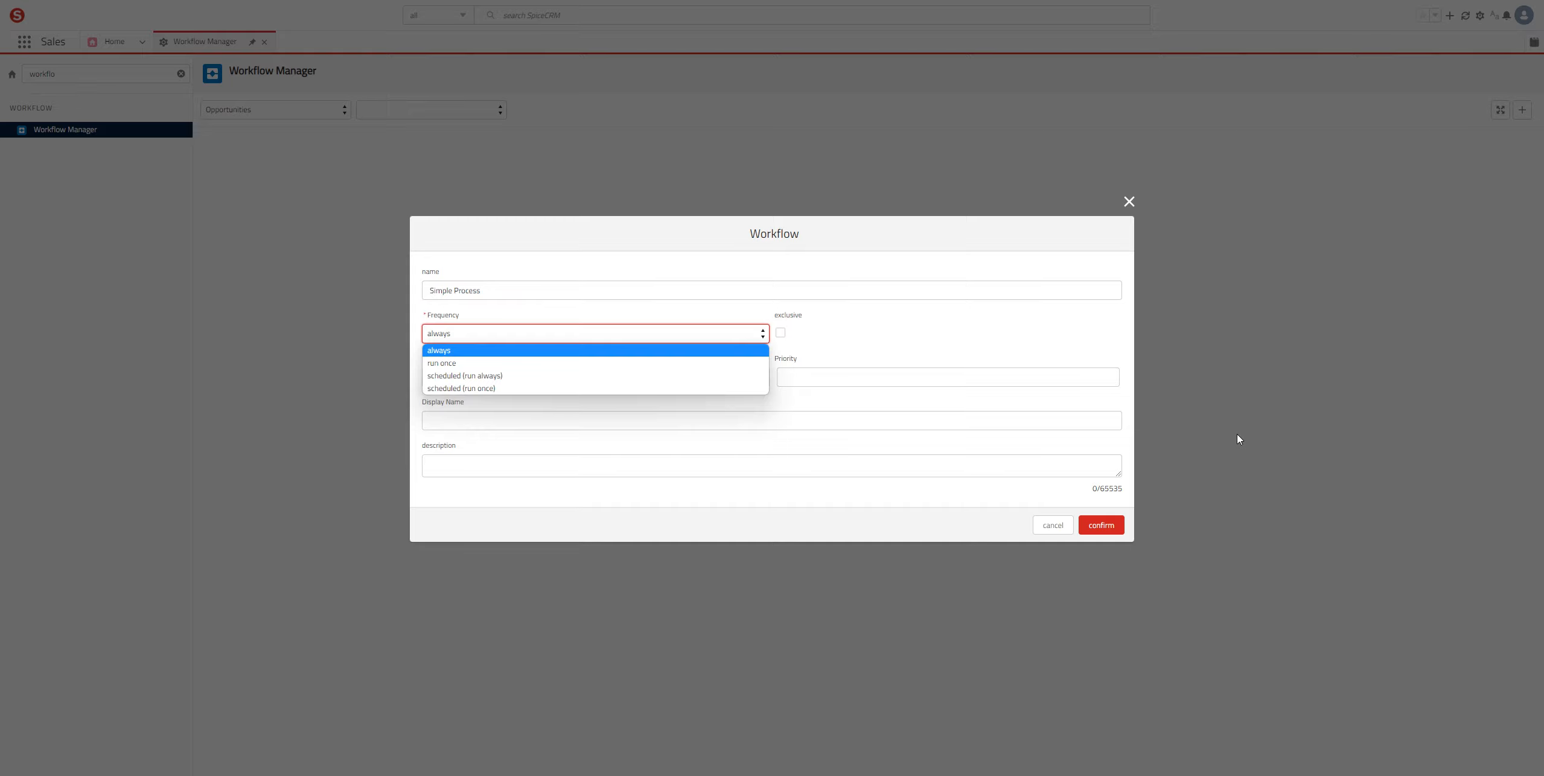
key(Down)
key(Down)
key(Up)
key(Up)
key(Down)
key(Down)
key(Down)
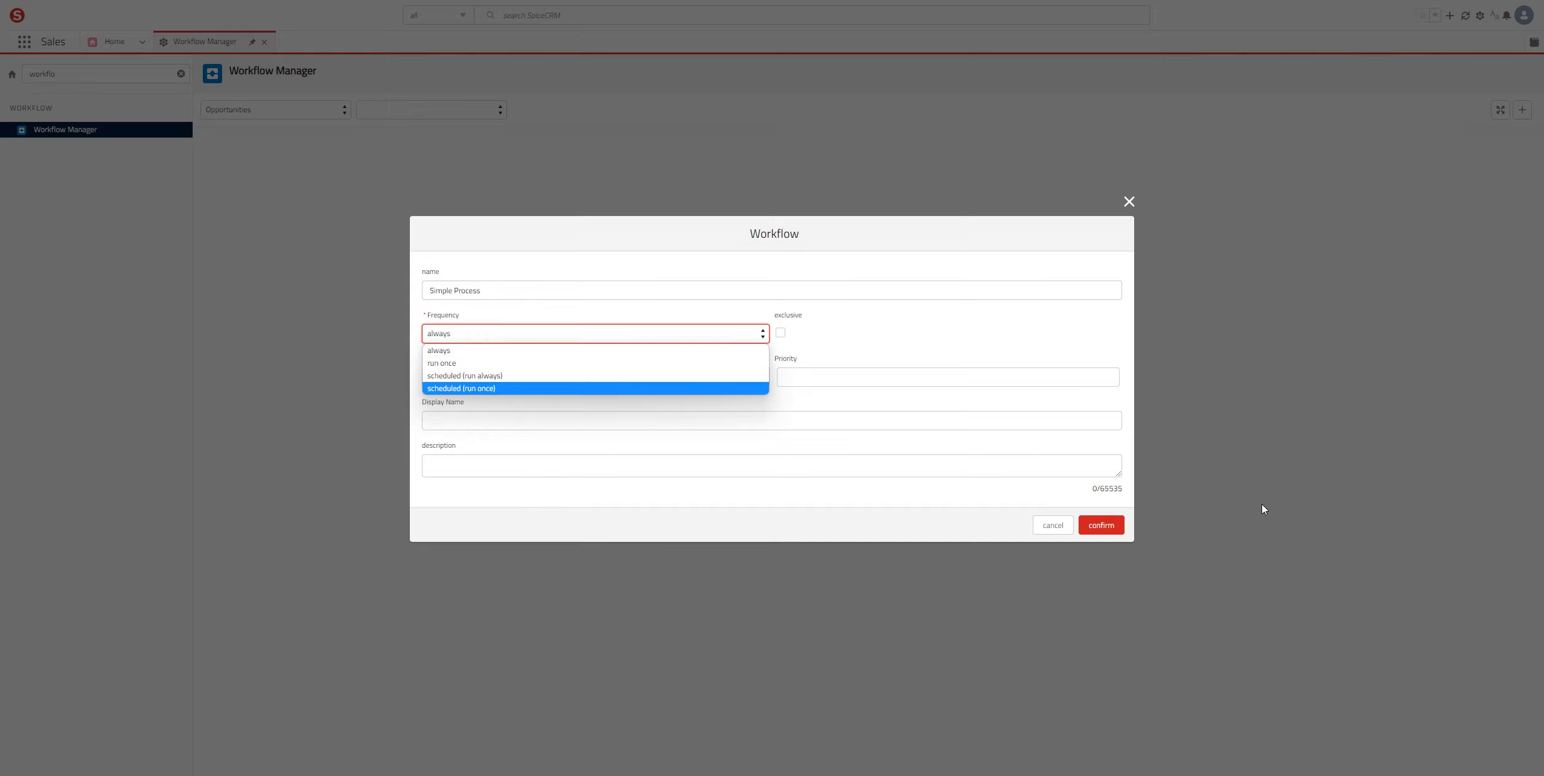
key(Up)
key(Up)
key(Up)
key(Return)
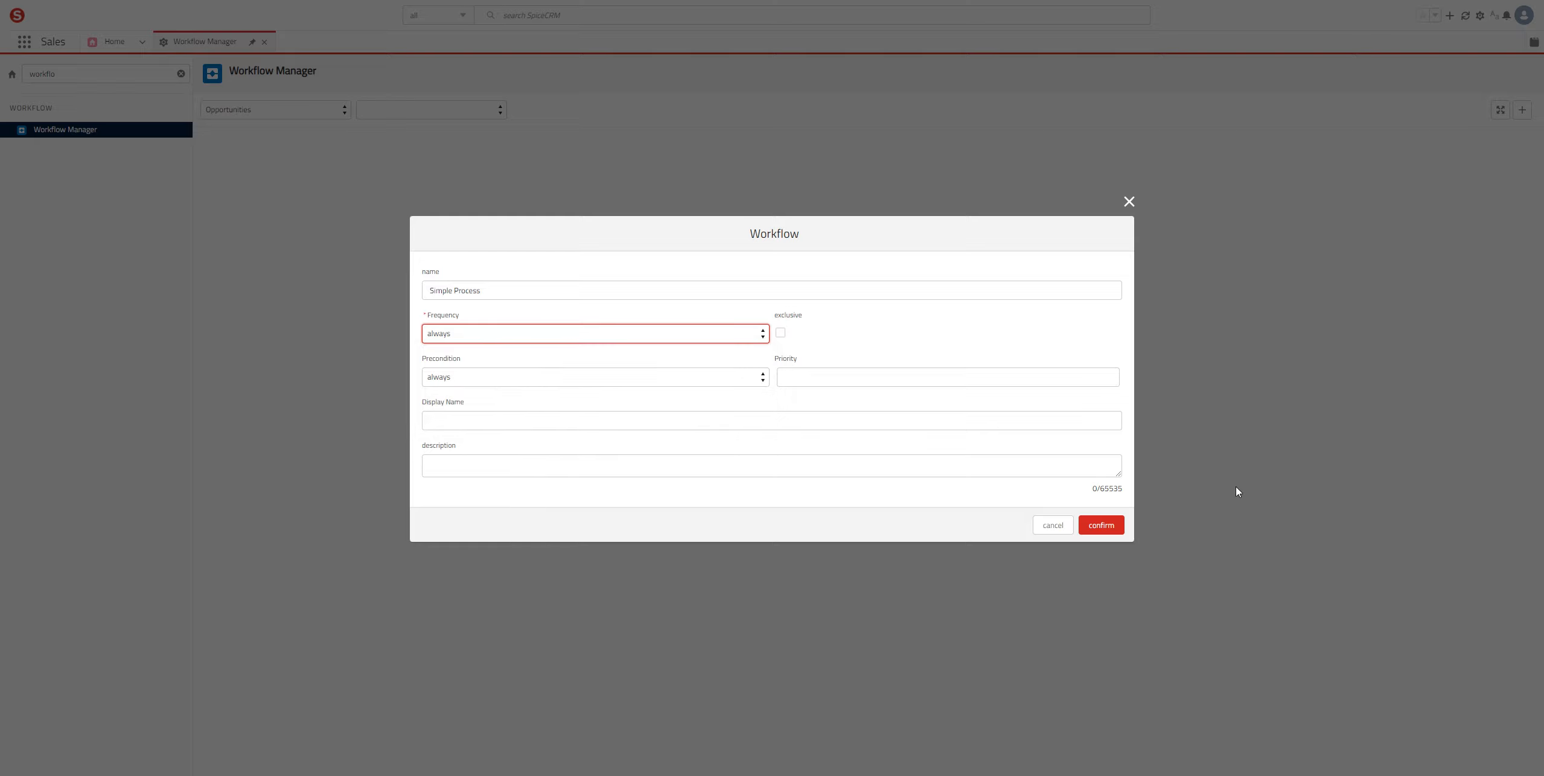
key(Tab)
key(alt+Down)
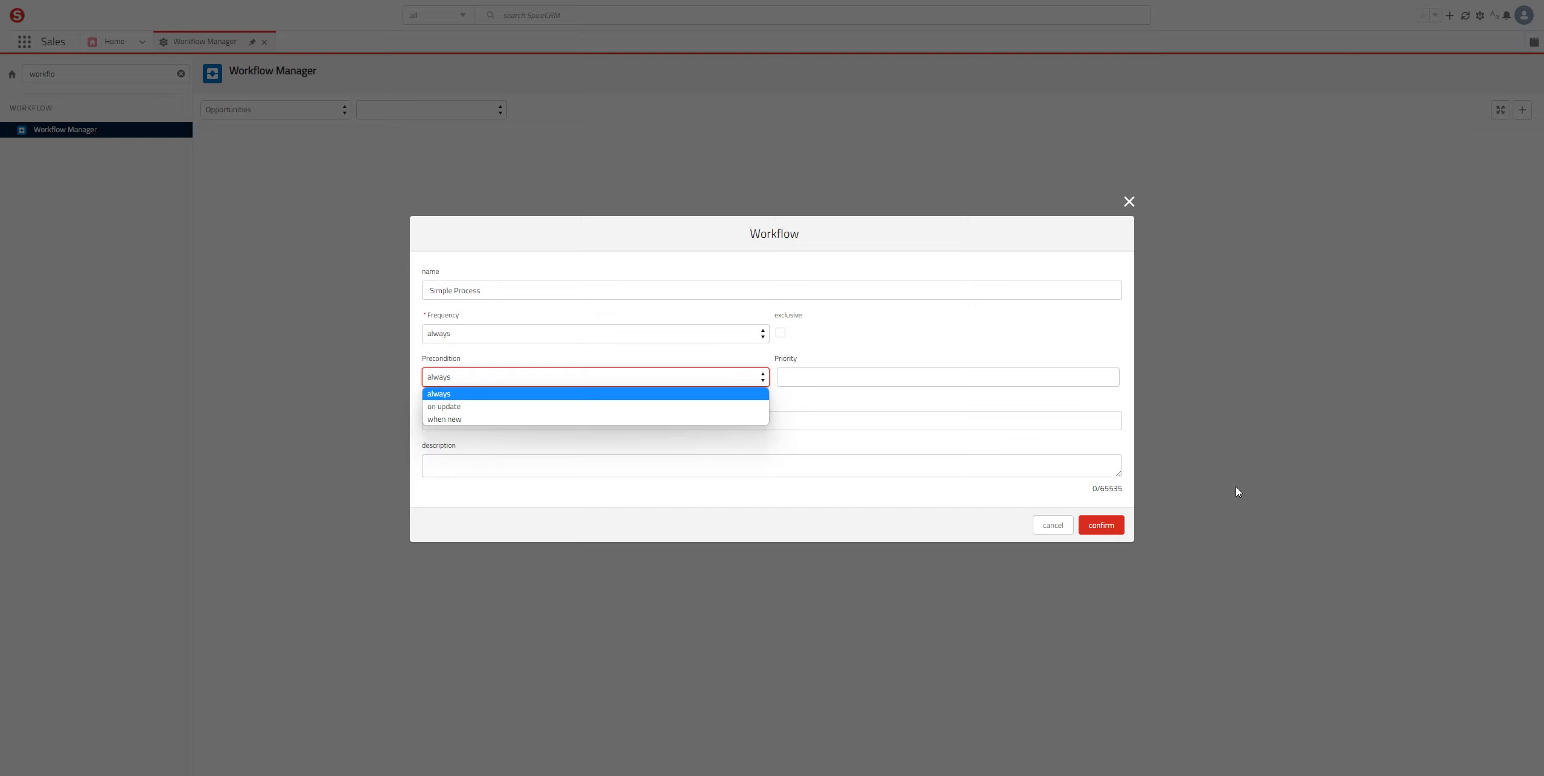
key(Down)
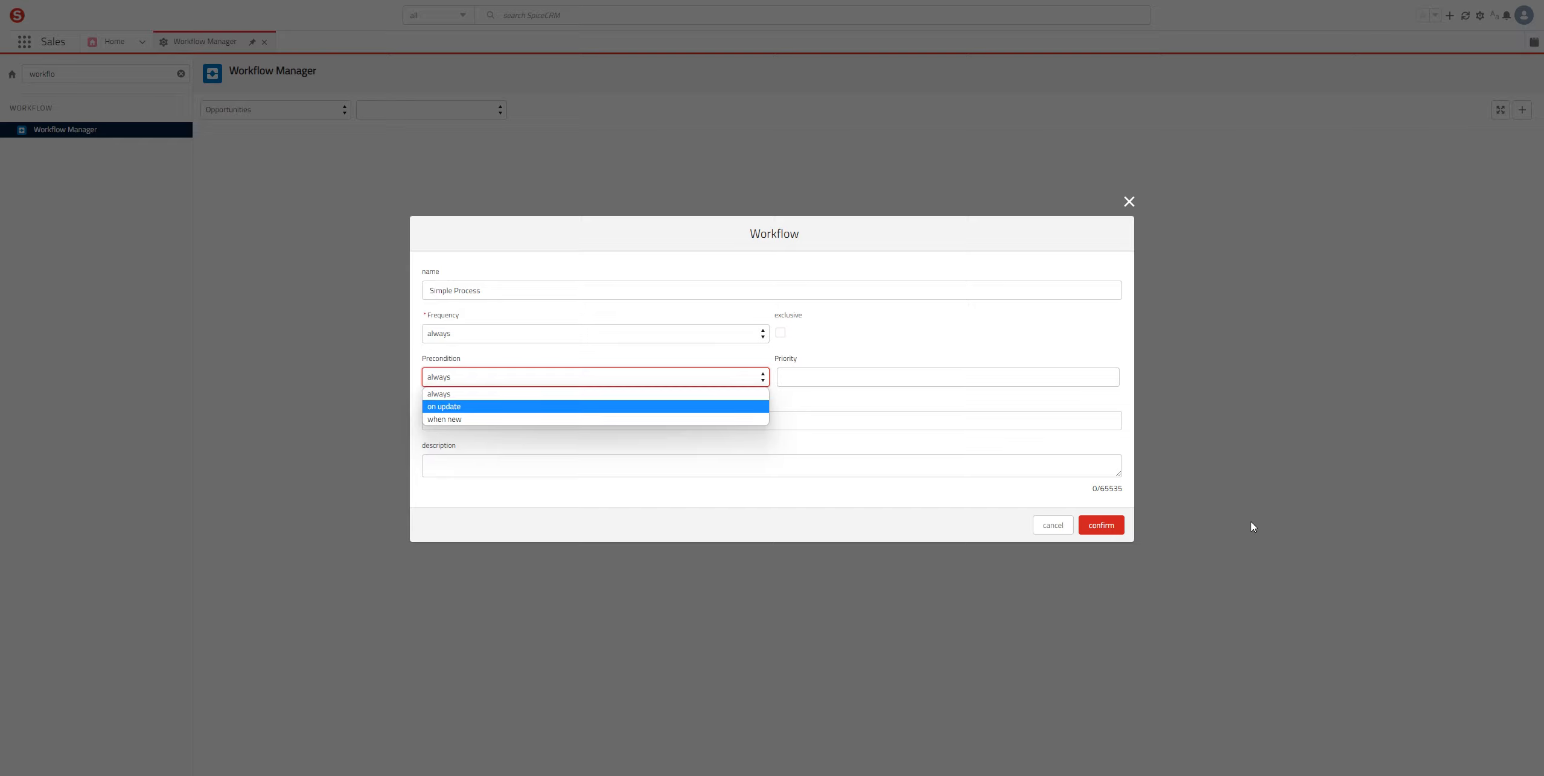
key(Down)
key(Up)
key(Up)
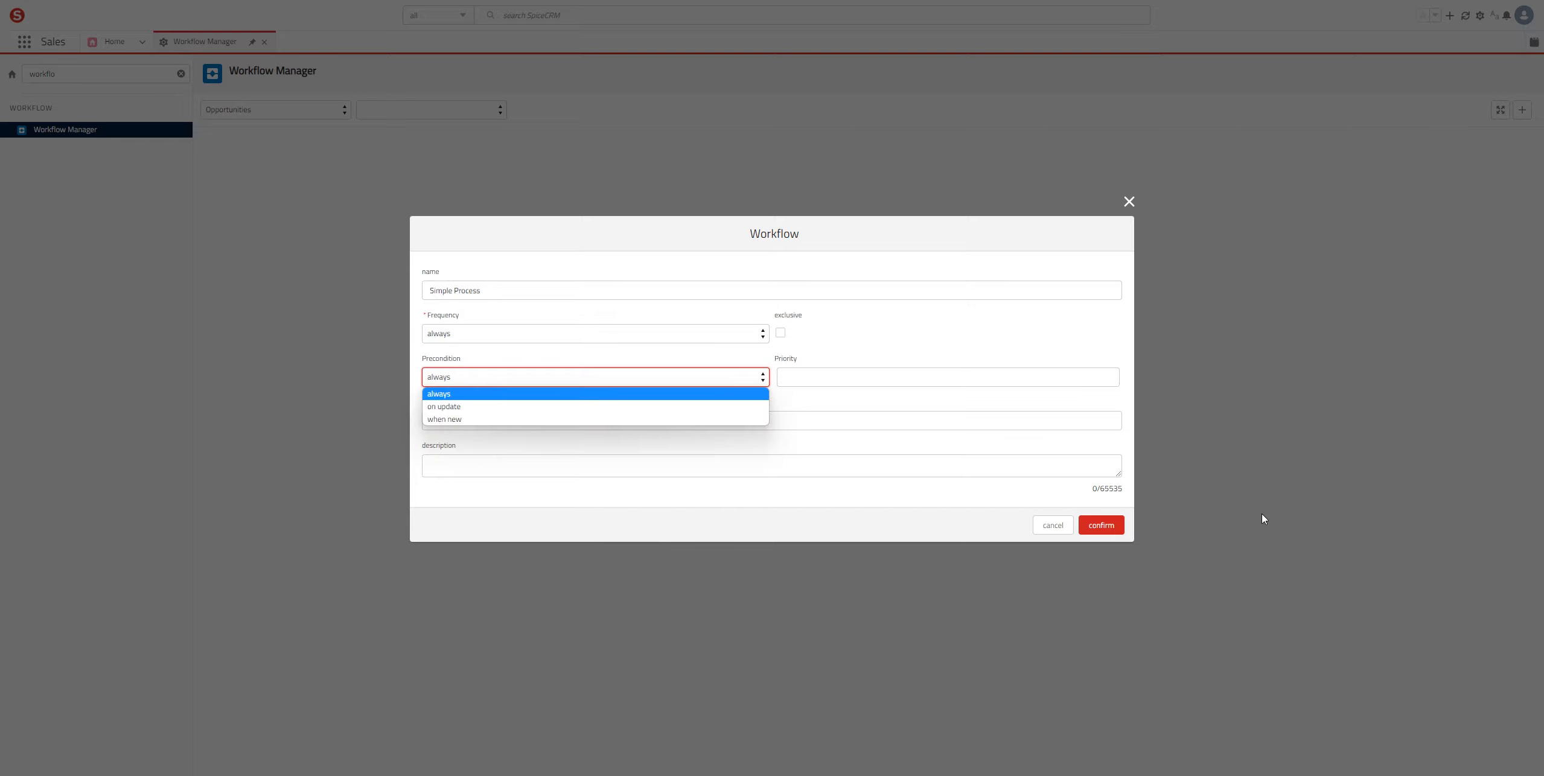
key(Return)
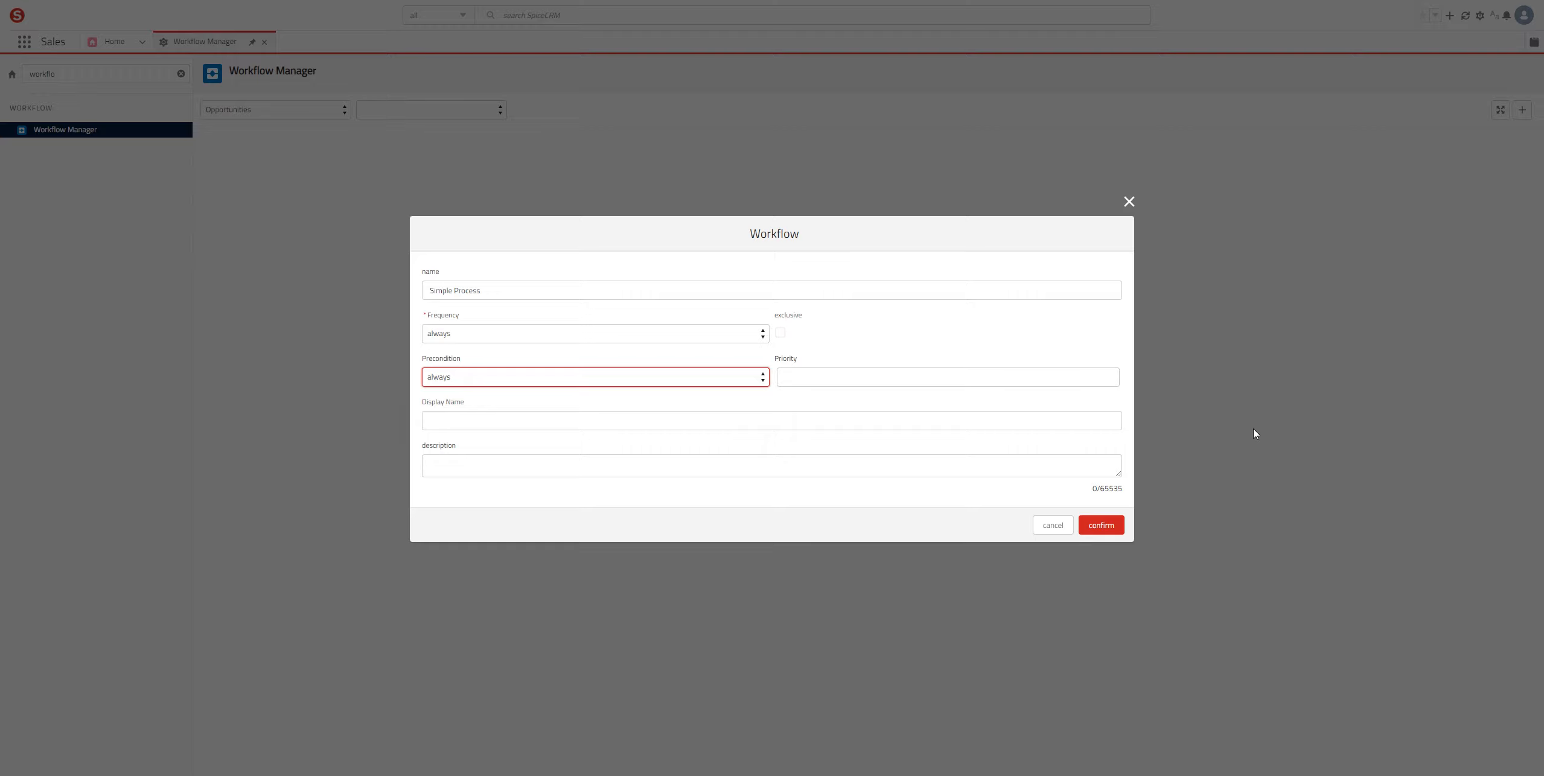
Step: Recheck that Frequency stays 'always' and create the Simple Process workflow
key(shift+Tab)
key(space)
key(Down)
key(Down)
key(Down)
key(Up)
key(Up)
key(Down)
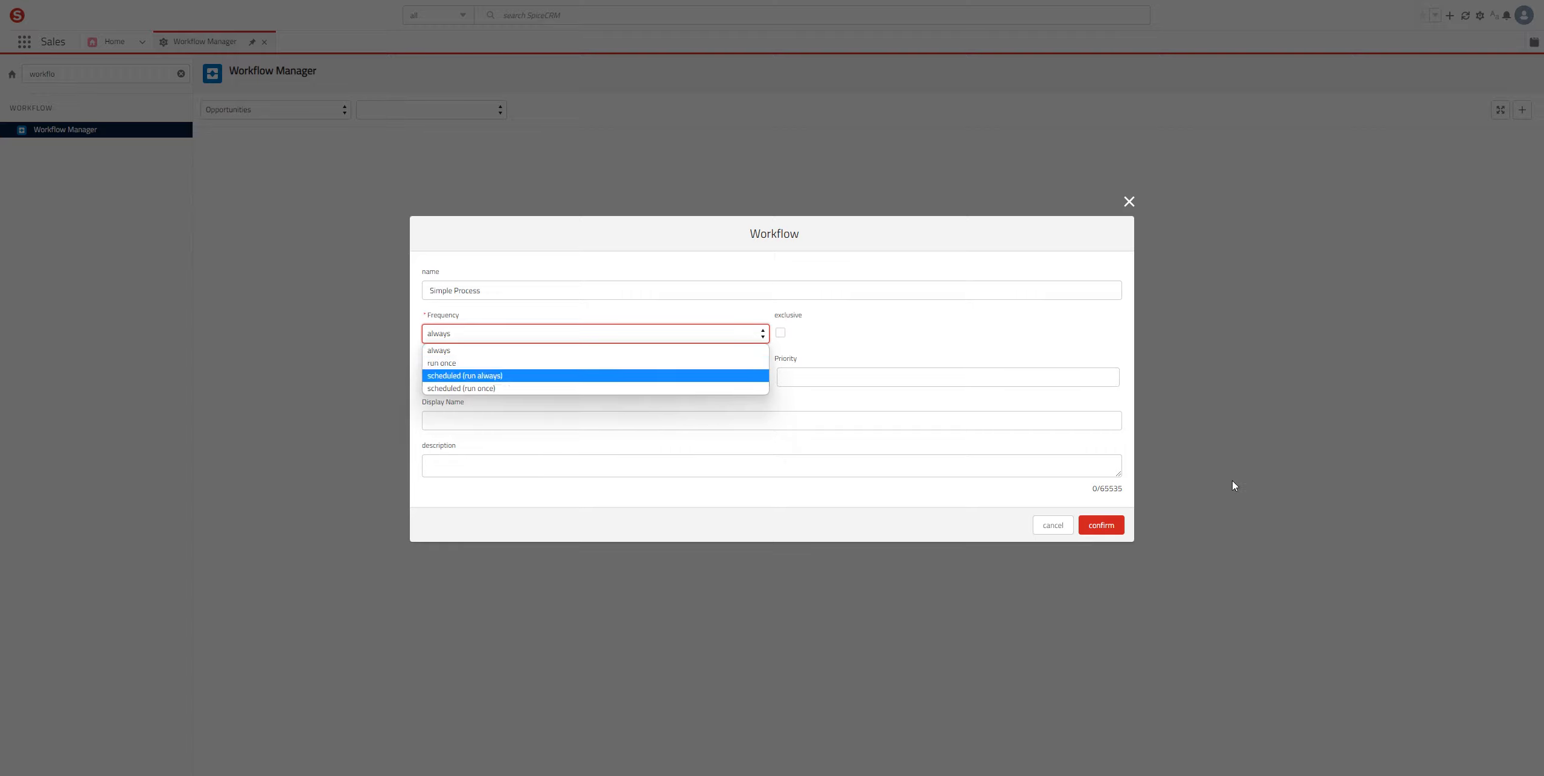
key(Up)
key(Up)
key(Return)
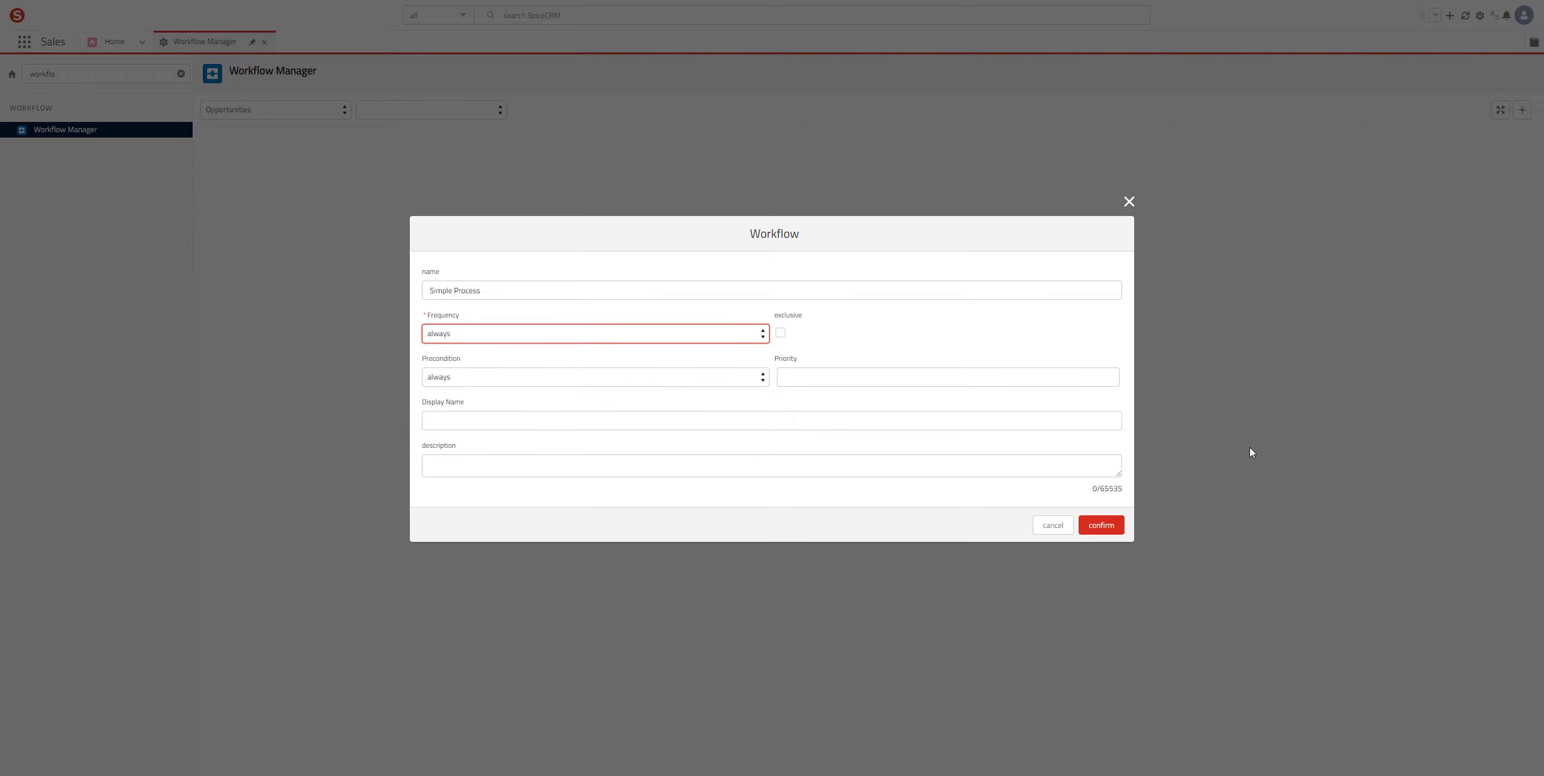
key(space)
key(Down)
key(Down)
key(Down)
key(Up)
key(Up)
key(Up)
key(Return)
click(1100, 525)
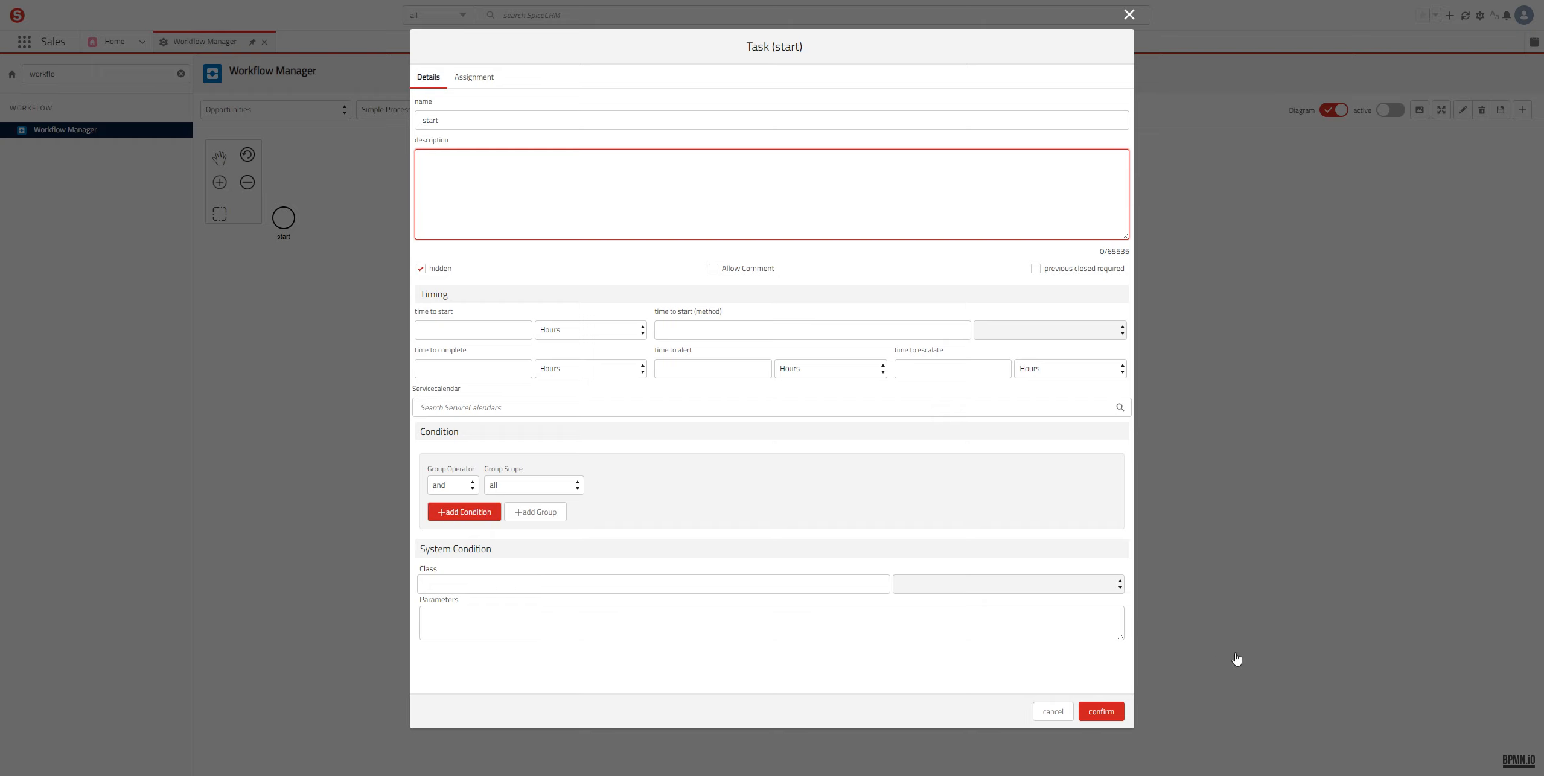
Step: Add a start-task condition 'Amount greater than 0' and save it
click(464, 512)
key(shift+Tab)
key(shift+Tab)
key(space)
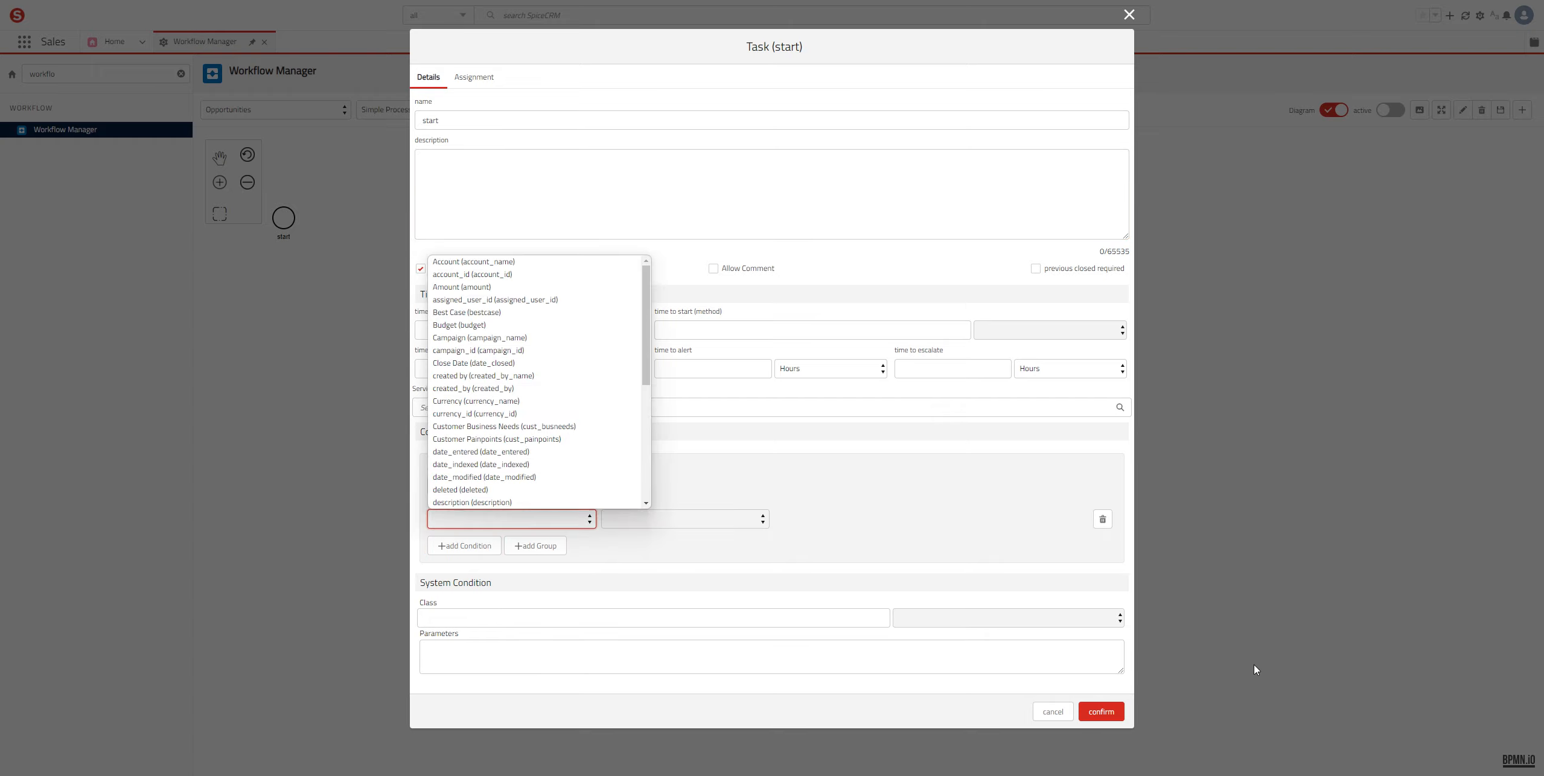
key(Down)
key(Down)
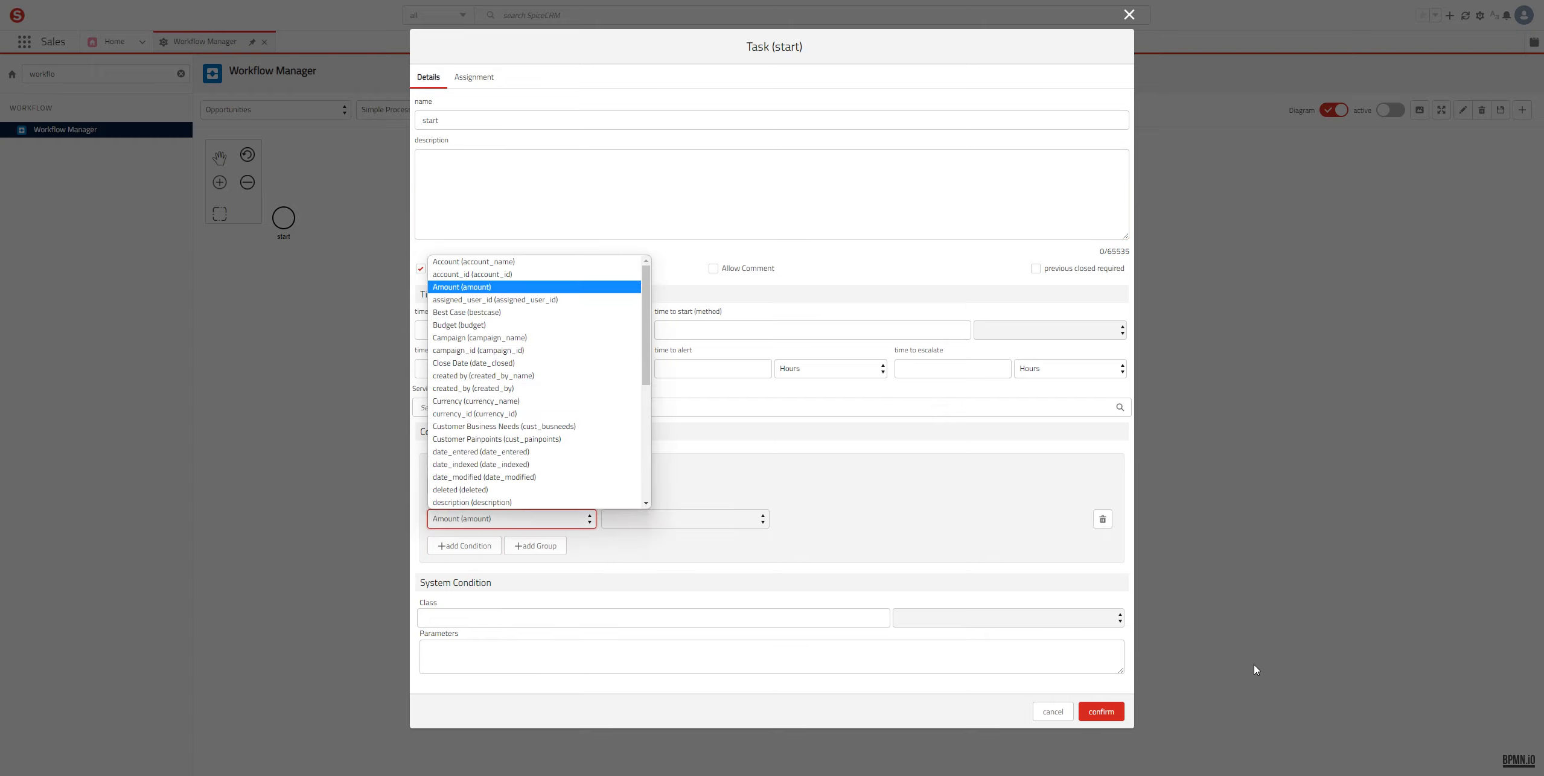
key(Return)
key(Tab)
key(space)
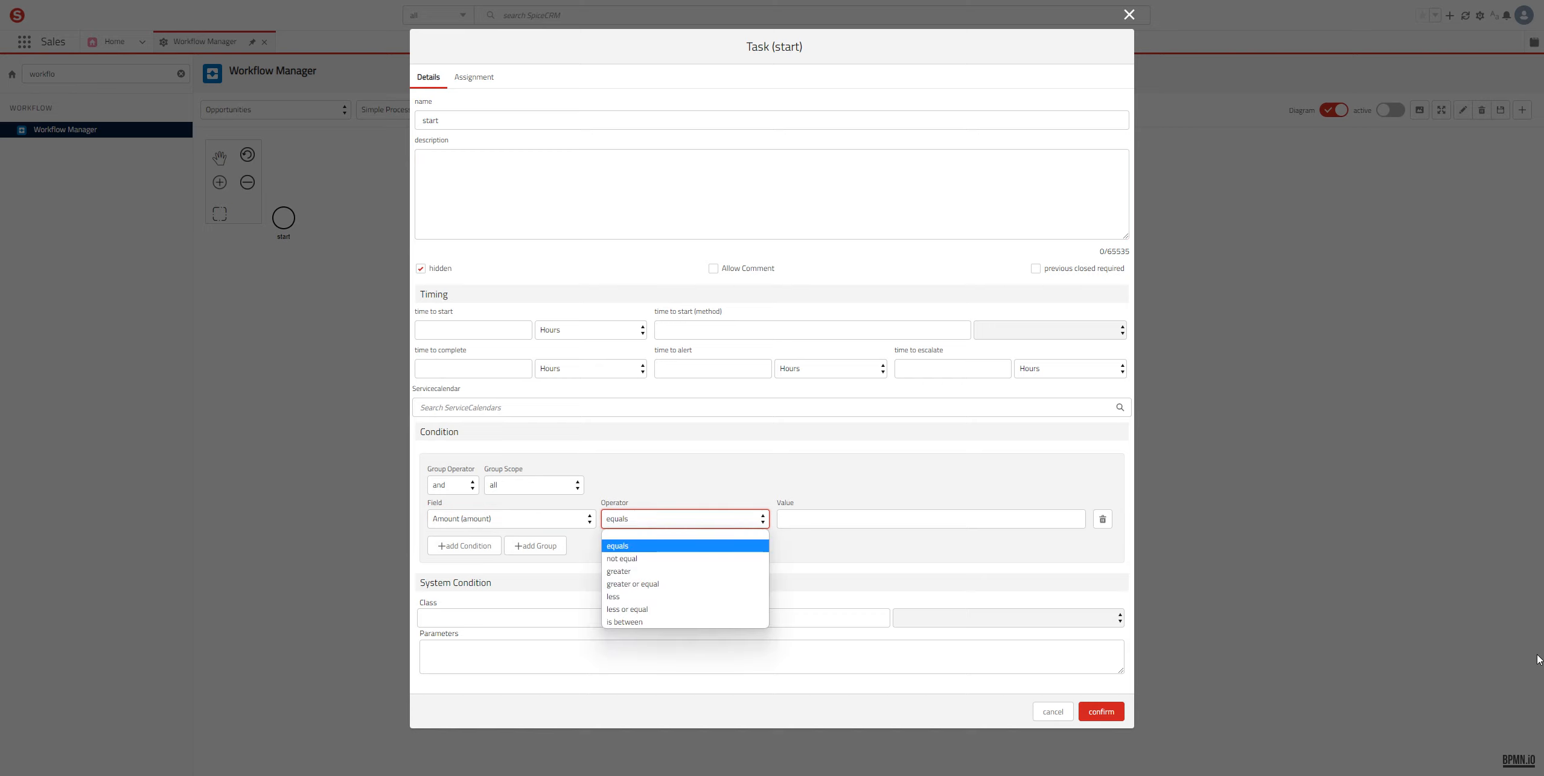
key(Down)
key(Down)
key(Return)
key(Tab)
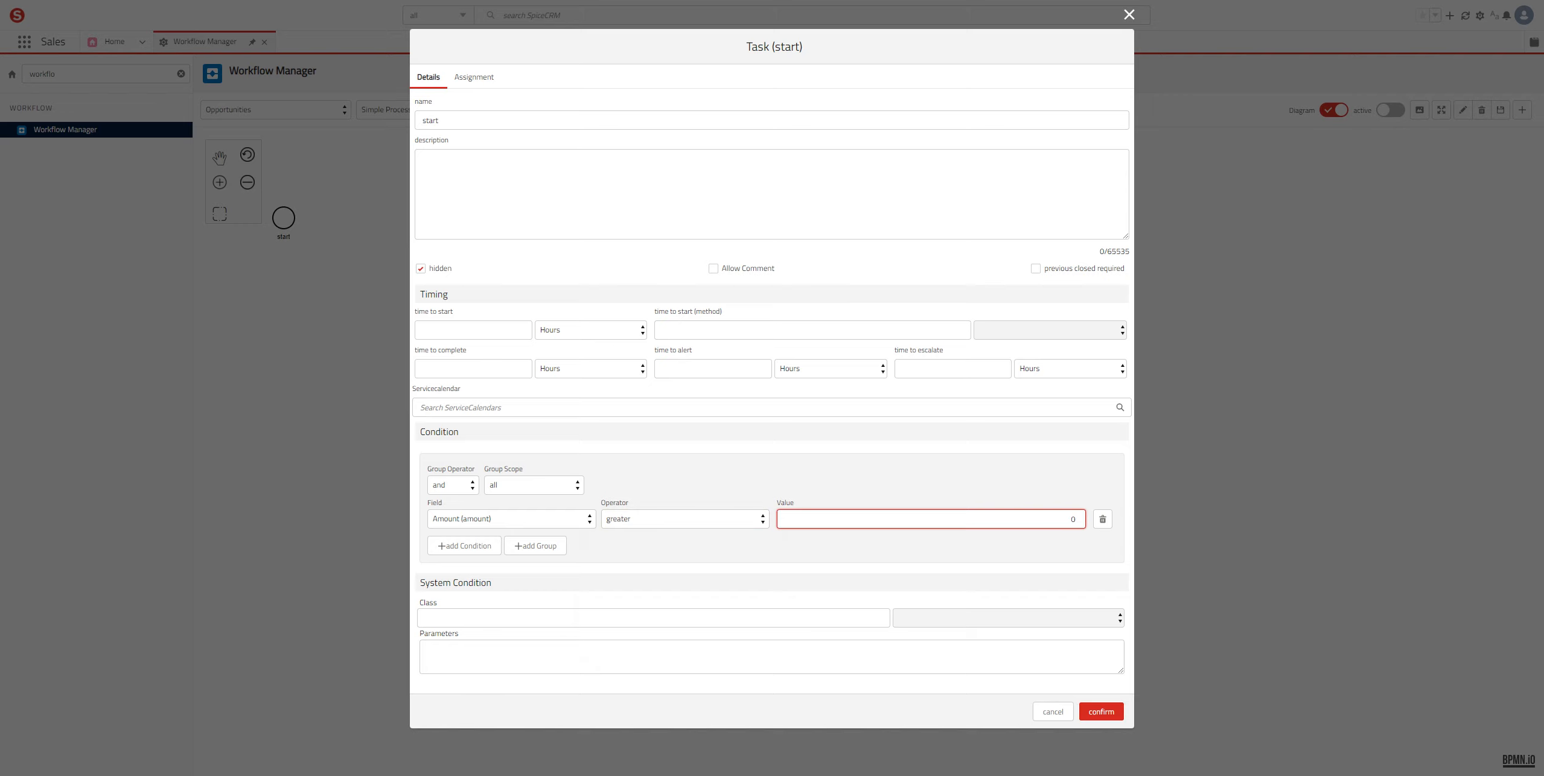
click(1100, 712)
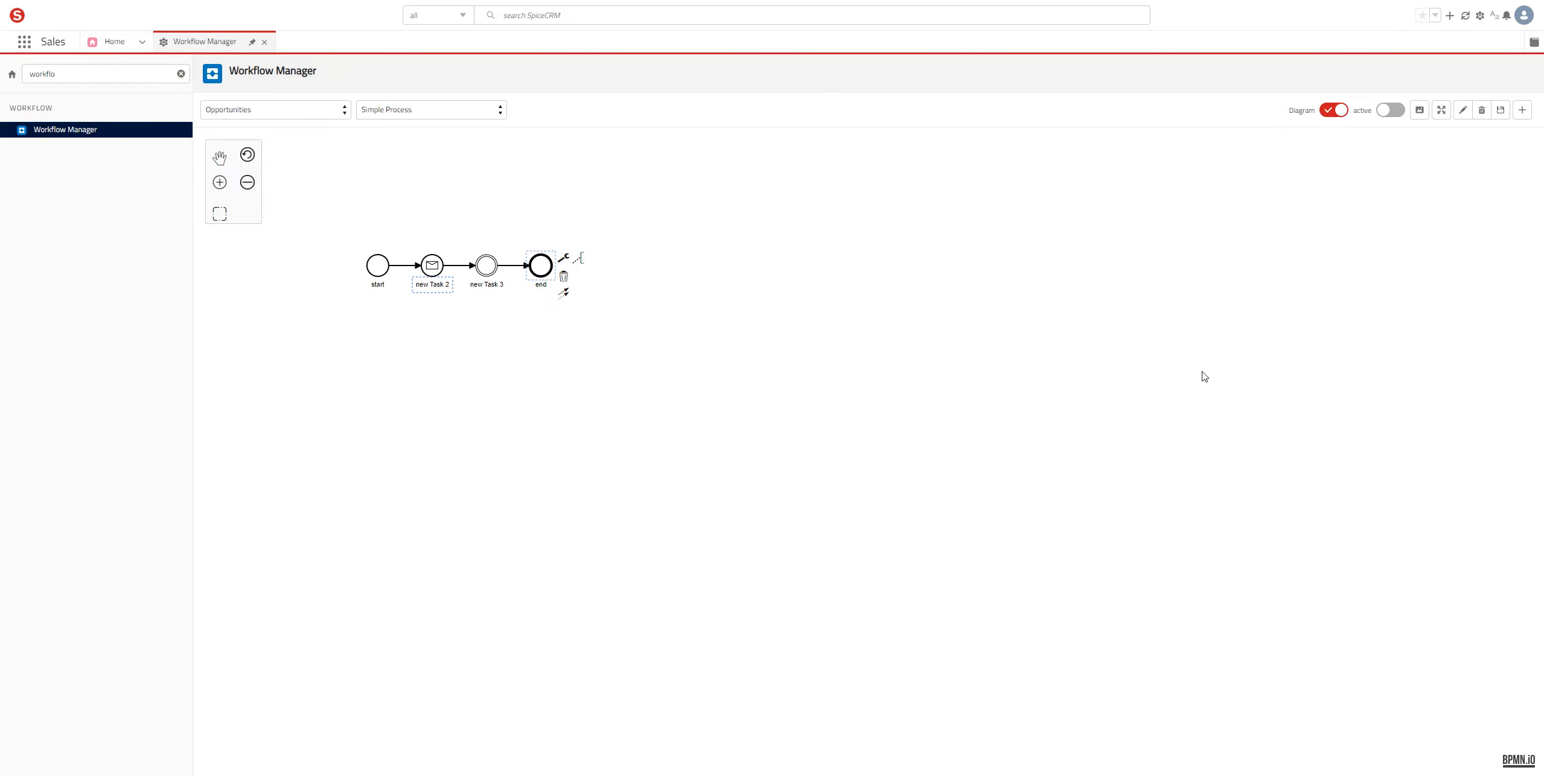
Step: Rename the tasks to 'Send email to the sales user' and 'Sales user take action'
key(ctrl+a)
text(Send email to the sales user)
key(Return)
key(Tab)
key(ctrl+shift+Left)
key(ctrl+shift+Left)
key(ctrl+shift+Left)
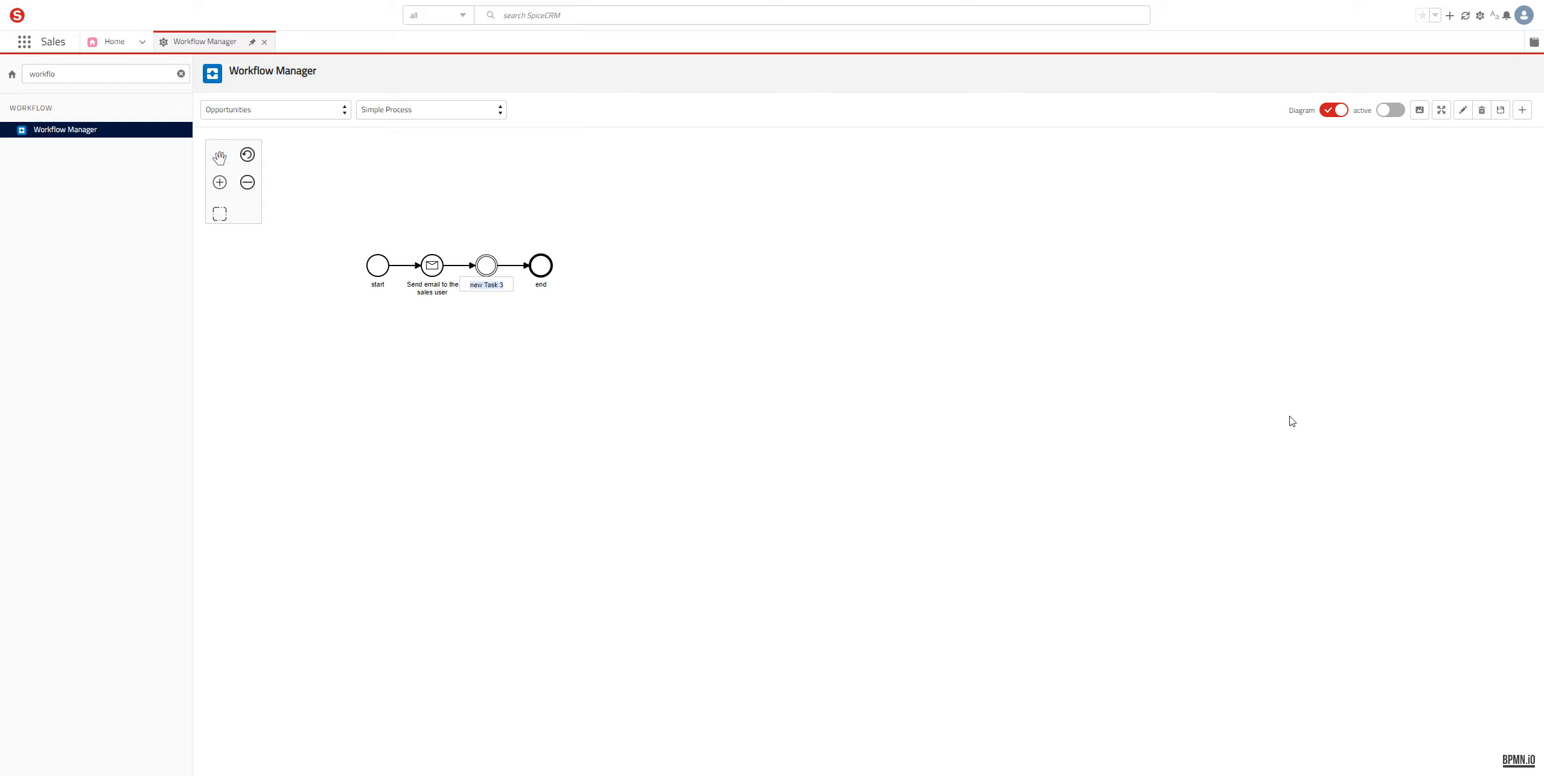
text(Sales user take action)
key(Return)
Step: Spread the diagram out: end event and action task to the right, start event left
scroll(1152, 309, up, 3)
drag(714, 301, 855, 301)
drag(600, 301, 676, 301)
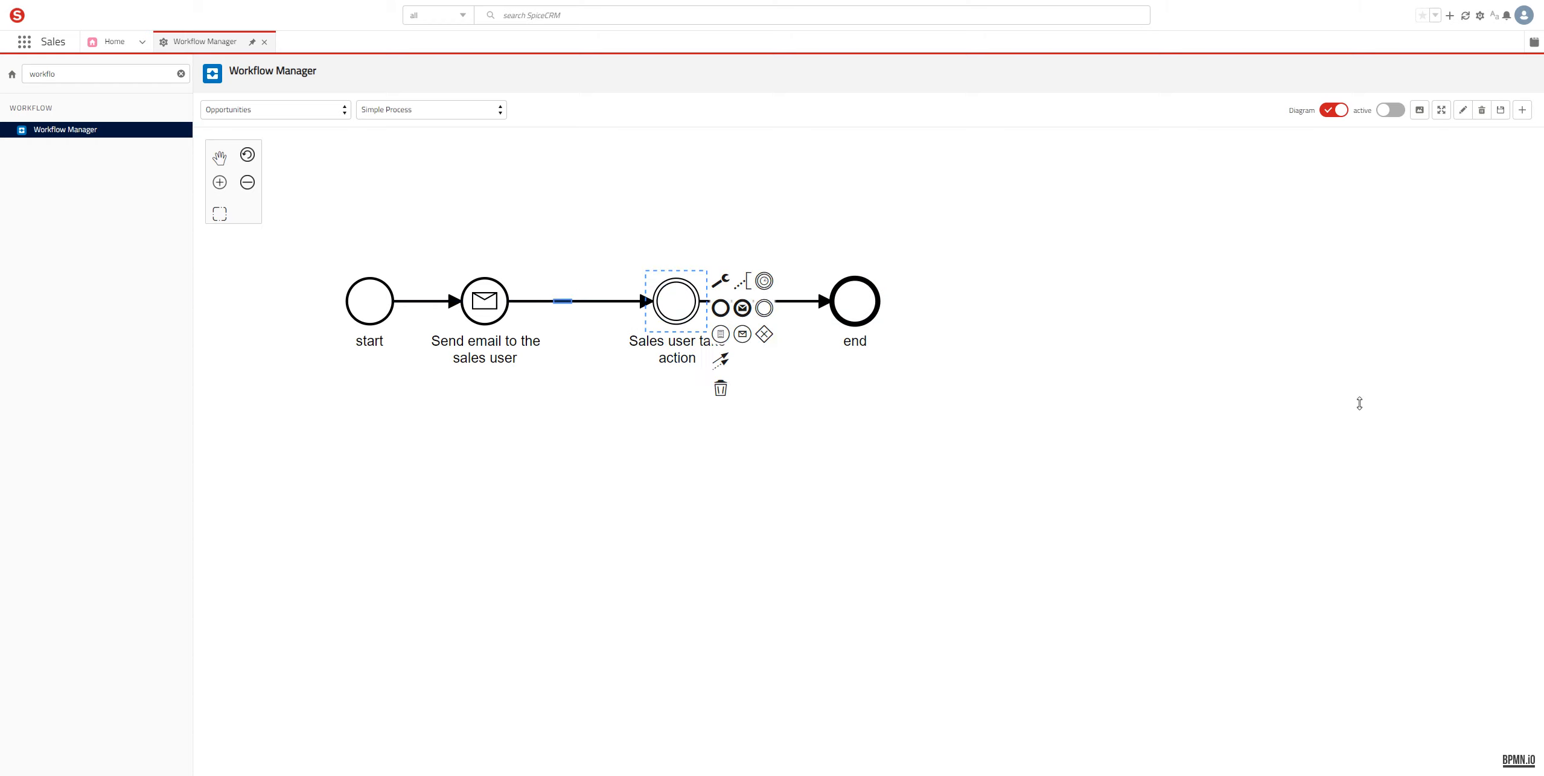
drag(369, 302, 293, 302)
click(1196, 589)
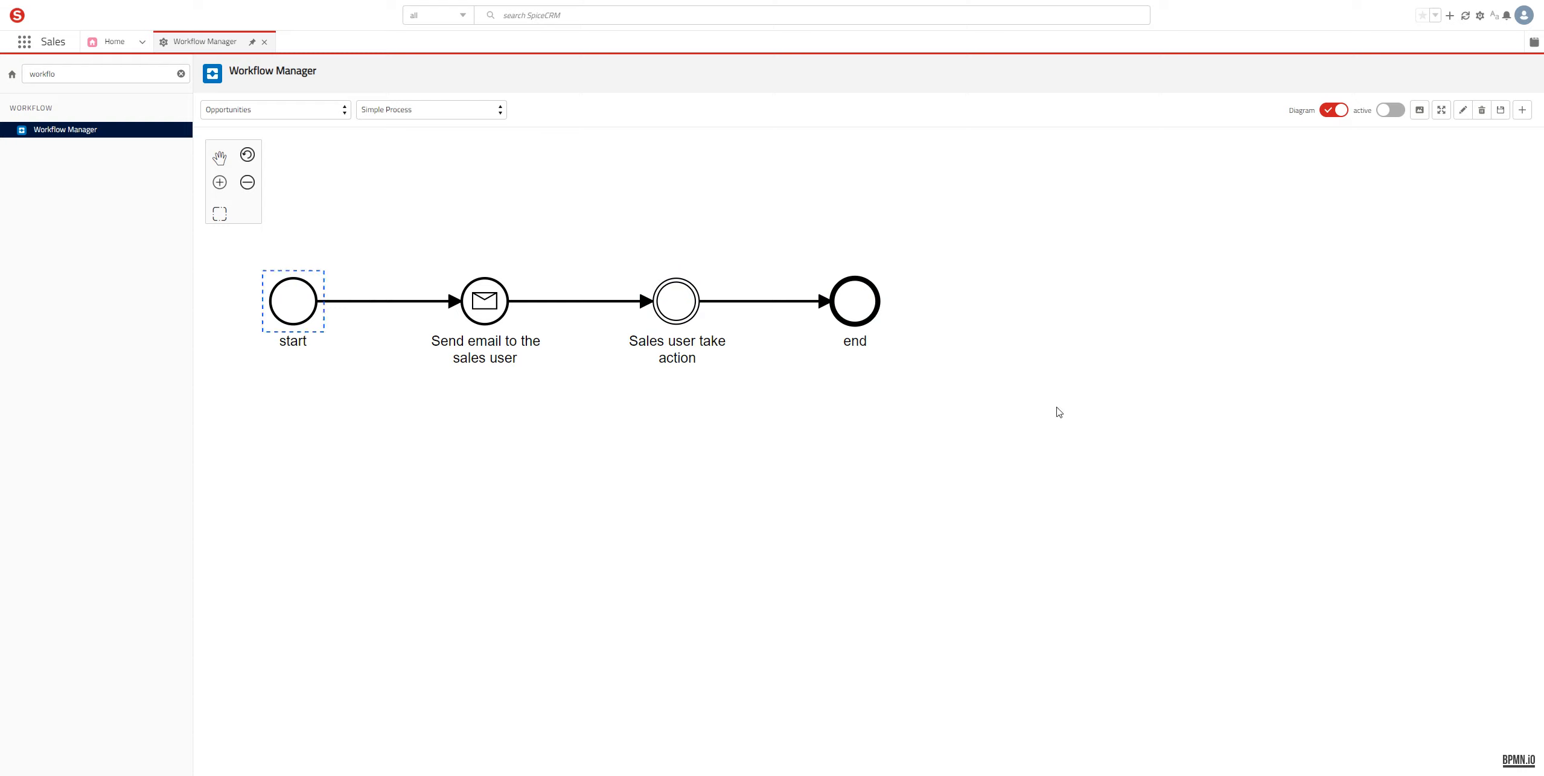
click(484, 302)
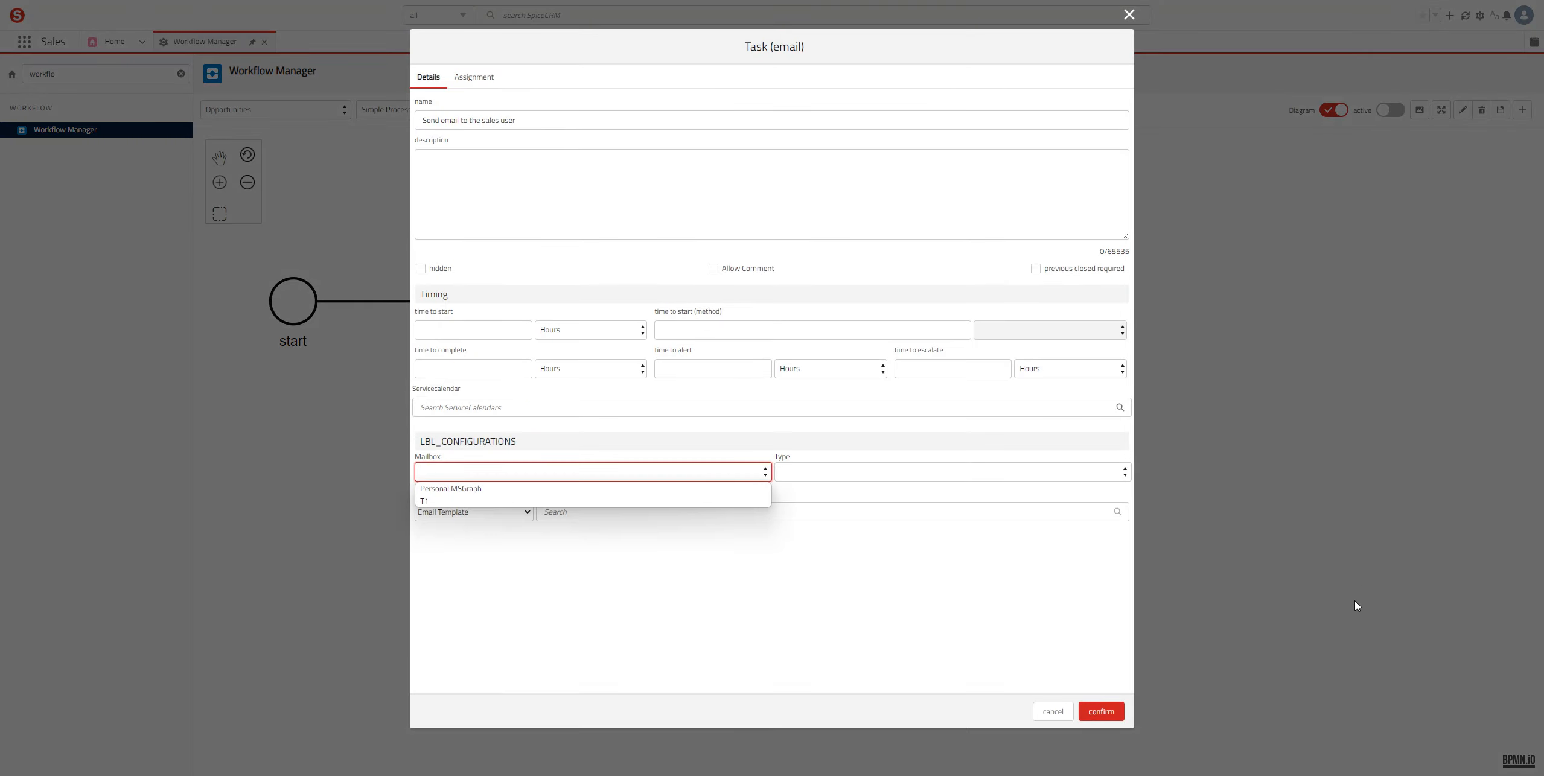
Step: Choose T1 as the email task's sending mailbox
key(Down)
key(Down)
key(Up)
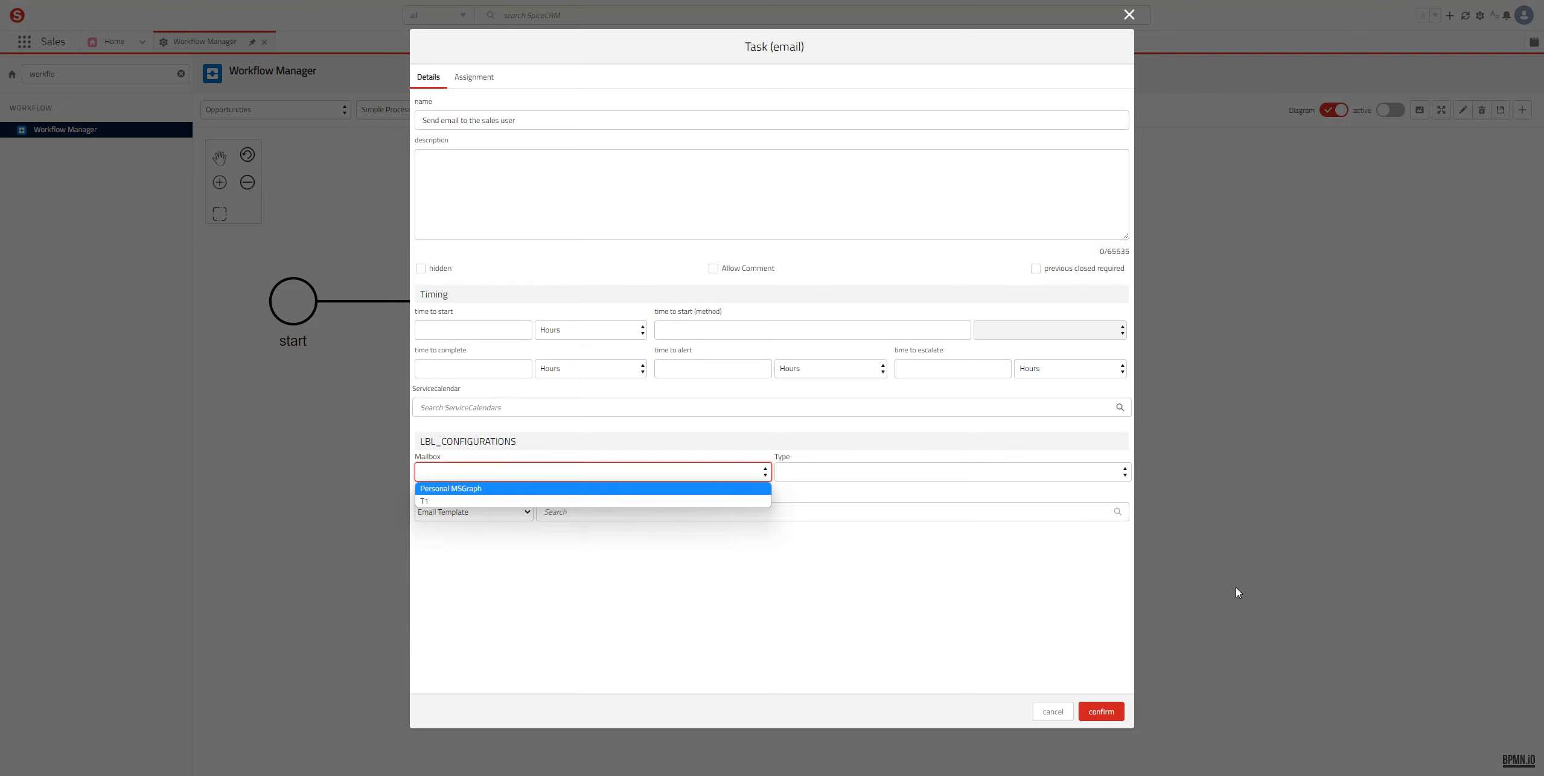
key(Down)
key(Return)
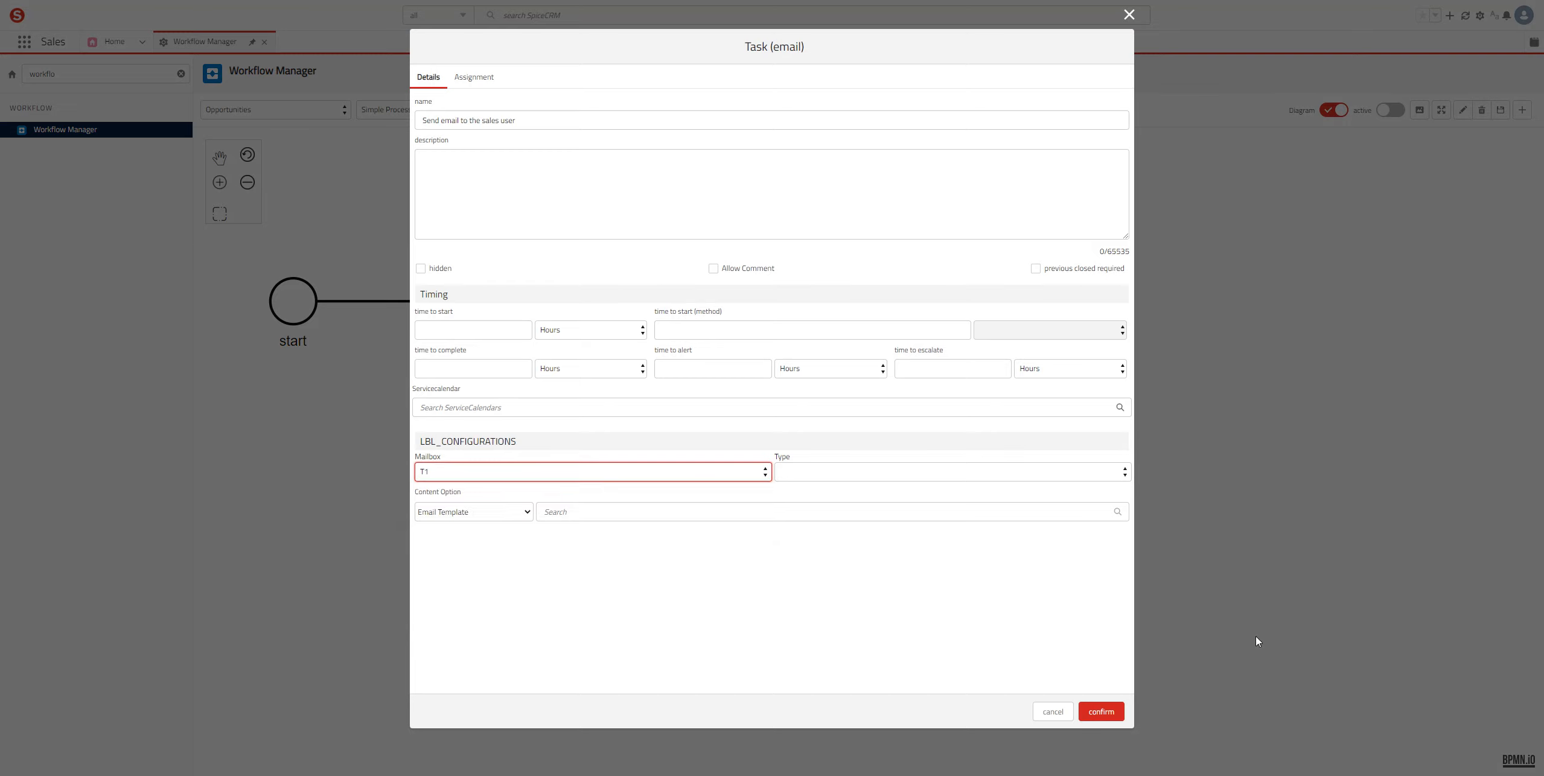
click(952, 472)
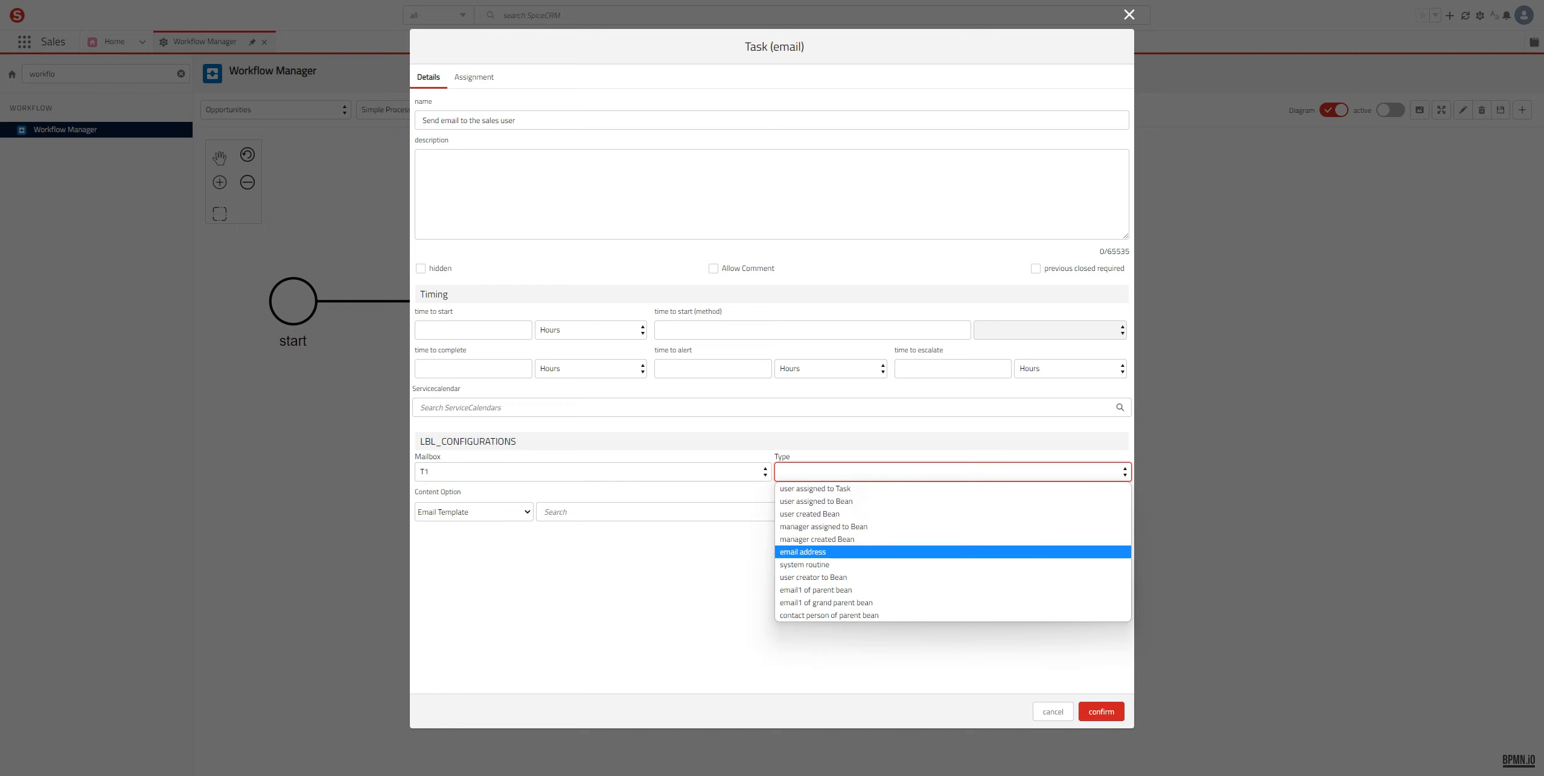
Step: Set the recipient type to email address and enter the sales user's e-mail address
key(Return)
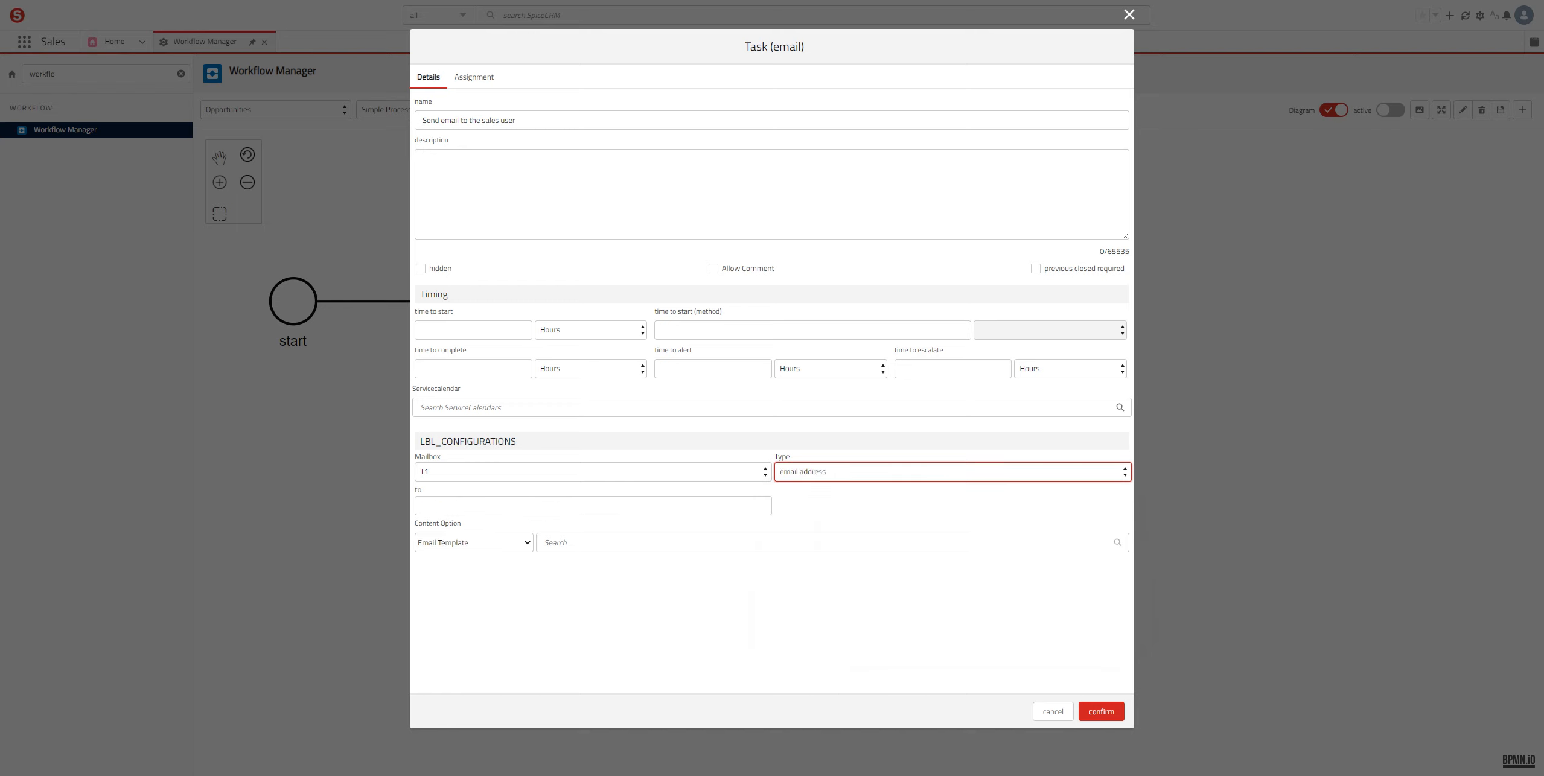
key(Tab)
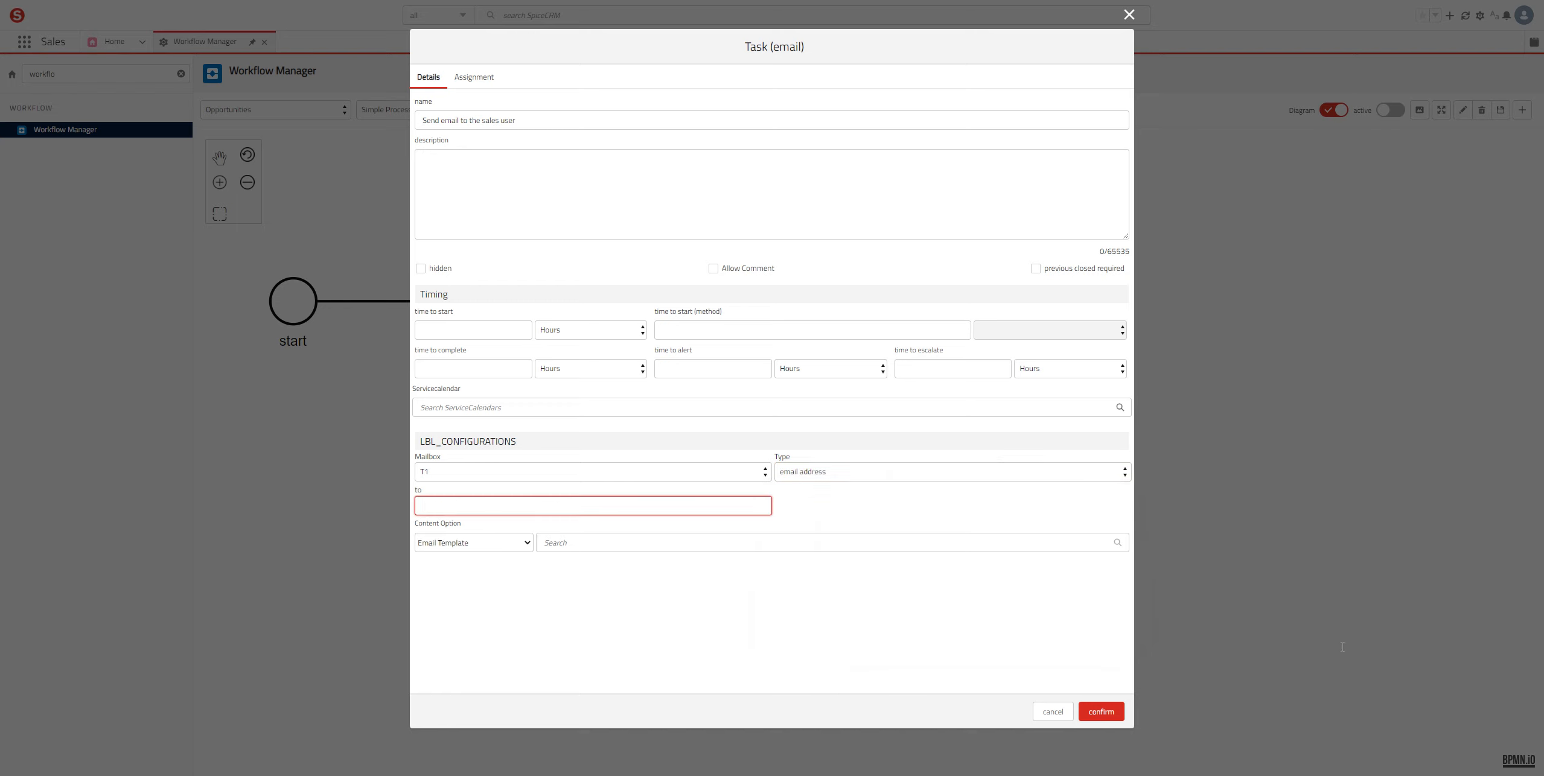
key(ctrl+BackSpace)
key(Tab)
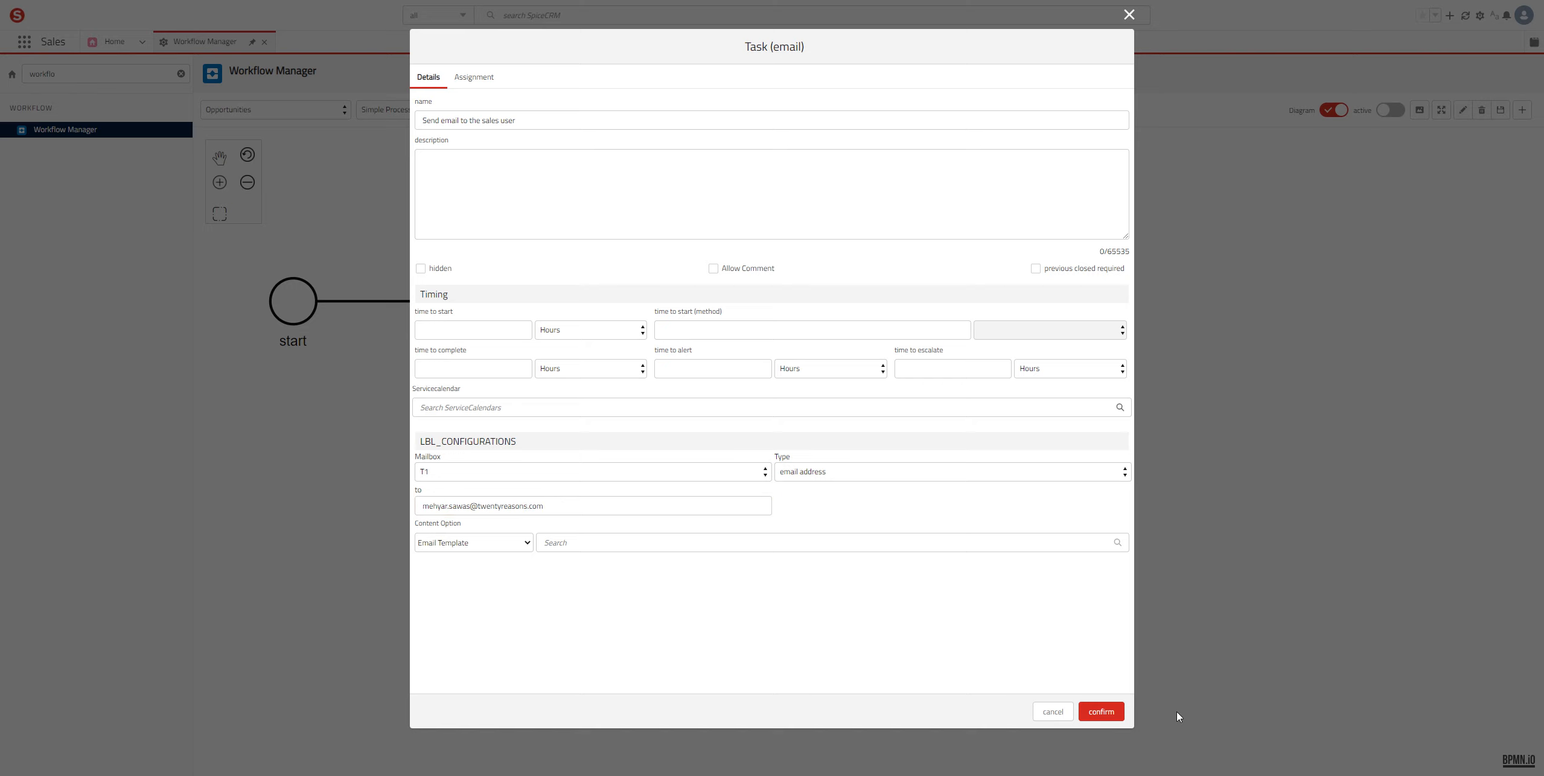
key(space)
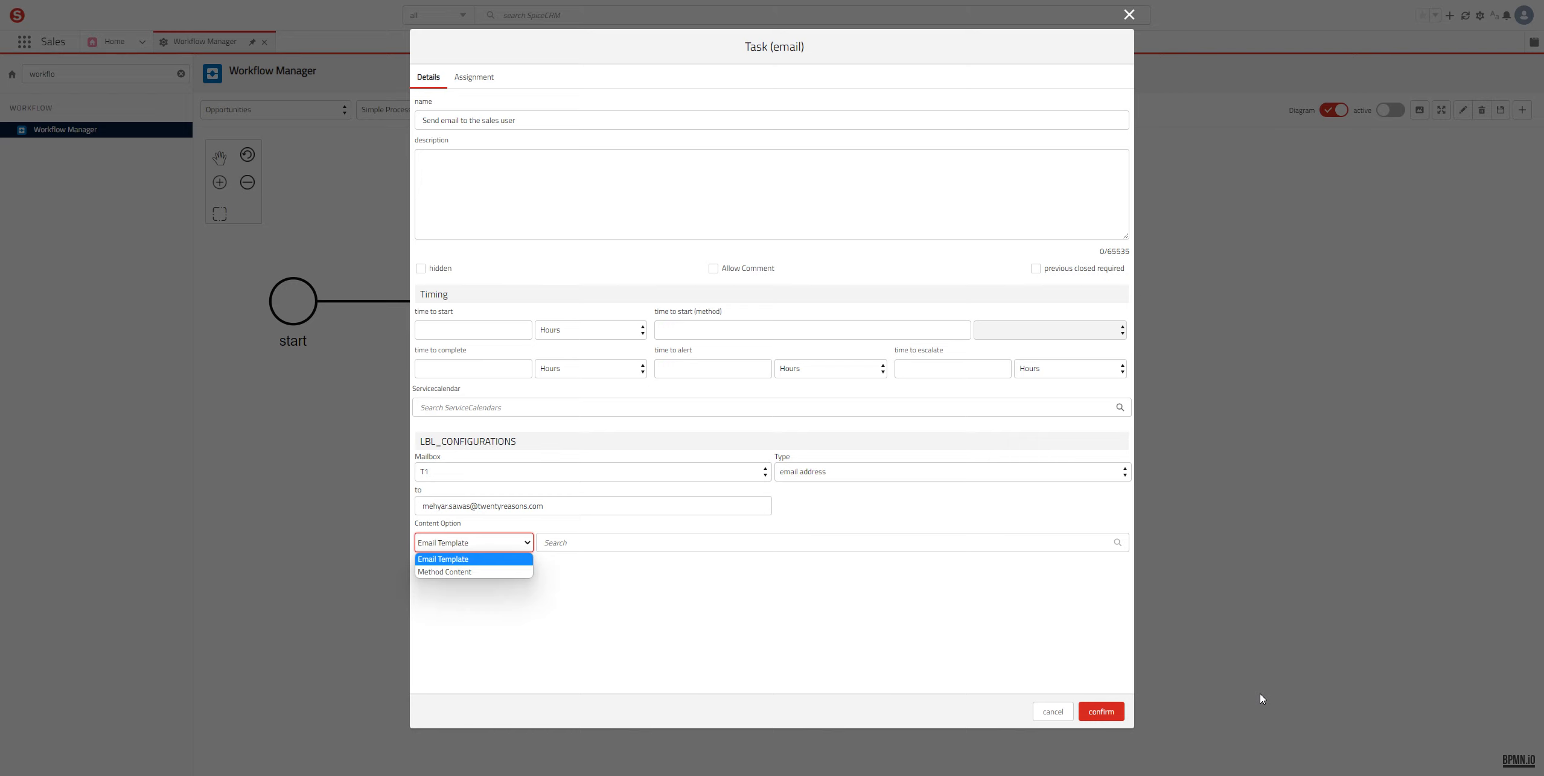
Step: Keep Email Template content, select 'Opportunity Notify User', and confirm the email task
key(Escape)
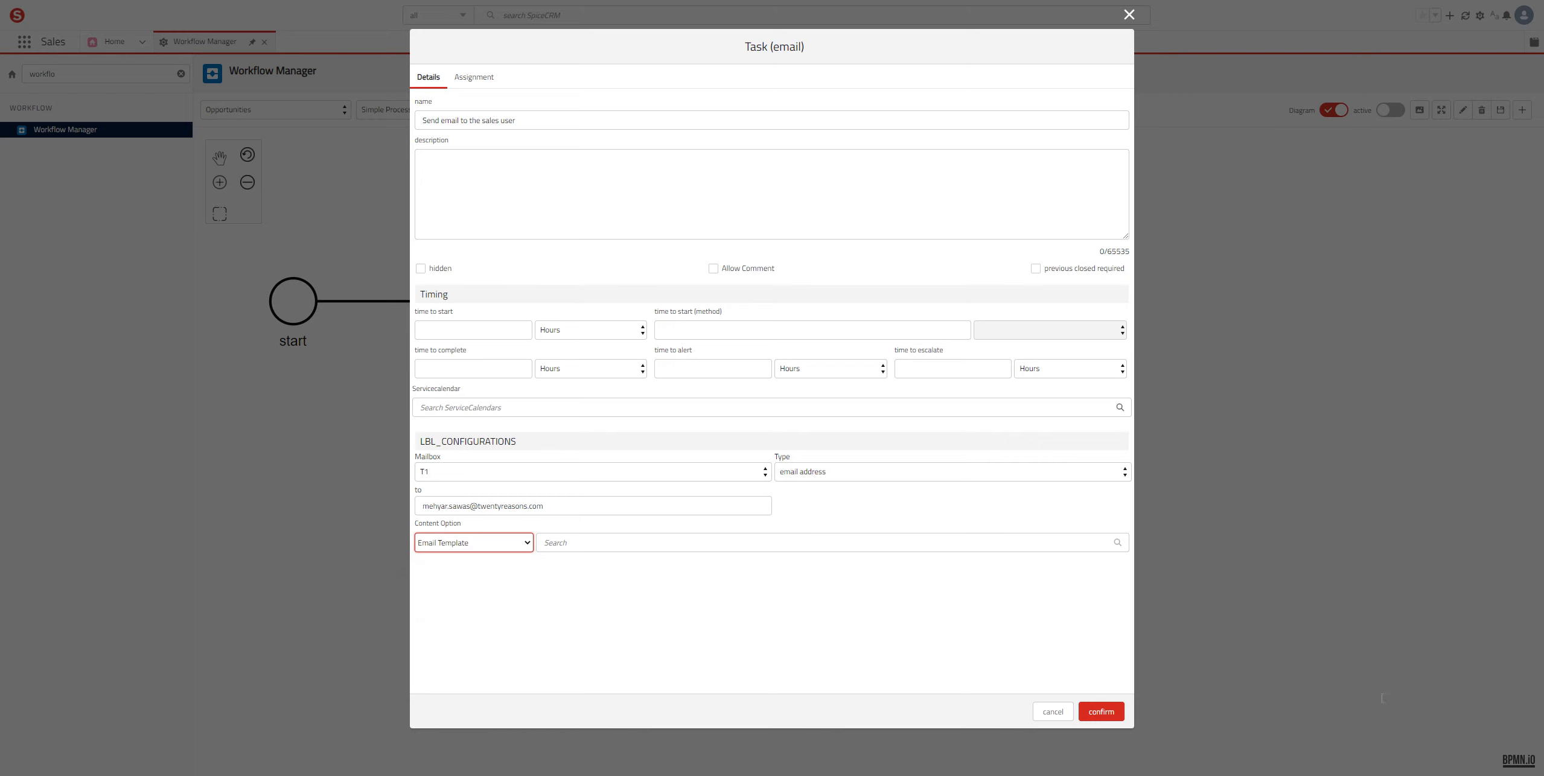
key(Tab)
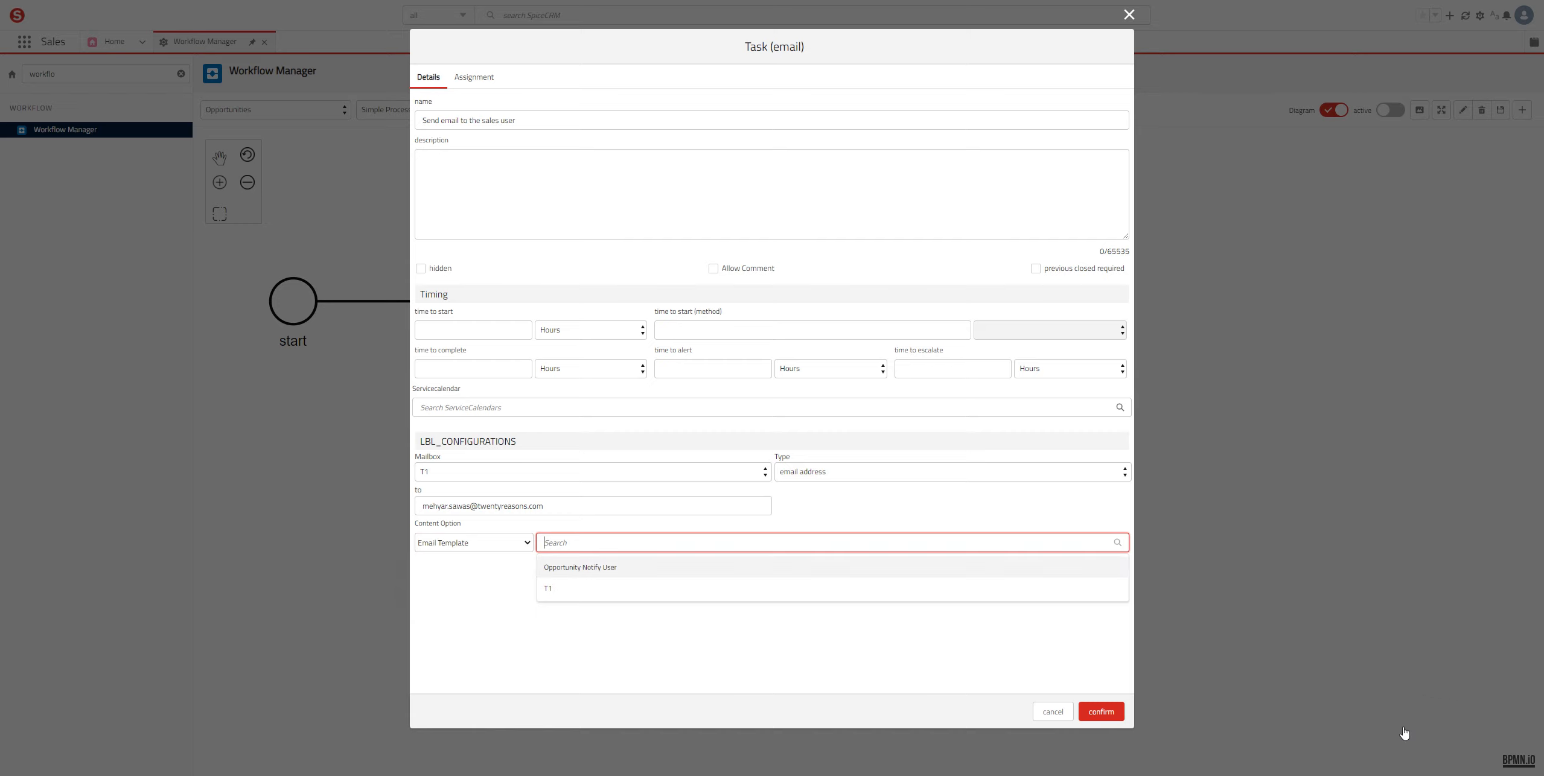
key(Return)
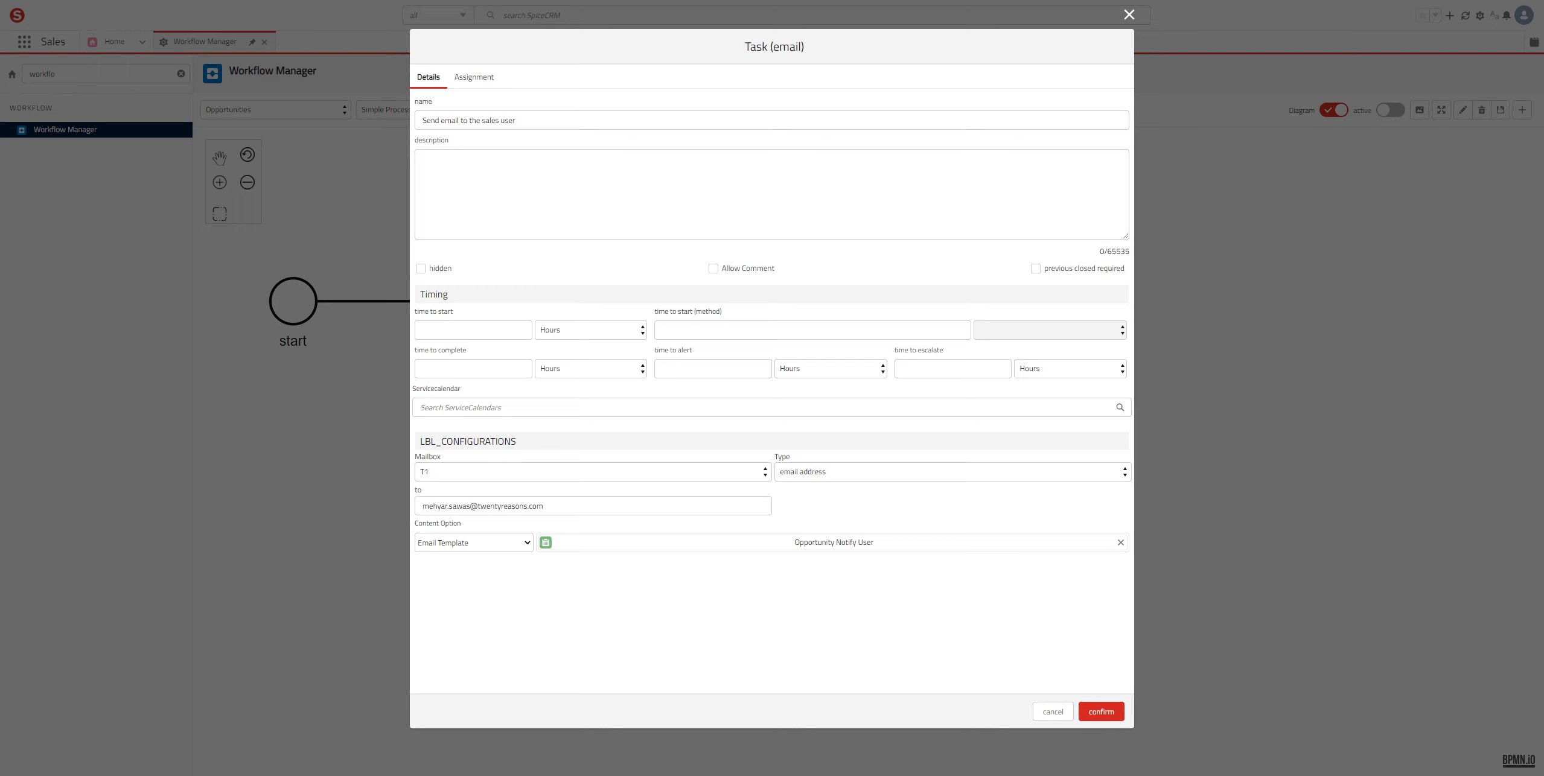
click(1101, 712)
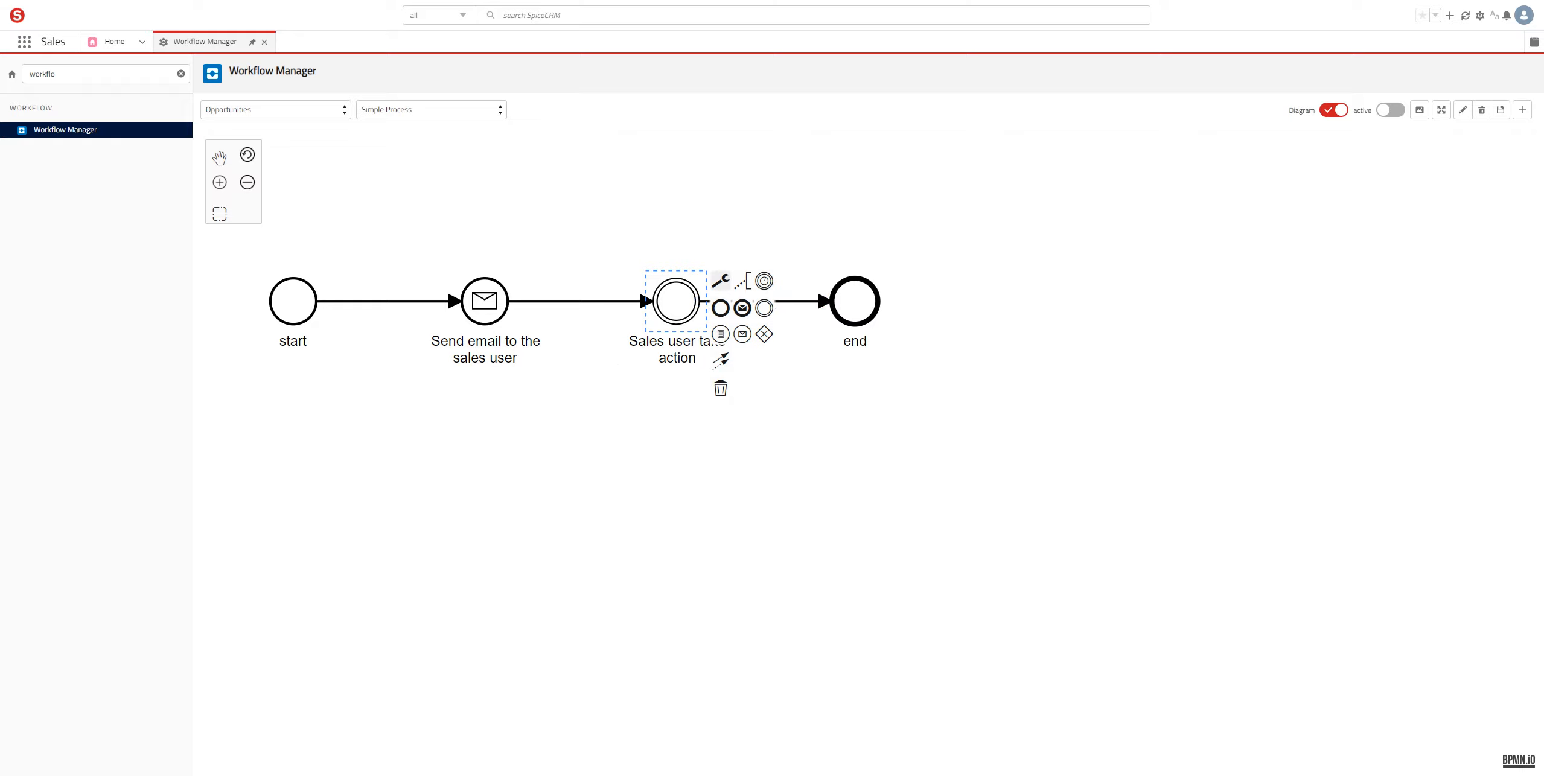
Step: Set the Sales user take action task's assignment type to 'User assigned to Parent Object'
click(720, 280)
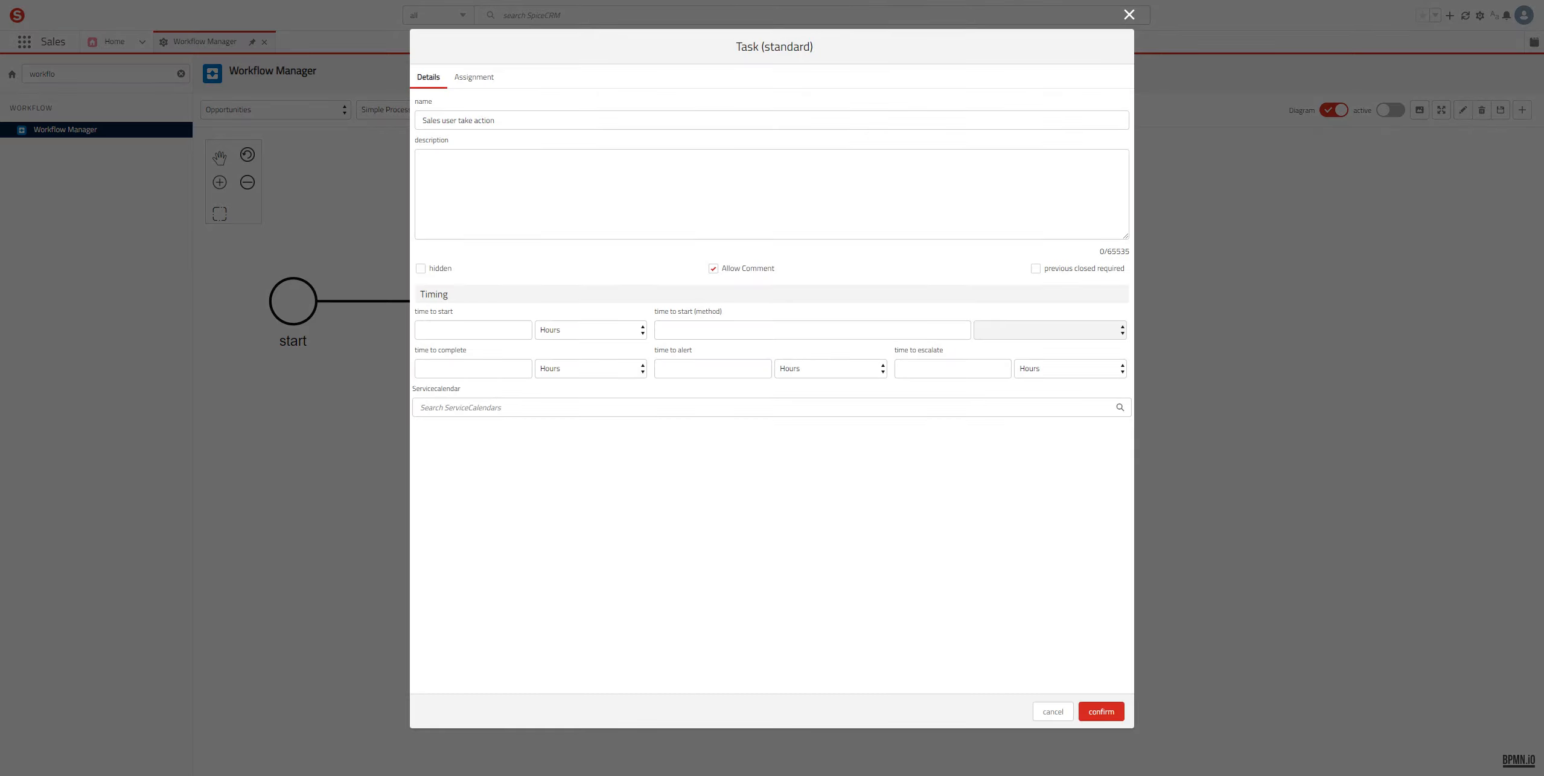
click(474, 77)
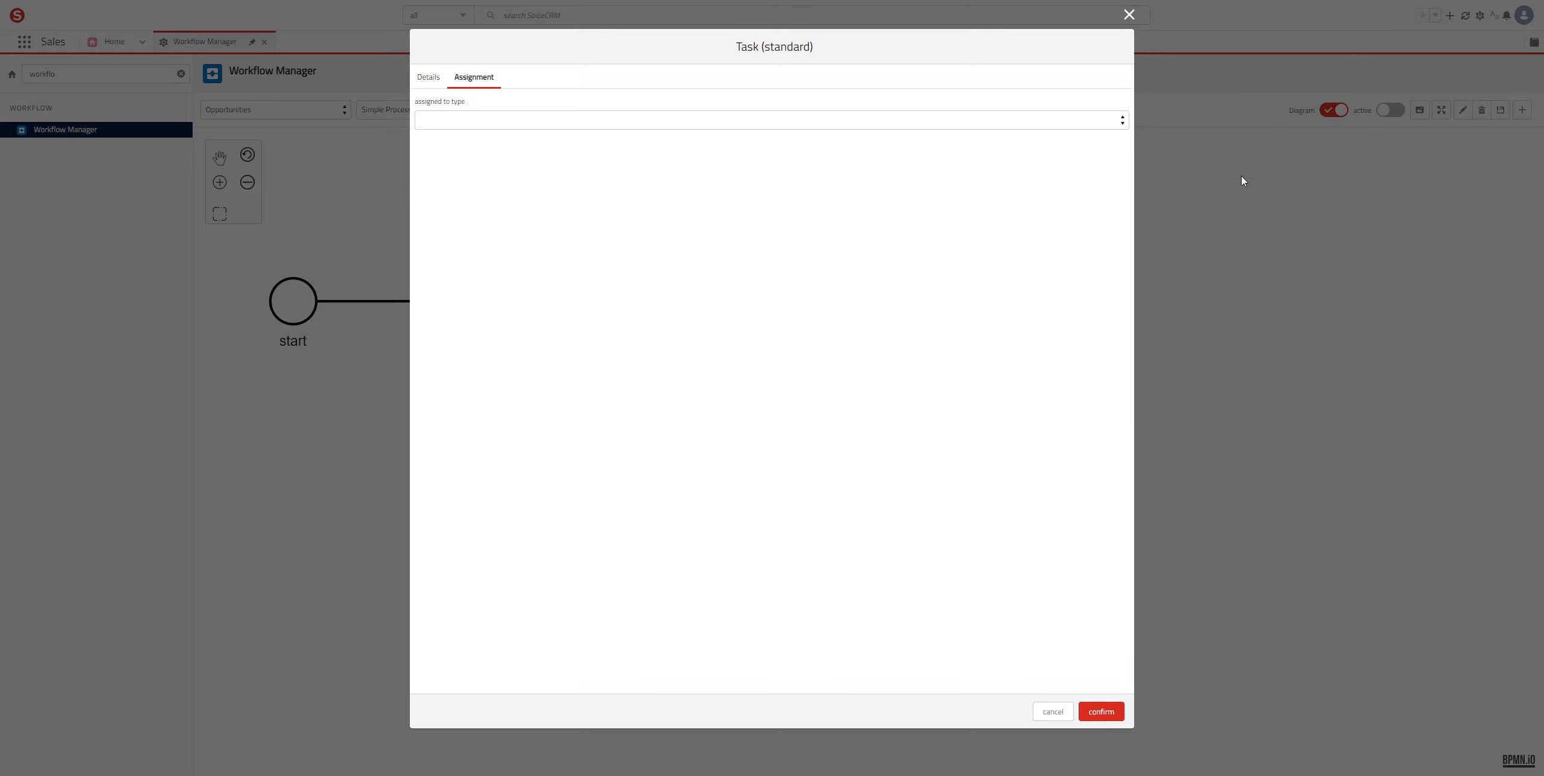
click(460, 119)
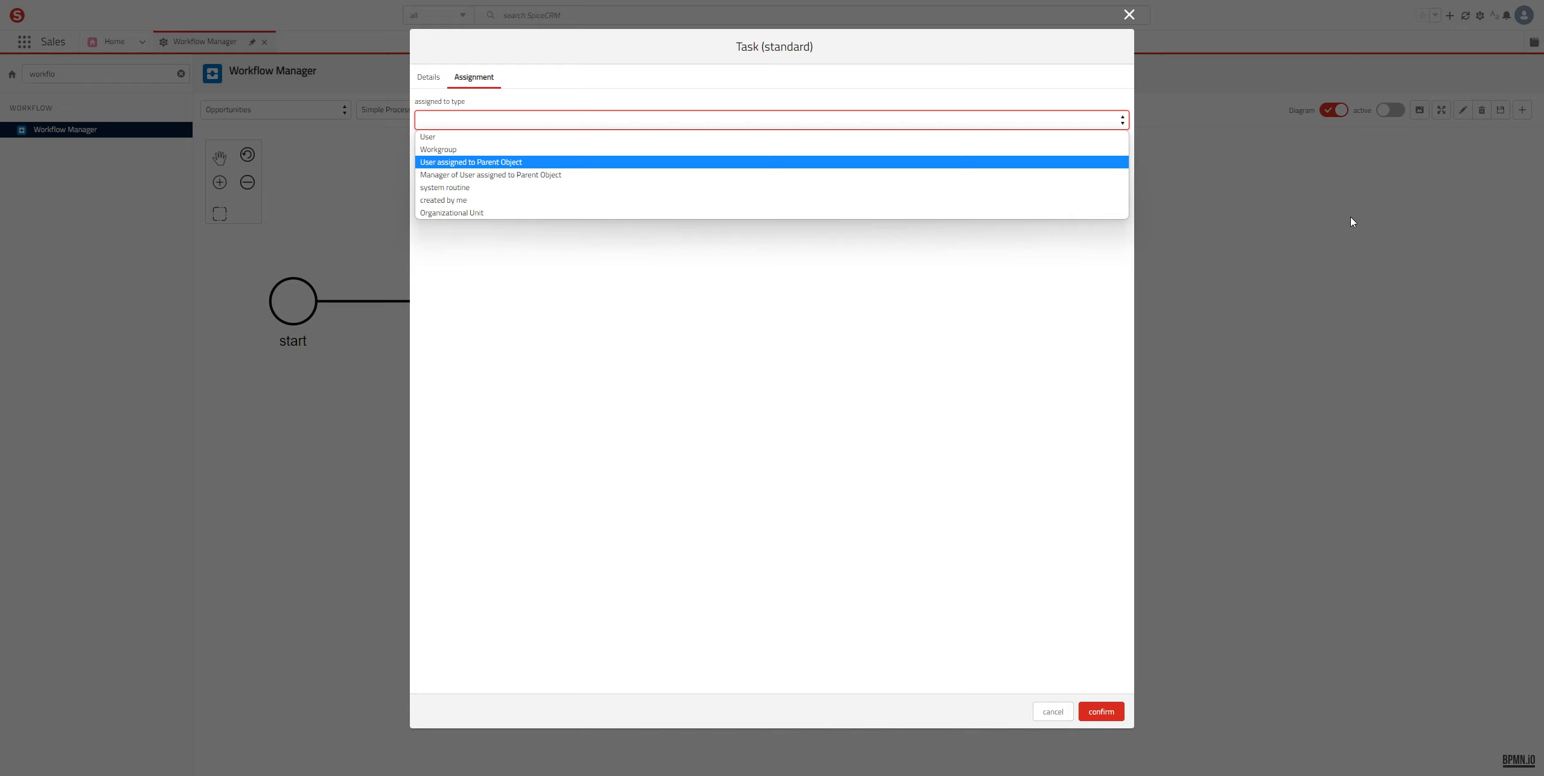
key(Return)
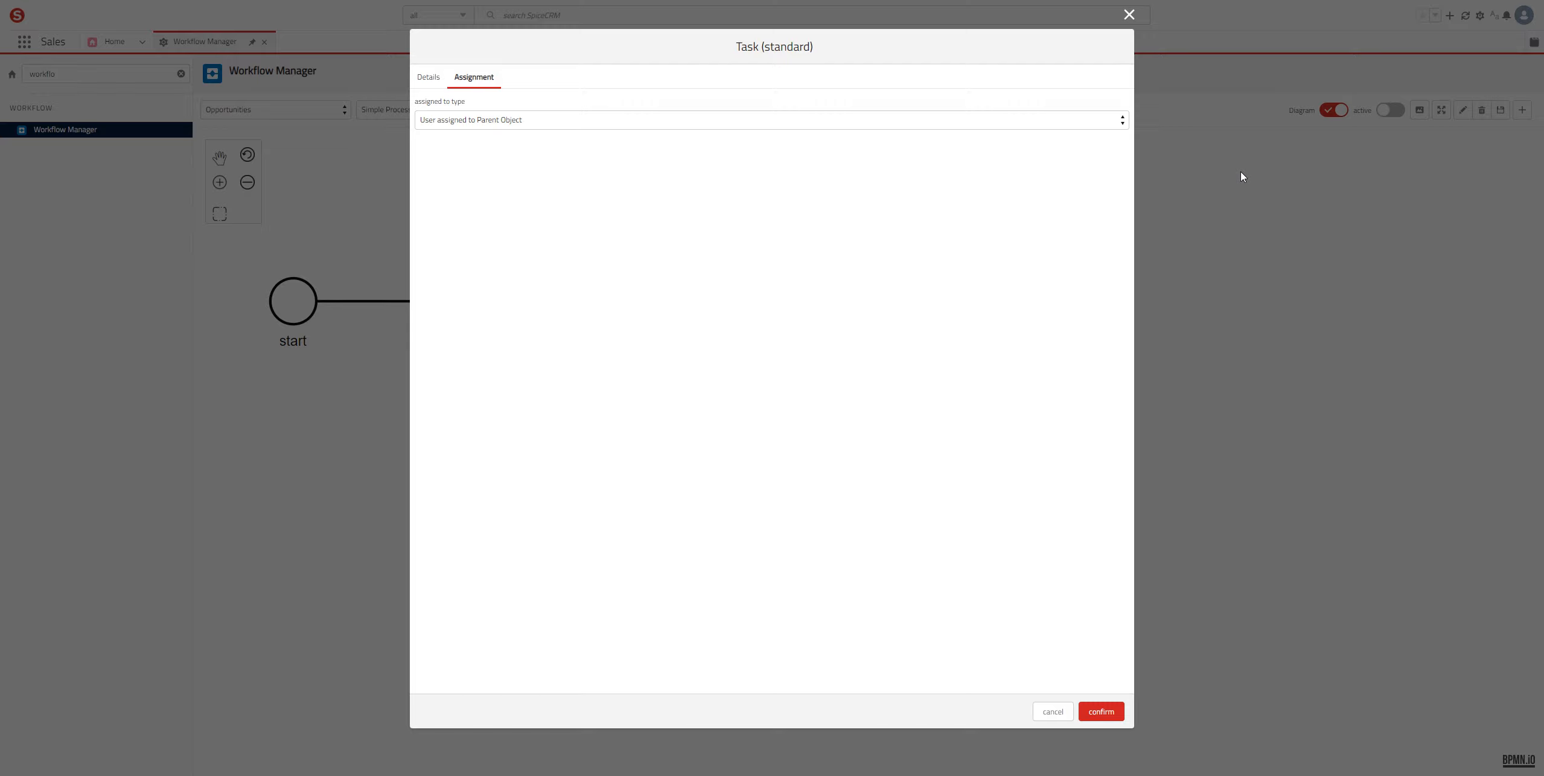
Step: Go back to Details, confirm the Sales user take action settings, and deselect the node
click(428, 76)
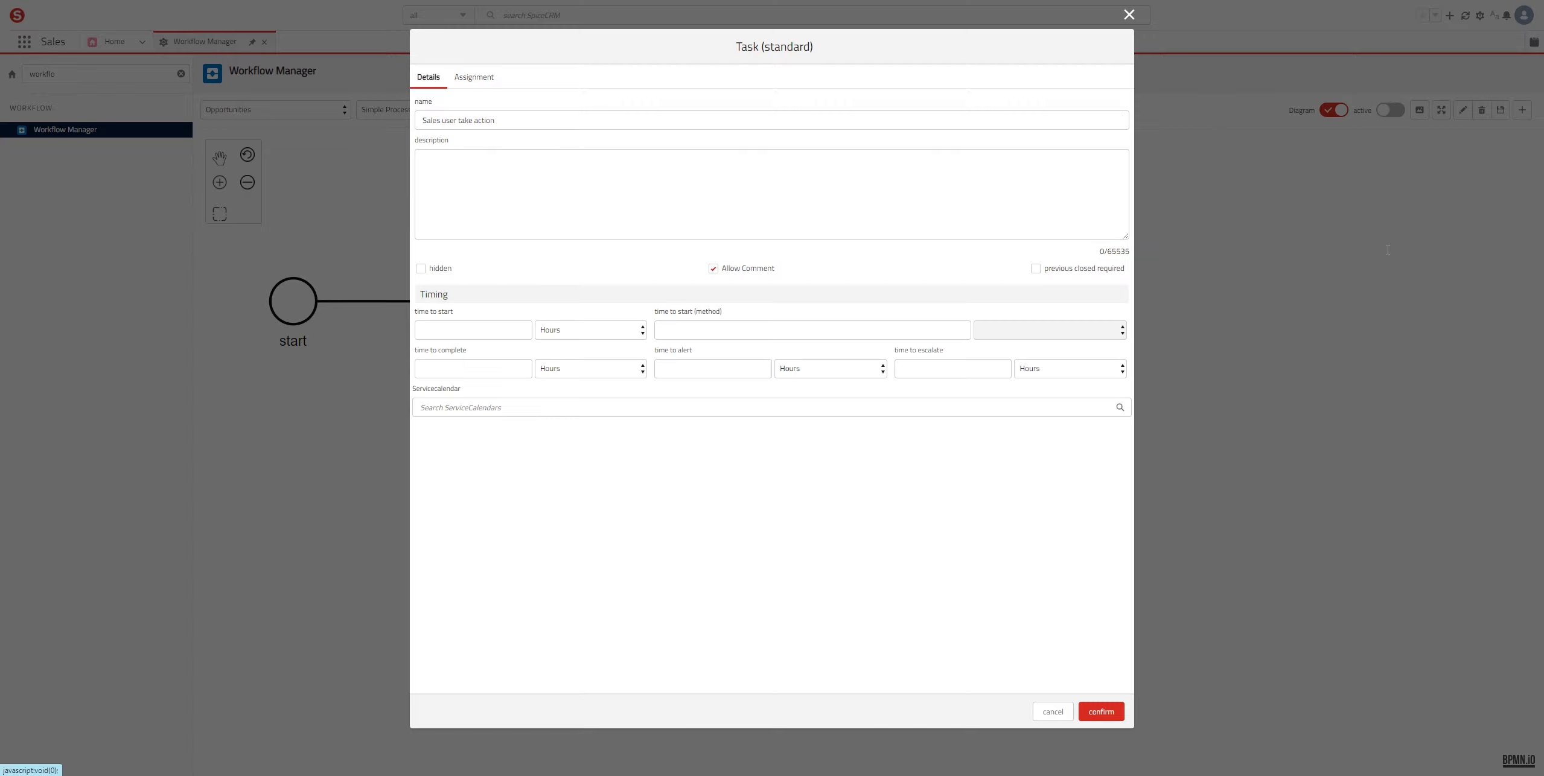
click(771, 193)
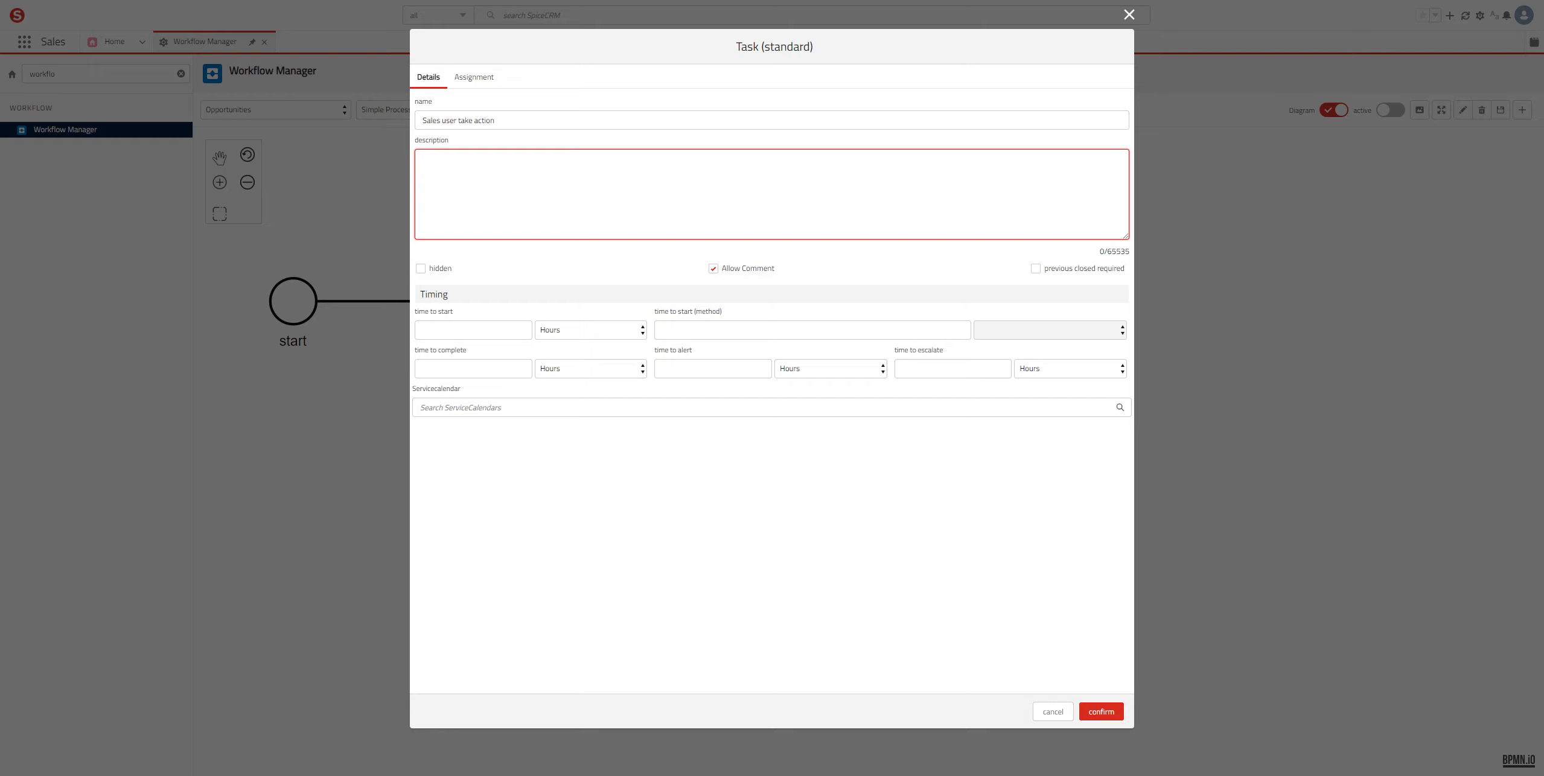
click(1101, 712)
click(1240, 468)
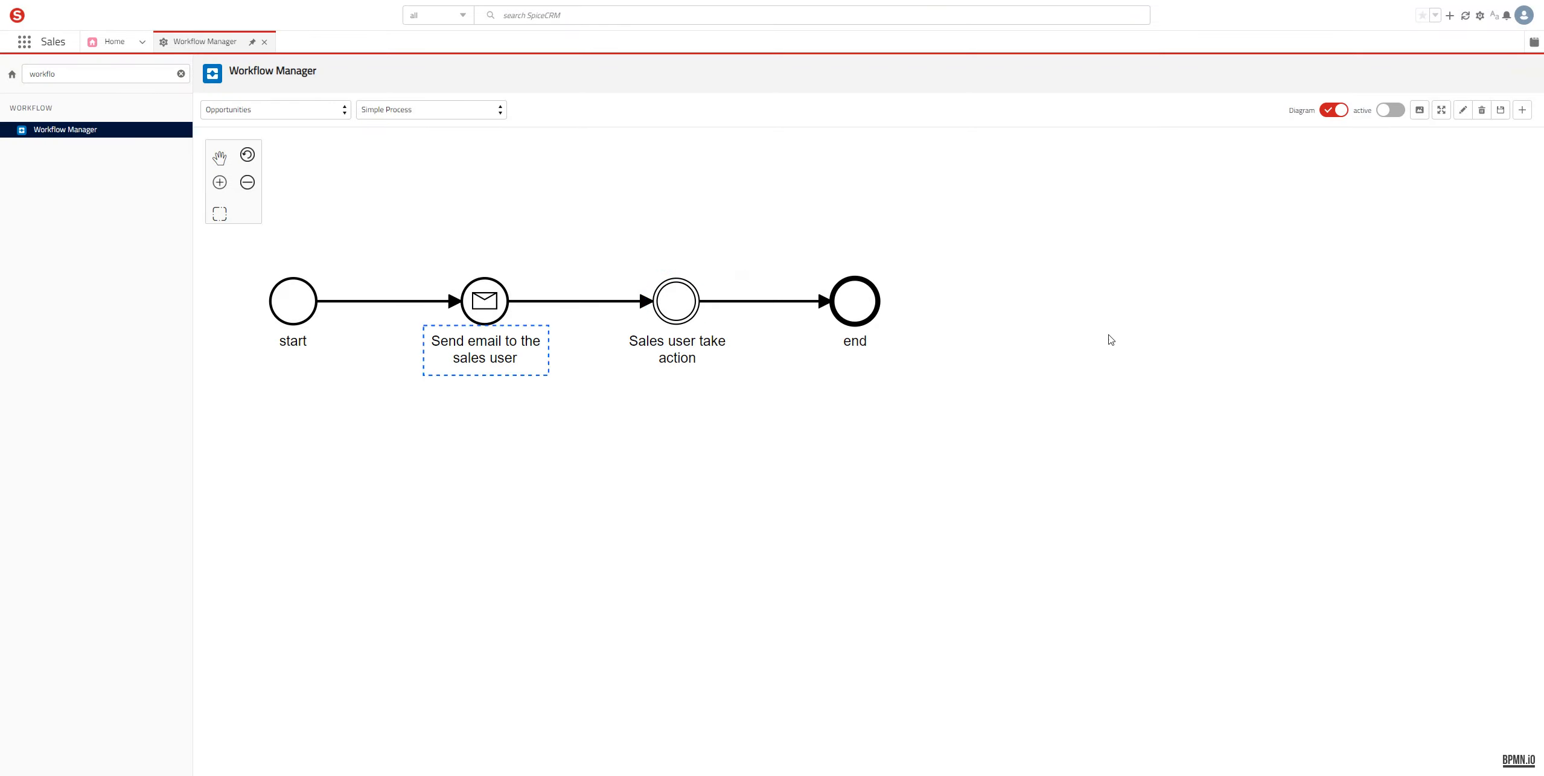
Step: Save the Opportunities Simple Process workflow and turn its active toggle on
drag(1446, 283, 1543, 323)
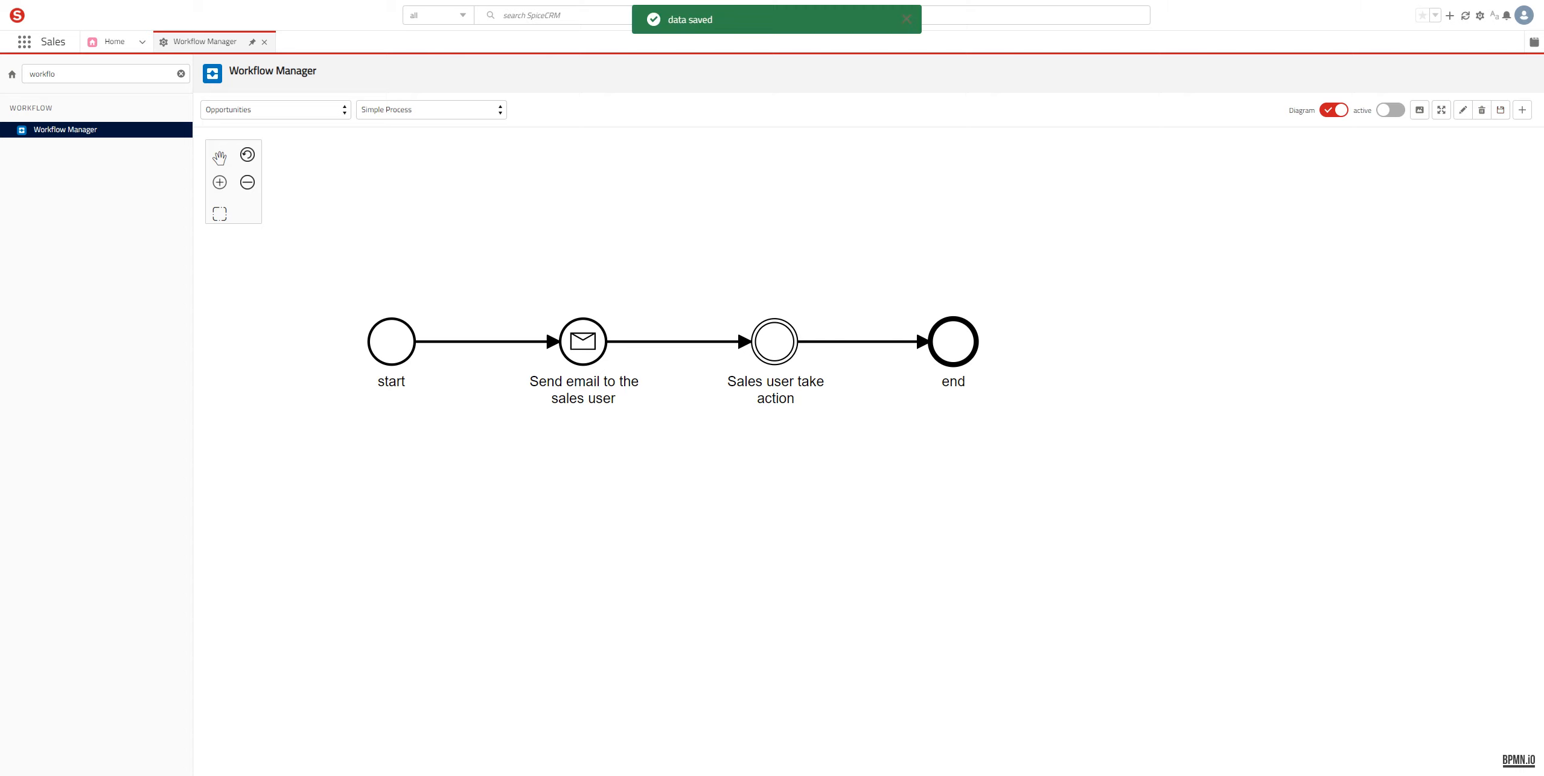
click(1390, 109)
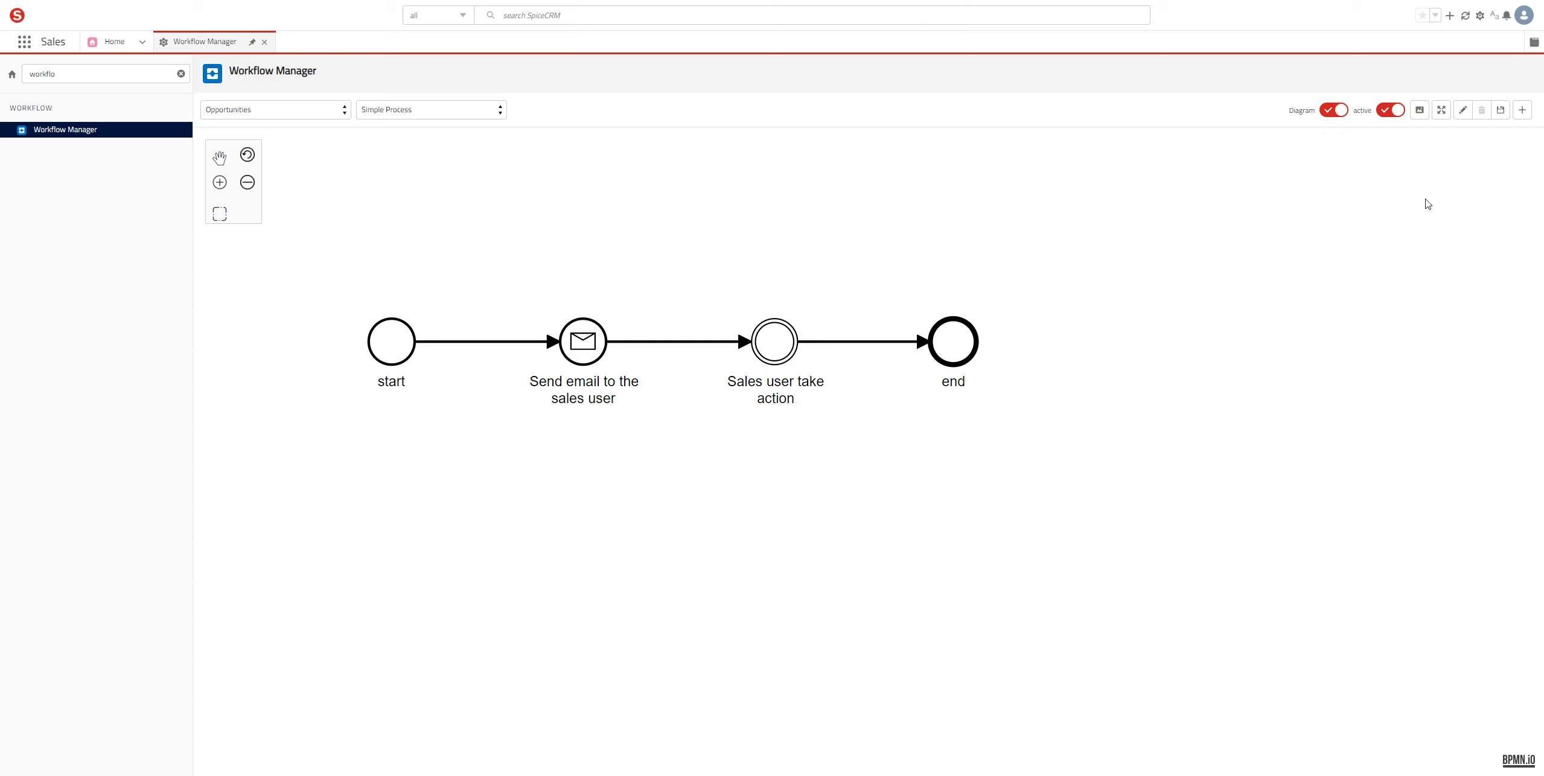
key(Tab)
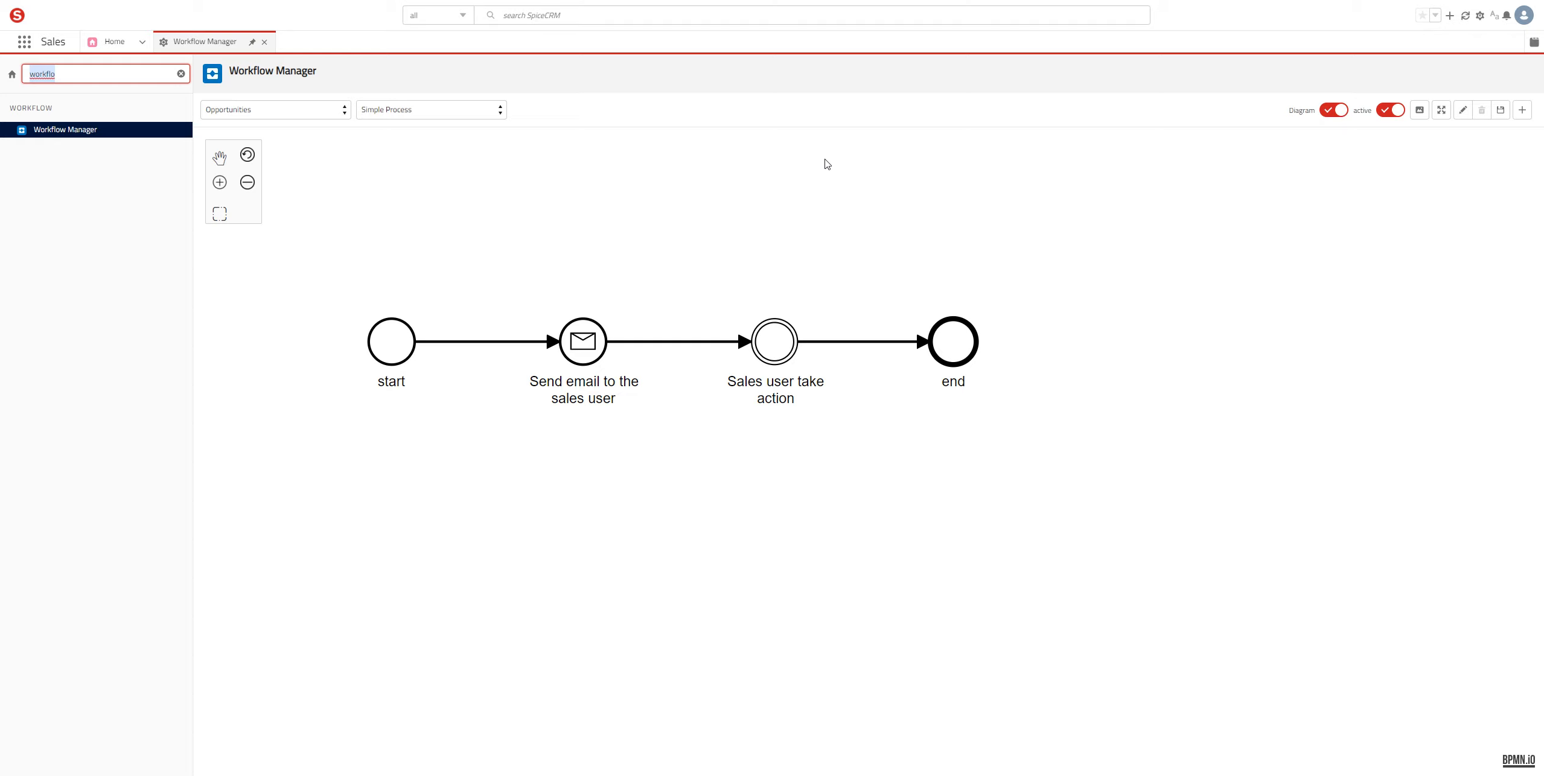
Step: Search 'module c' in the sidebar and open Module Configuration
text(mod)
key(BackSpace)
key(BackSpace)
key(BackSpace)
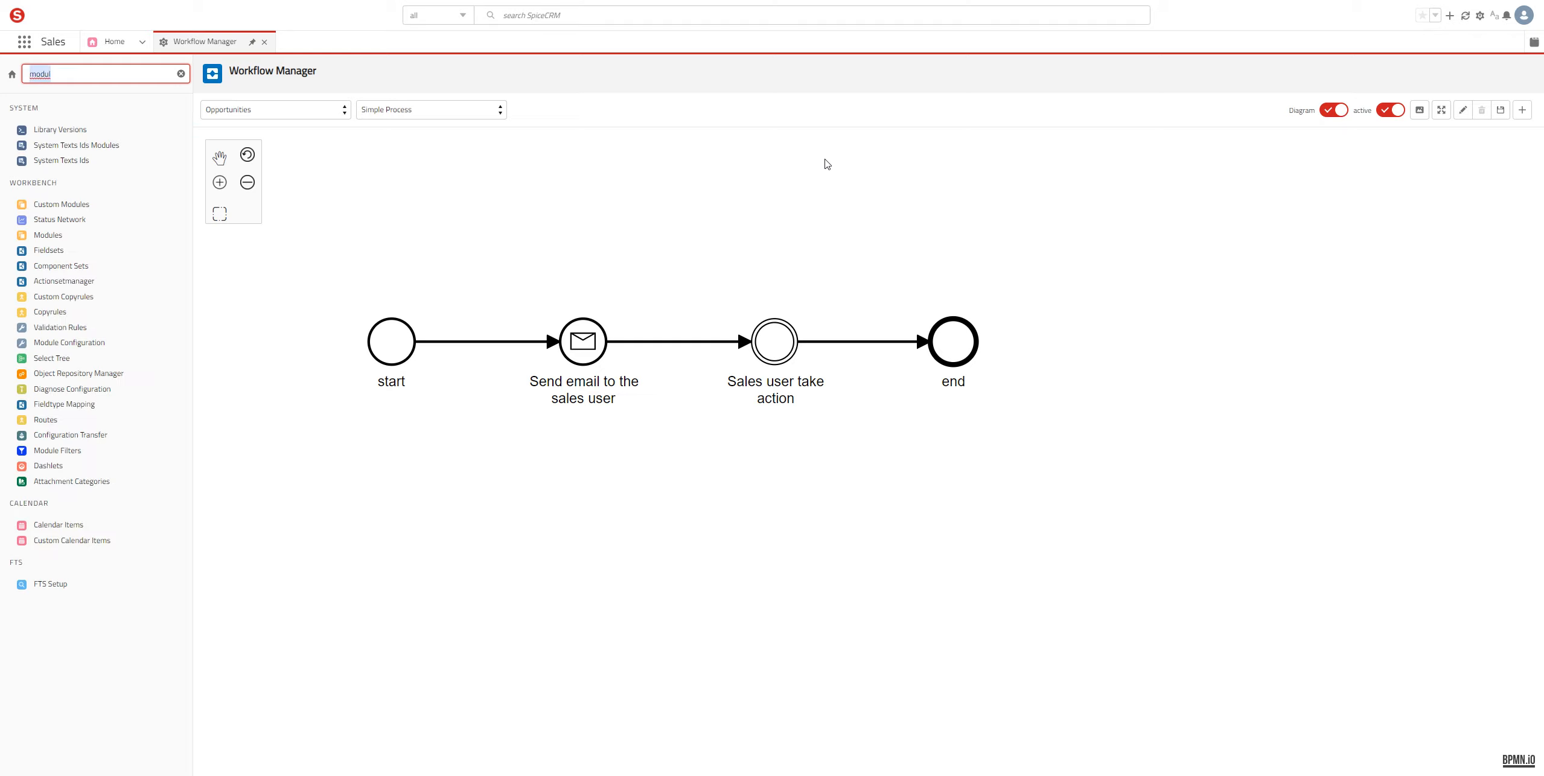
text(dule co)
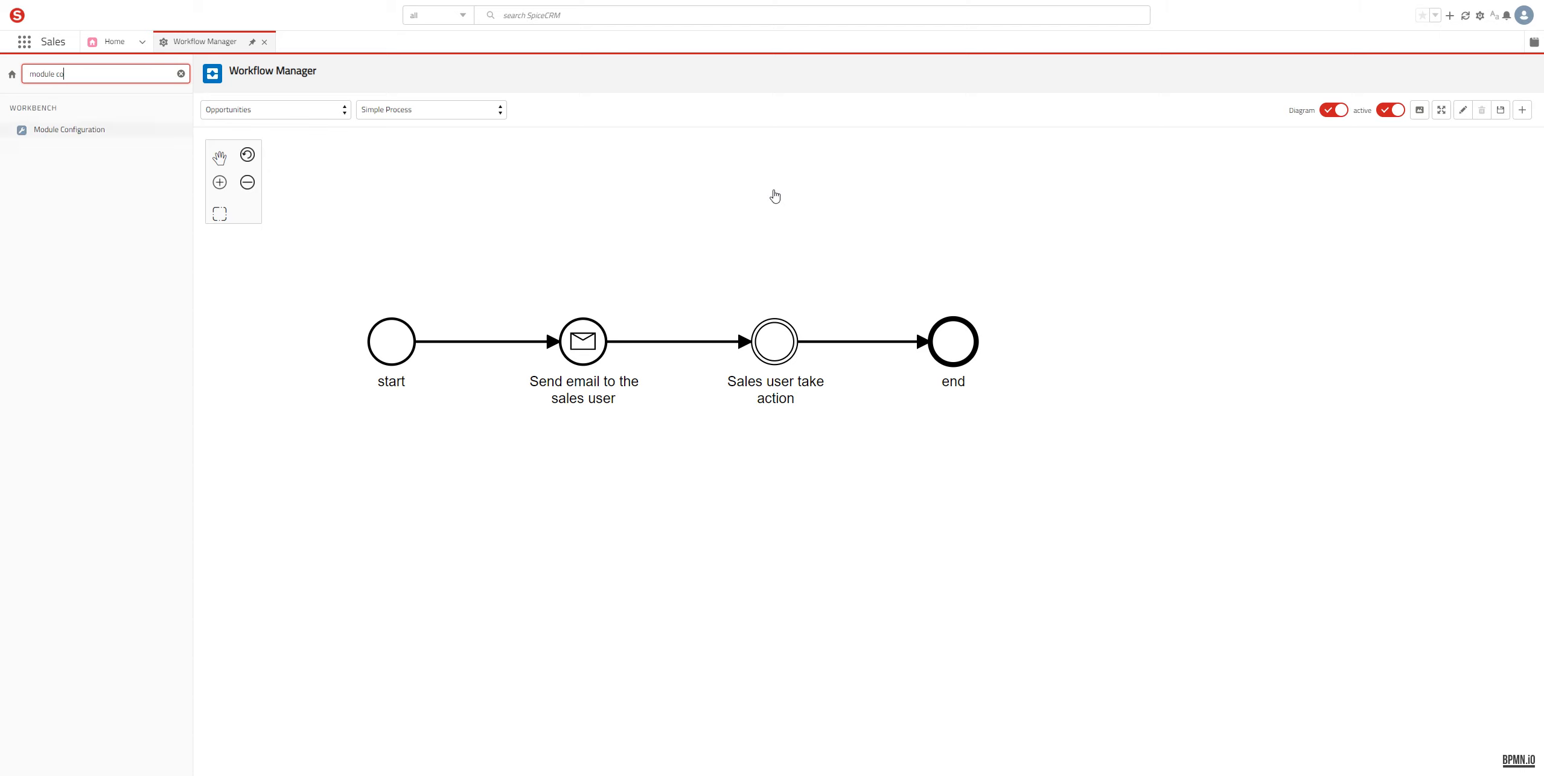
key(Return)
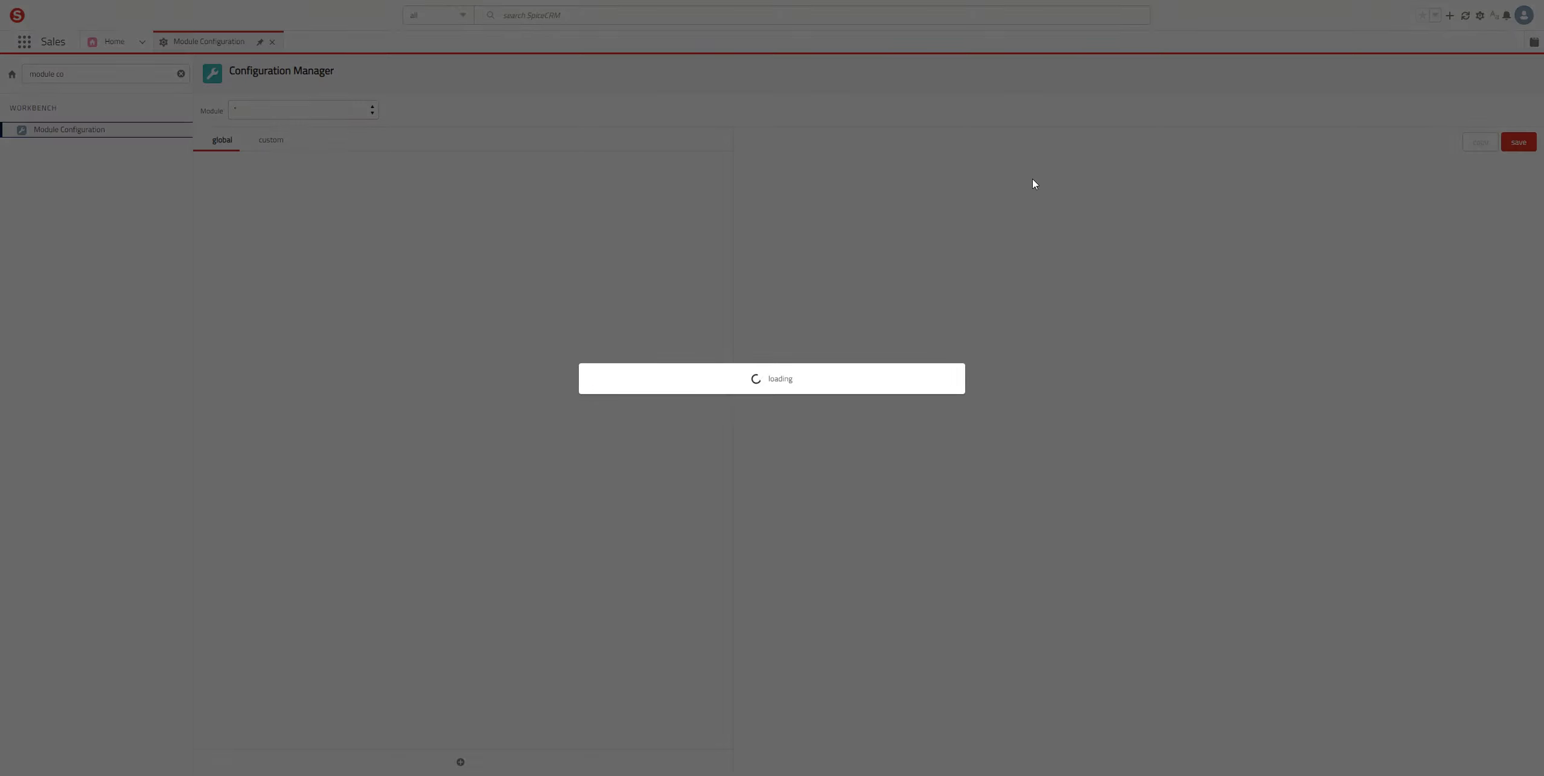
Step: Choose Opportunities as the module and start adding a new component
key(Tab)
key(space)
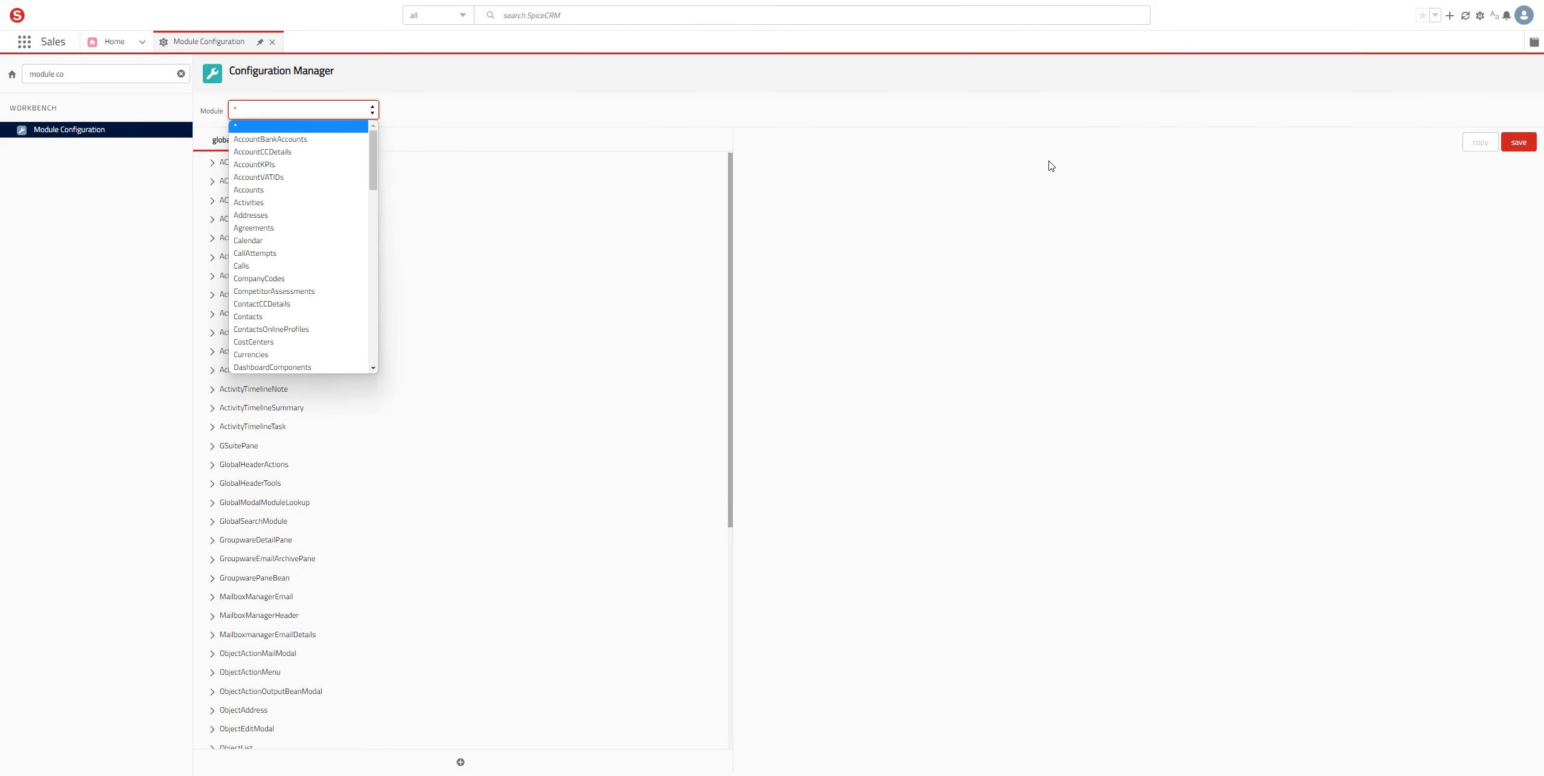
key(o)
key(Return)
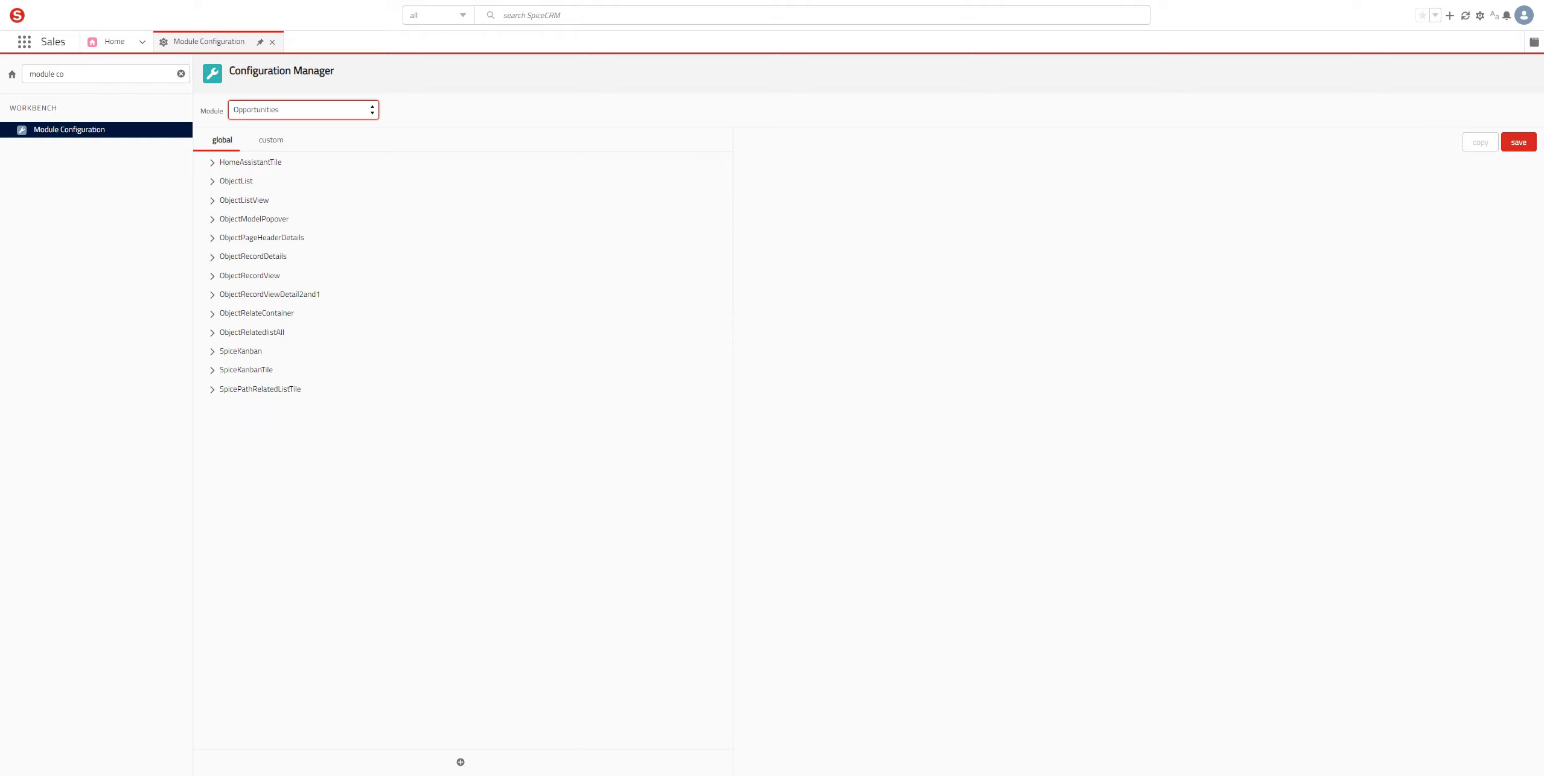
click(460, 762)
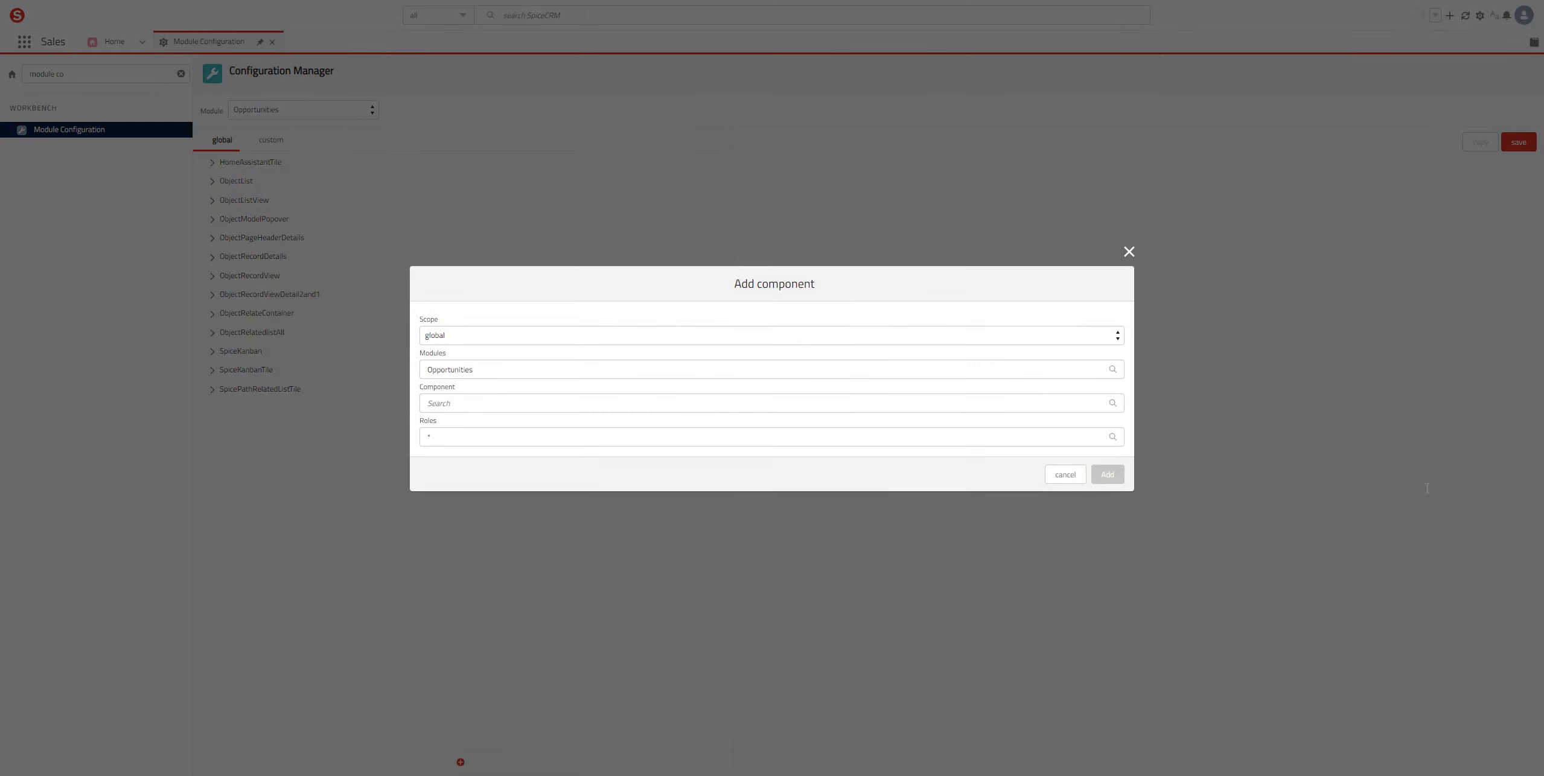
Step: Add the ObjectRecordViewDetail2and1 component to the Opportunities global configuration
key(Tab)
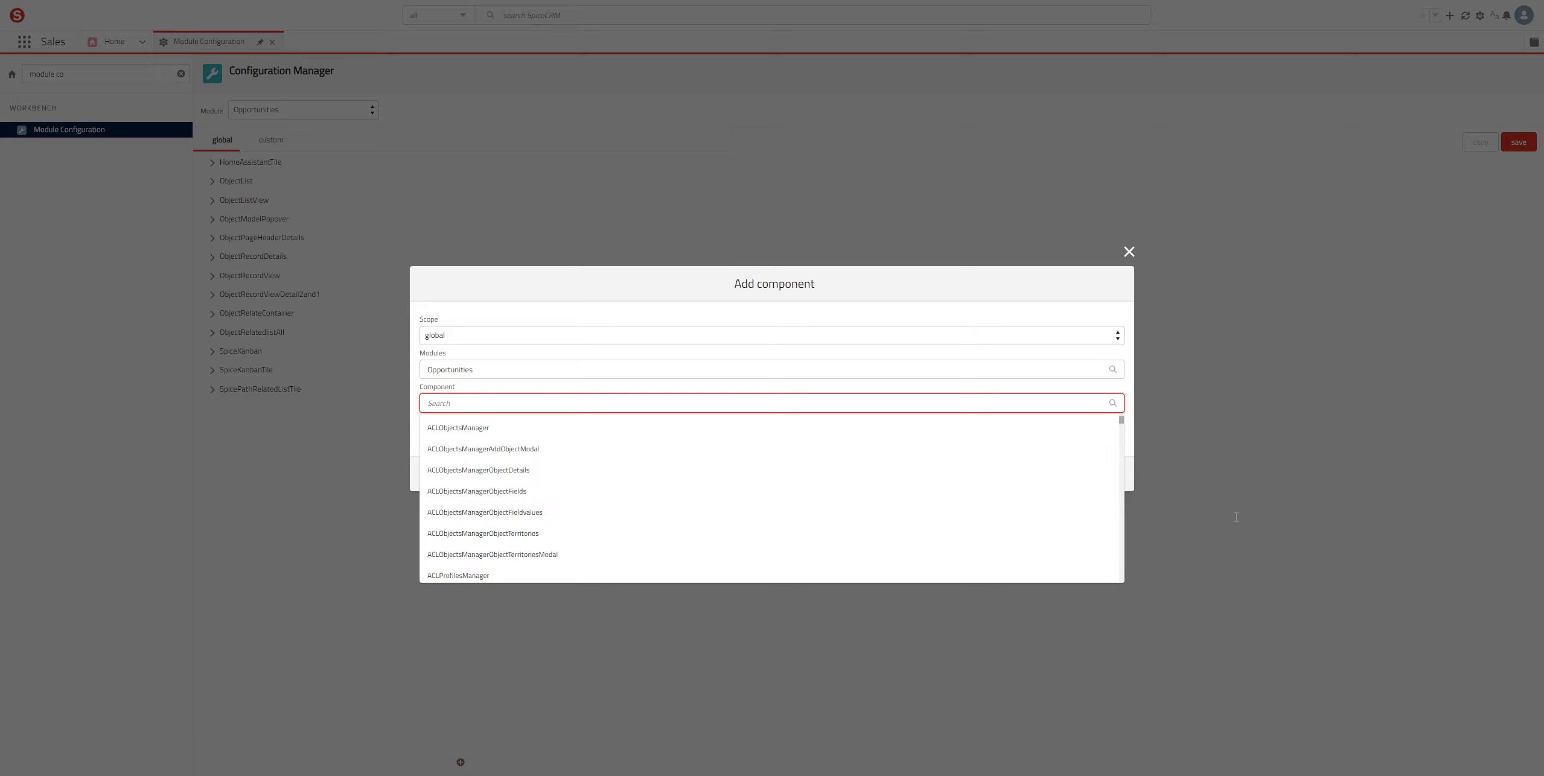
text(2and)
key(Down)
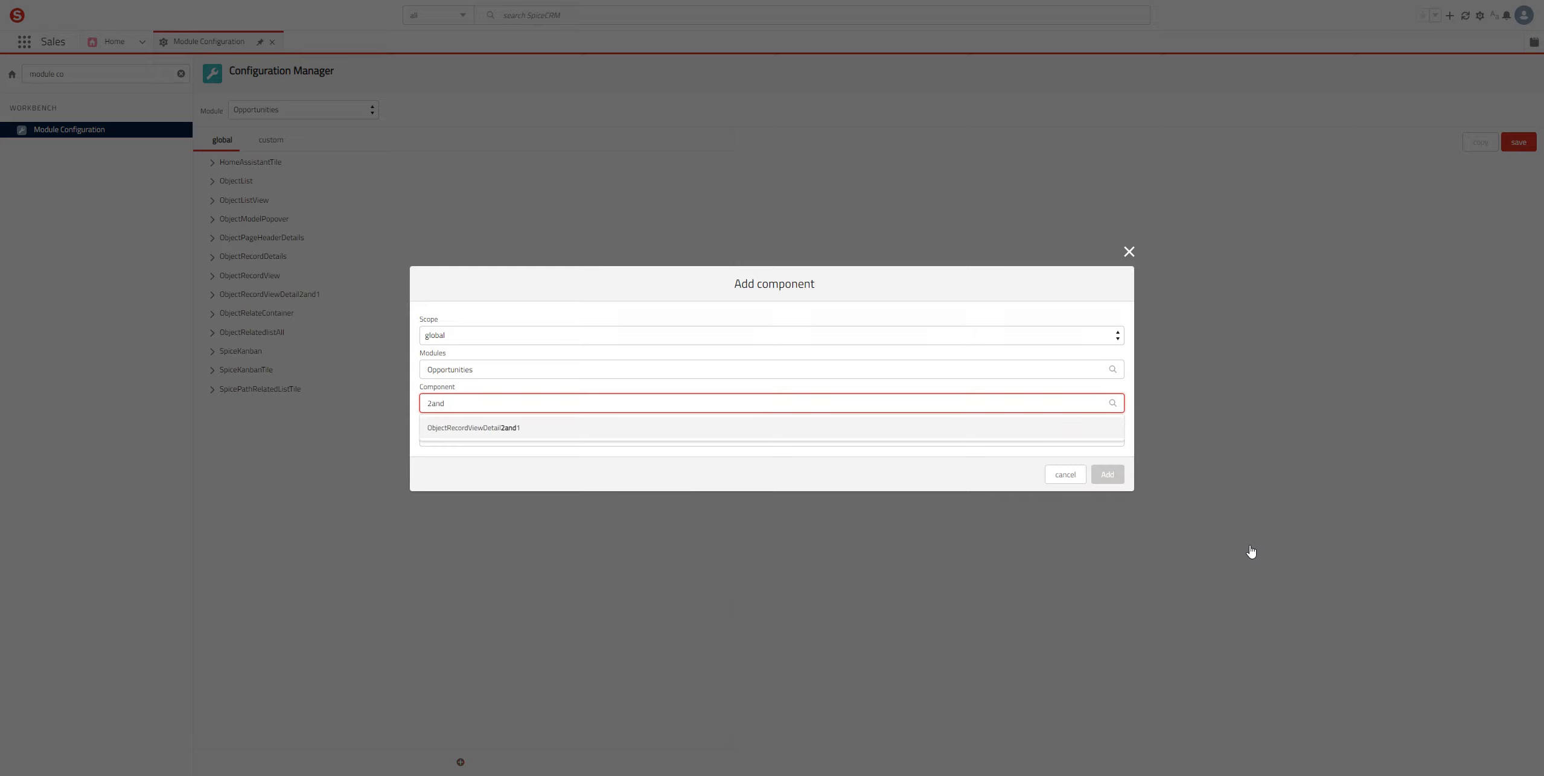
key(Return)
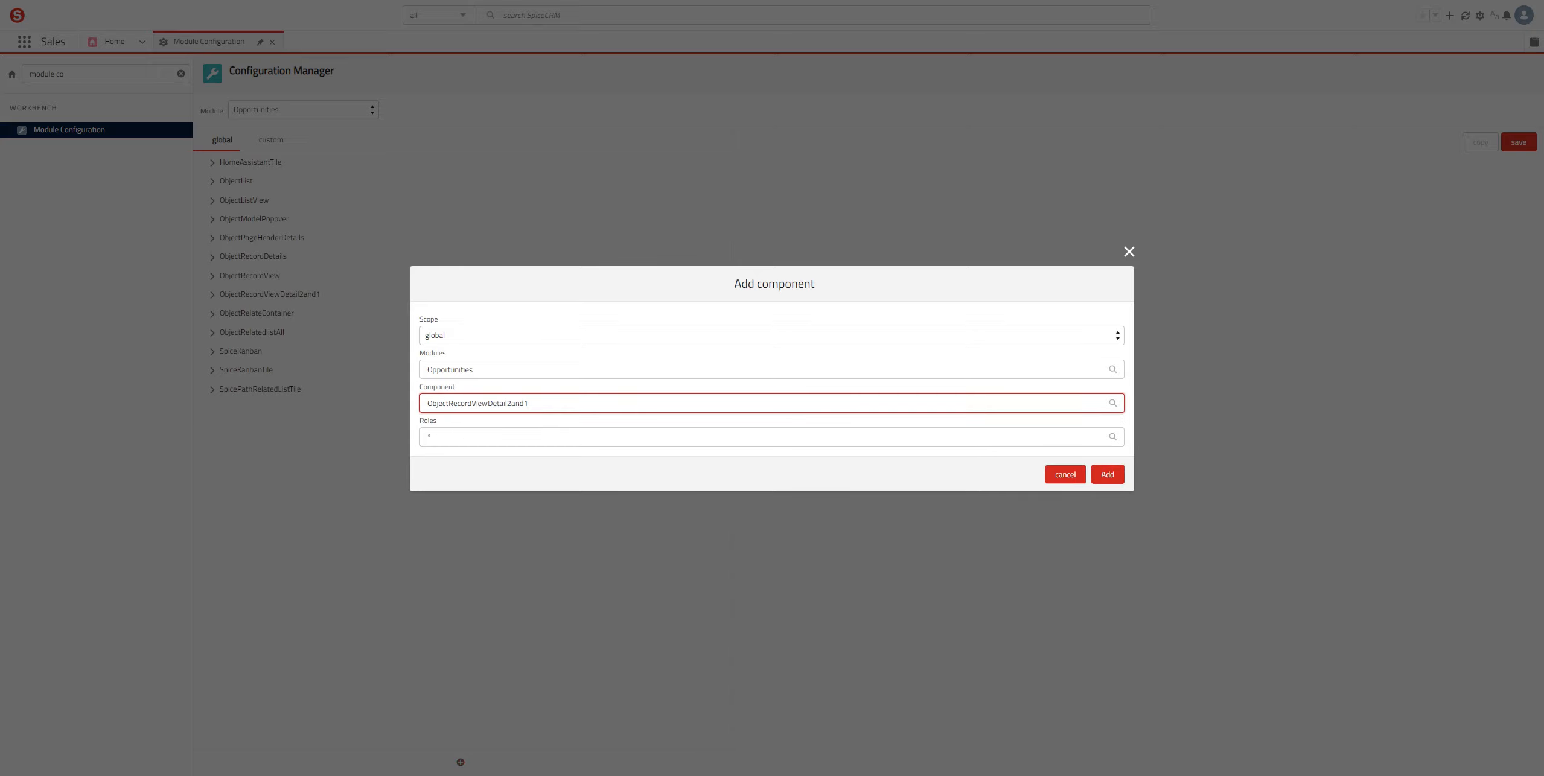
click(1065, 474)
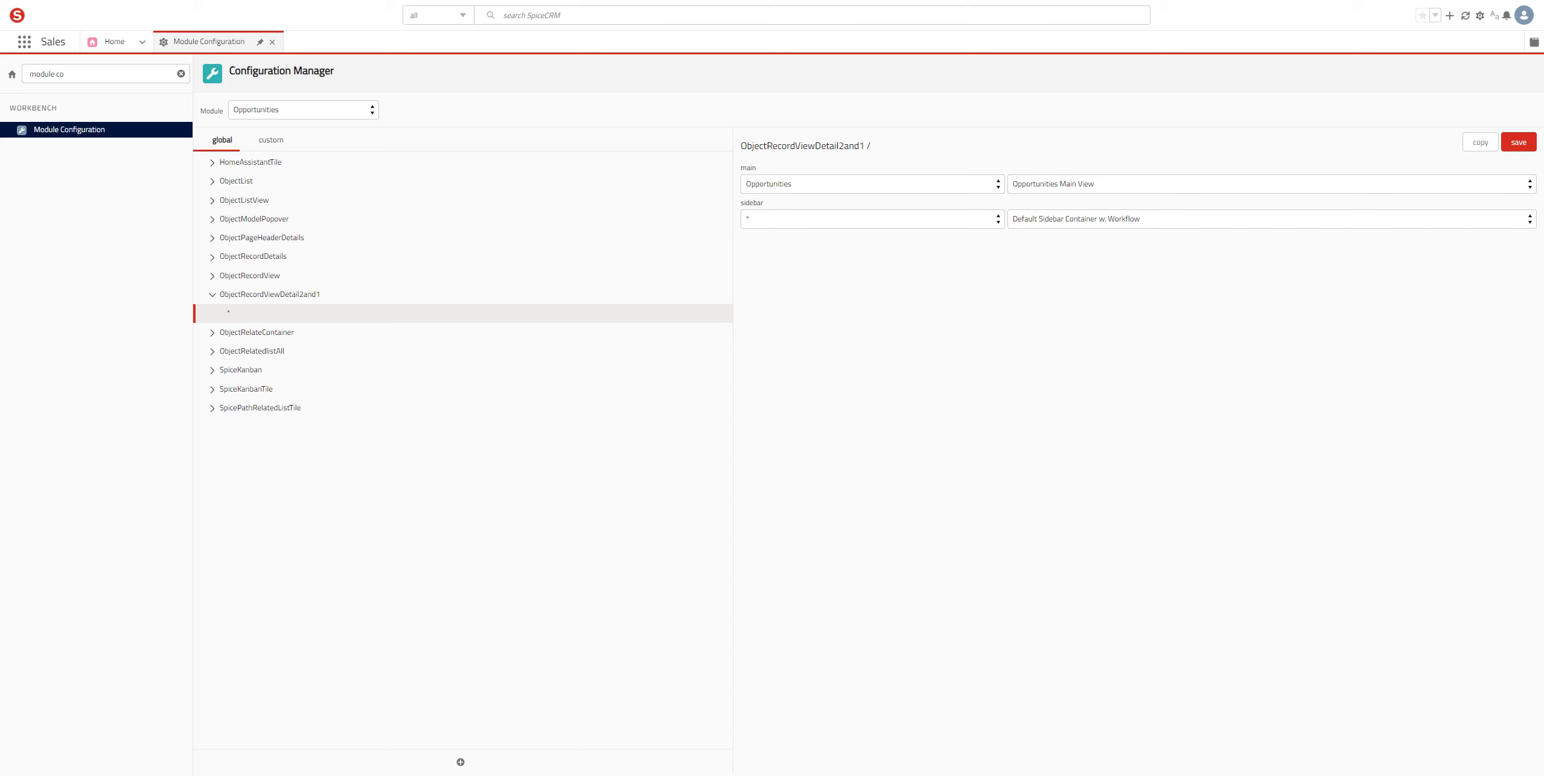
click(1271, 219)
Step: Set the sidebar container to 'Default Sidebar Container w. Workflow' and save the configuration
key(Up)
key(Up)
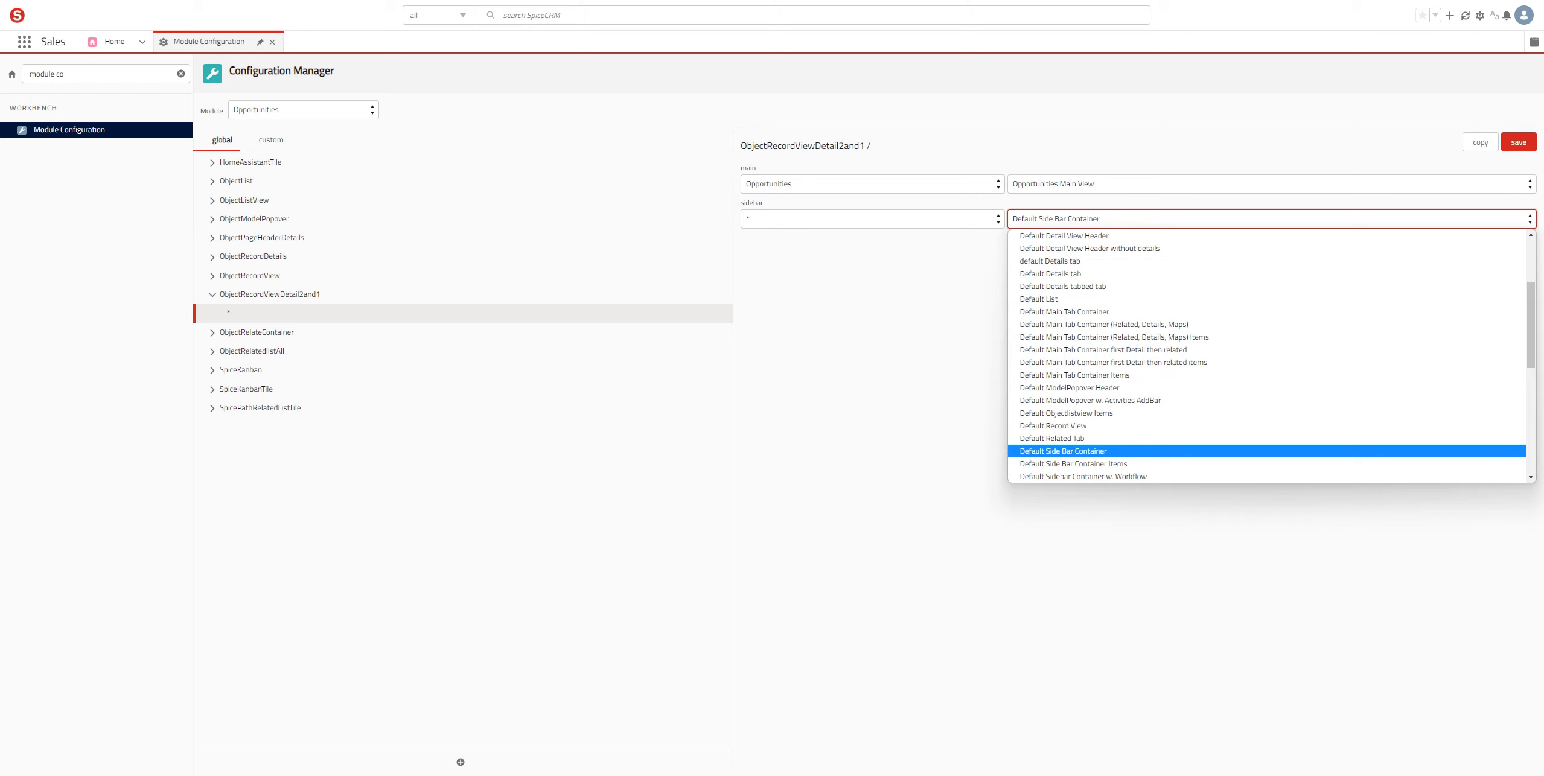
key(Down)
key(Down)
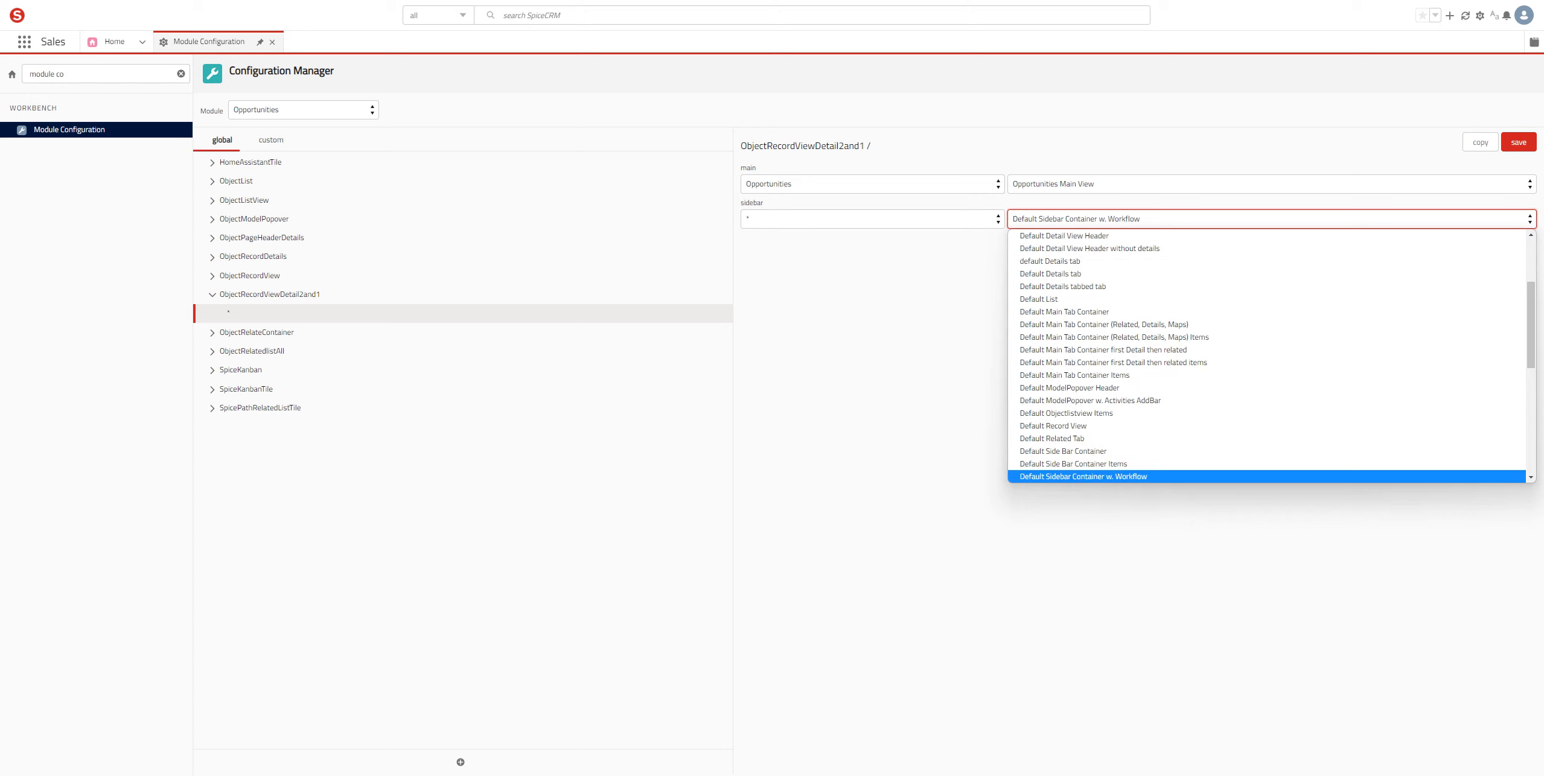
key(Return)
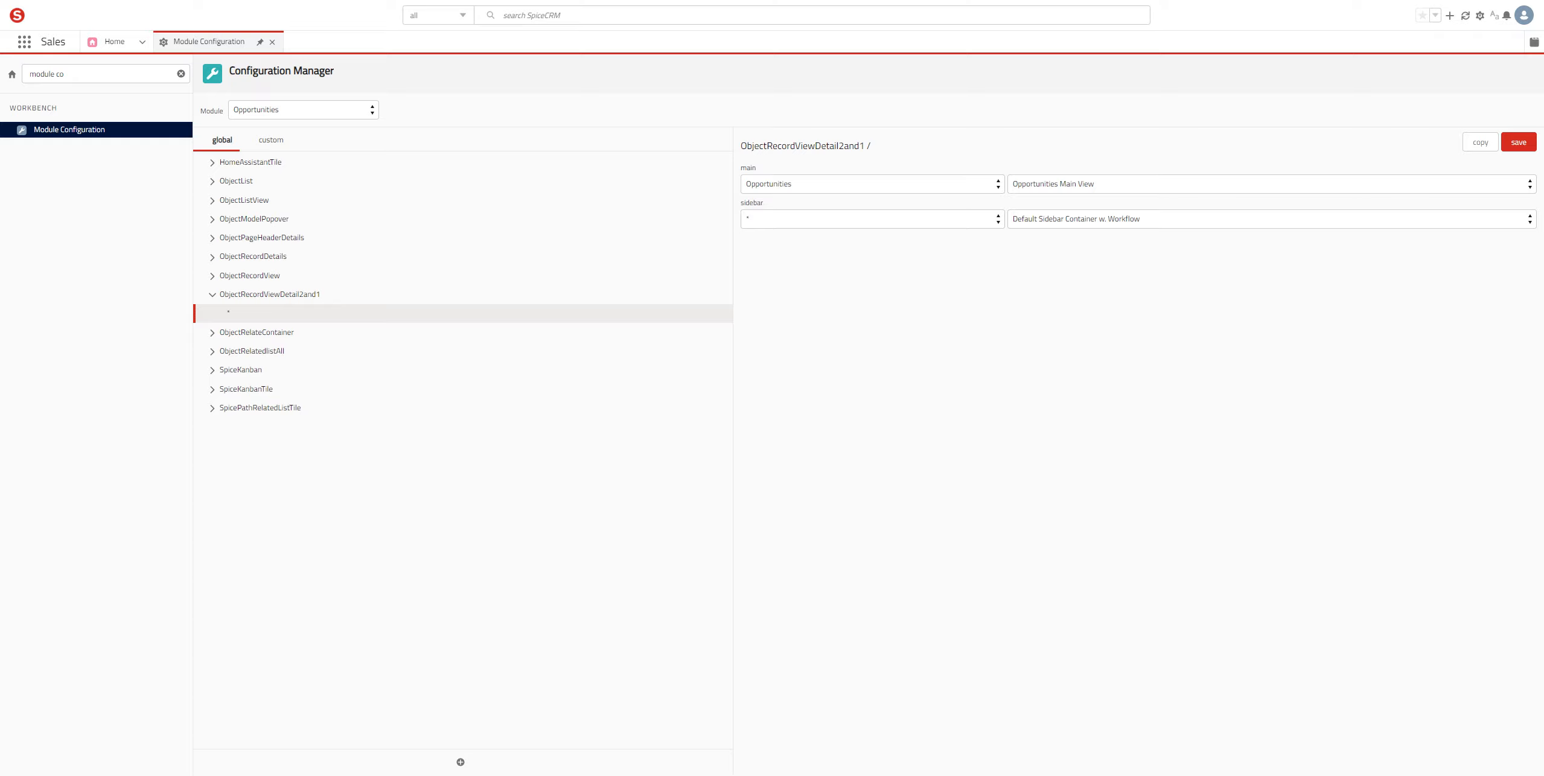
click(1519, 142)
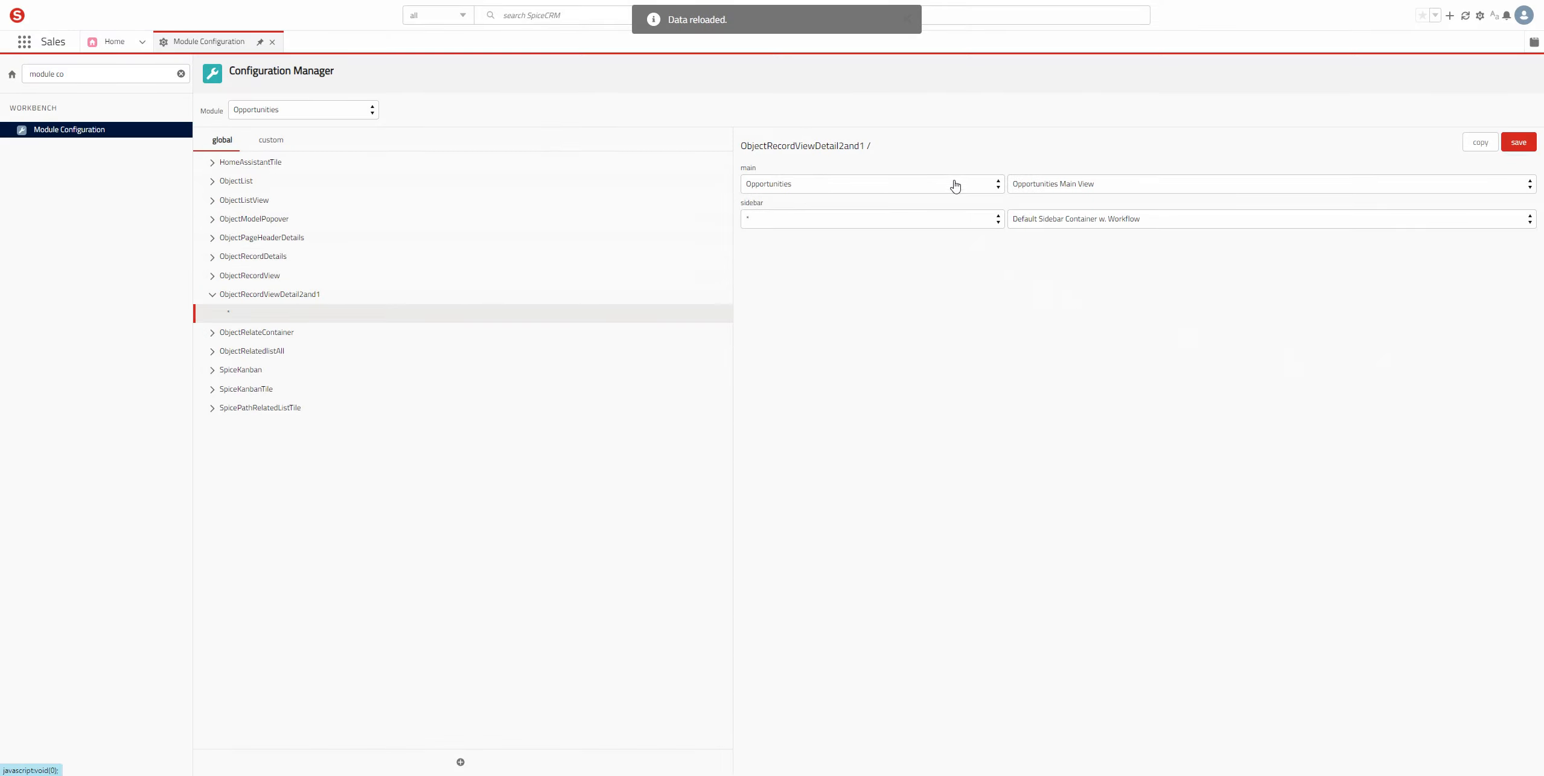
mouse_move(110, 42)
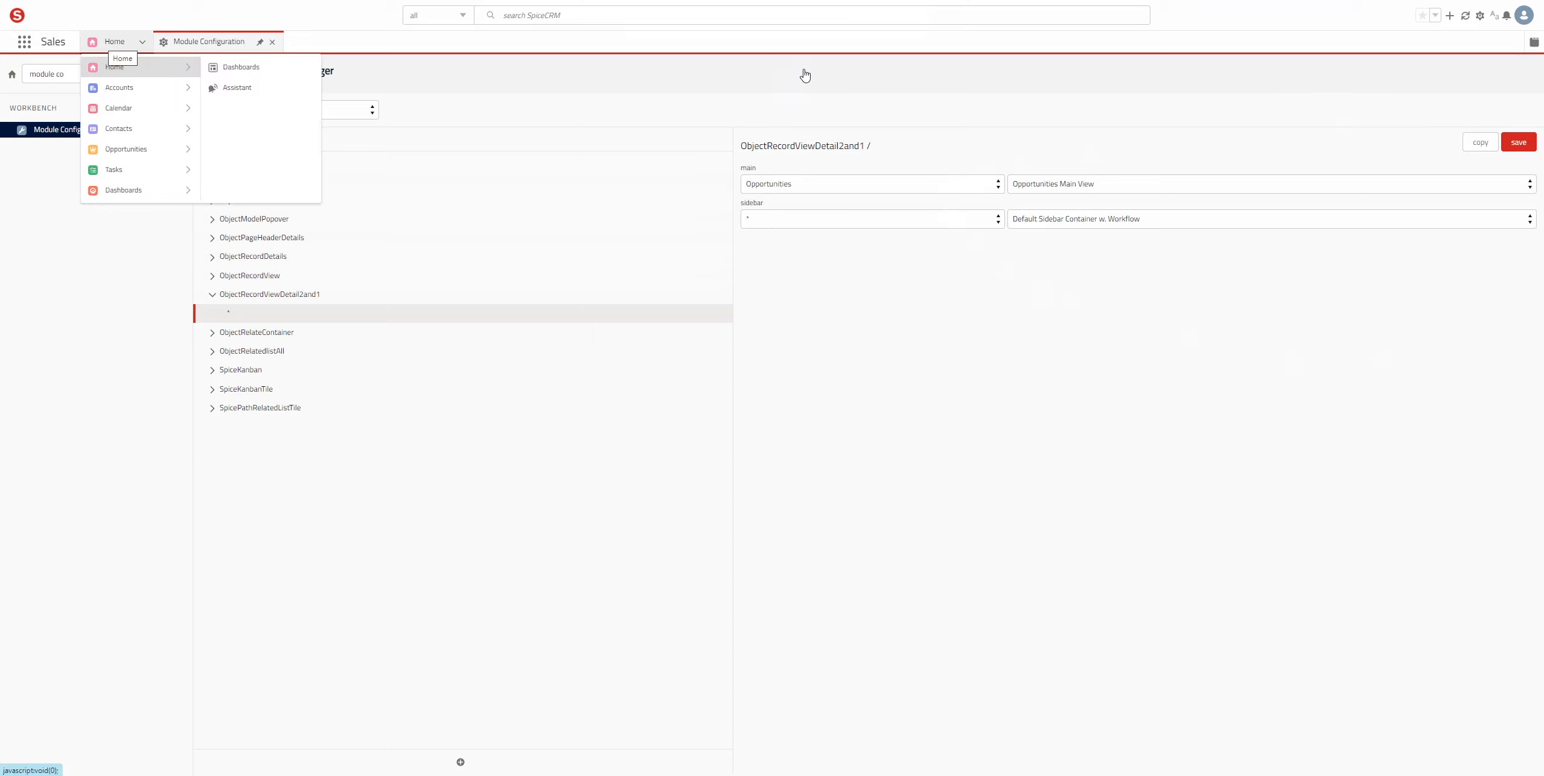
Step: Start a new opportunity named First with Twentyreasons as its account
click(115, 42)
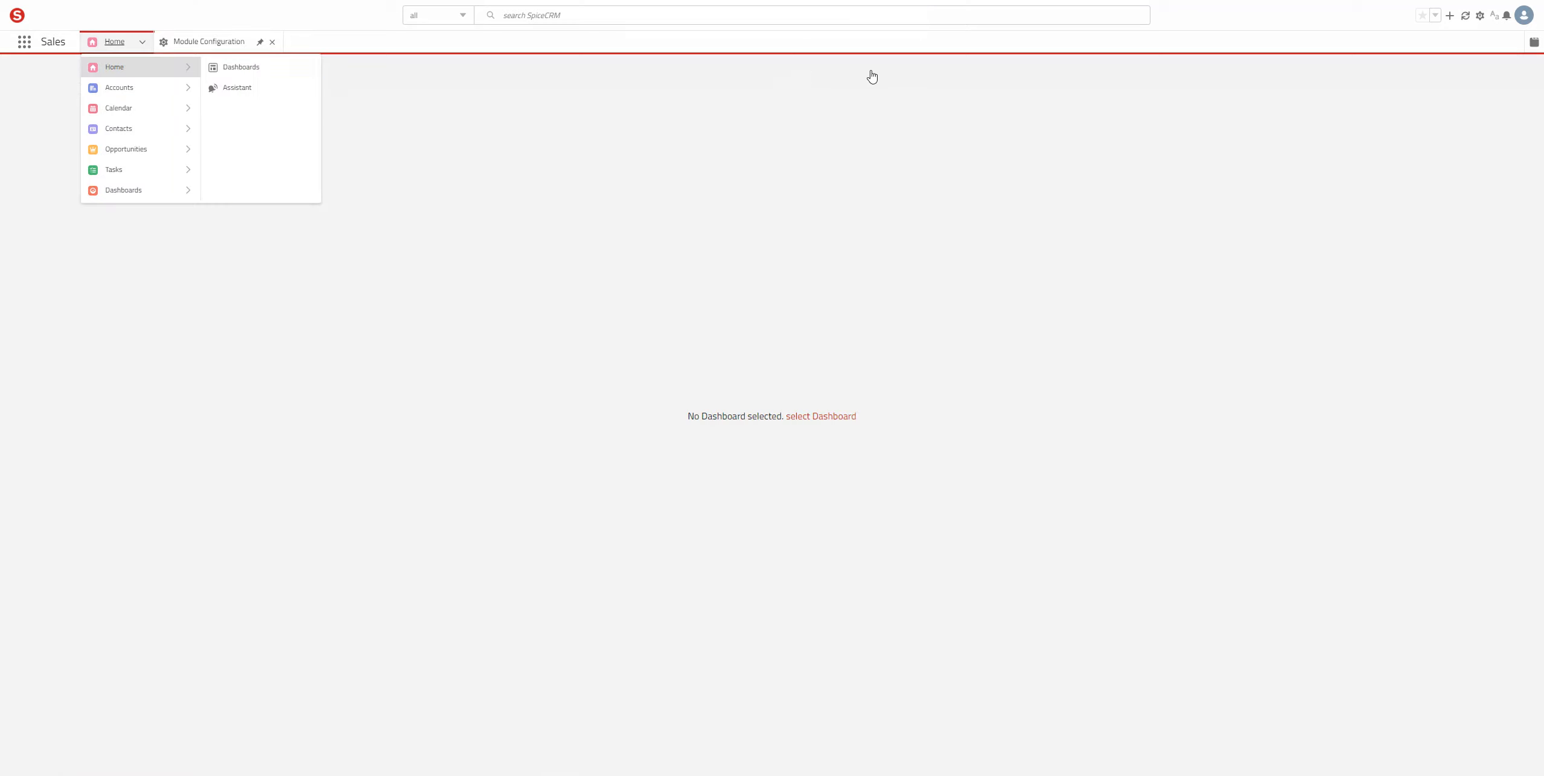
click(125, 149)
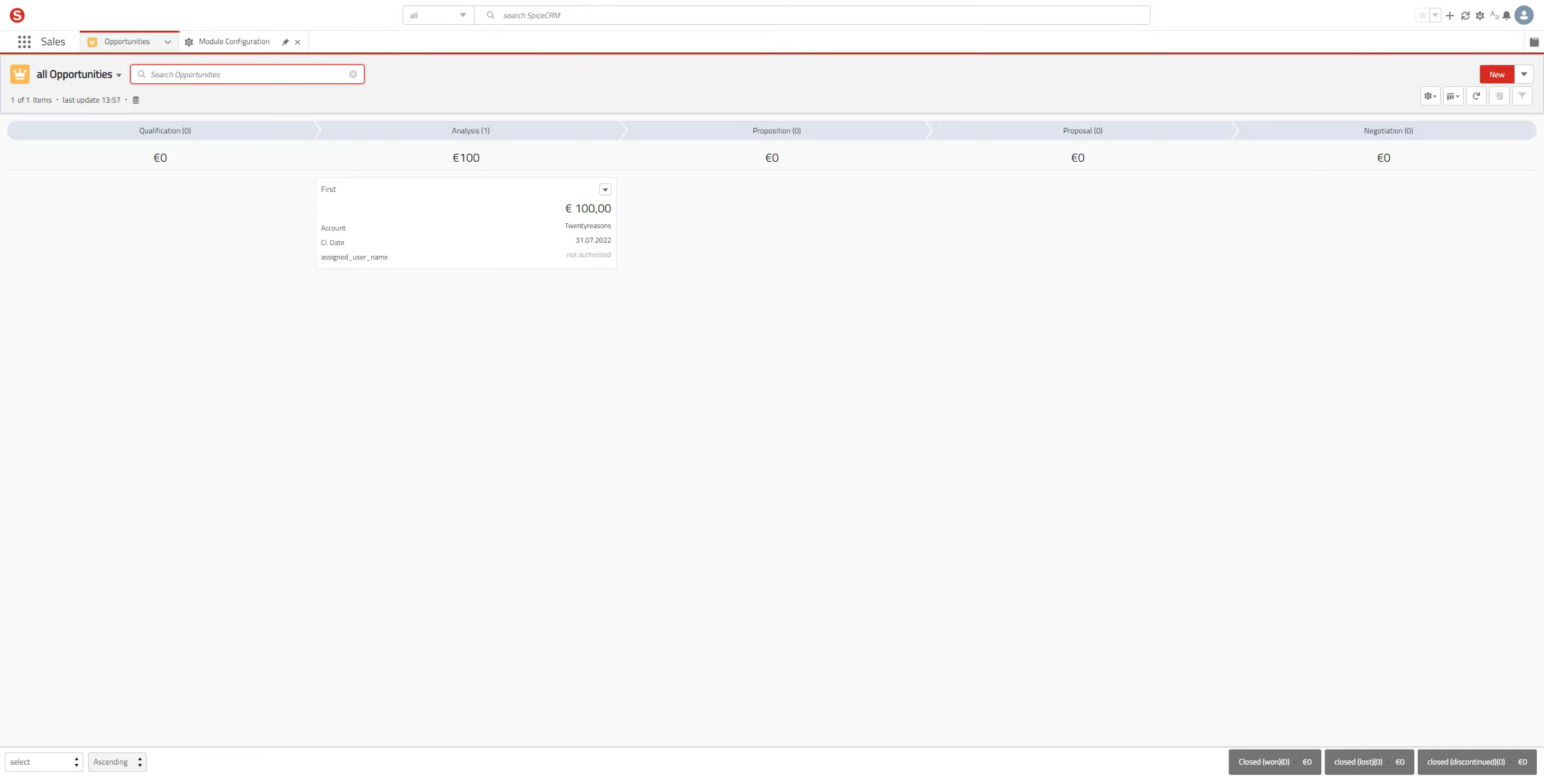
click(1497, 74)
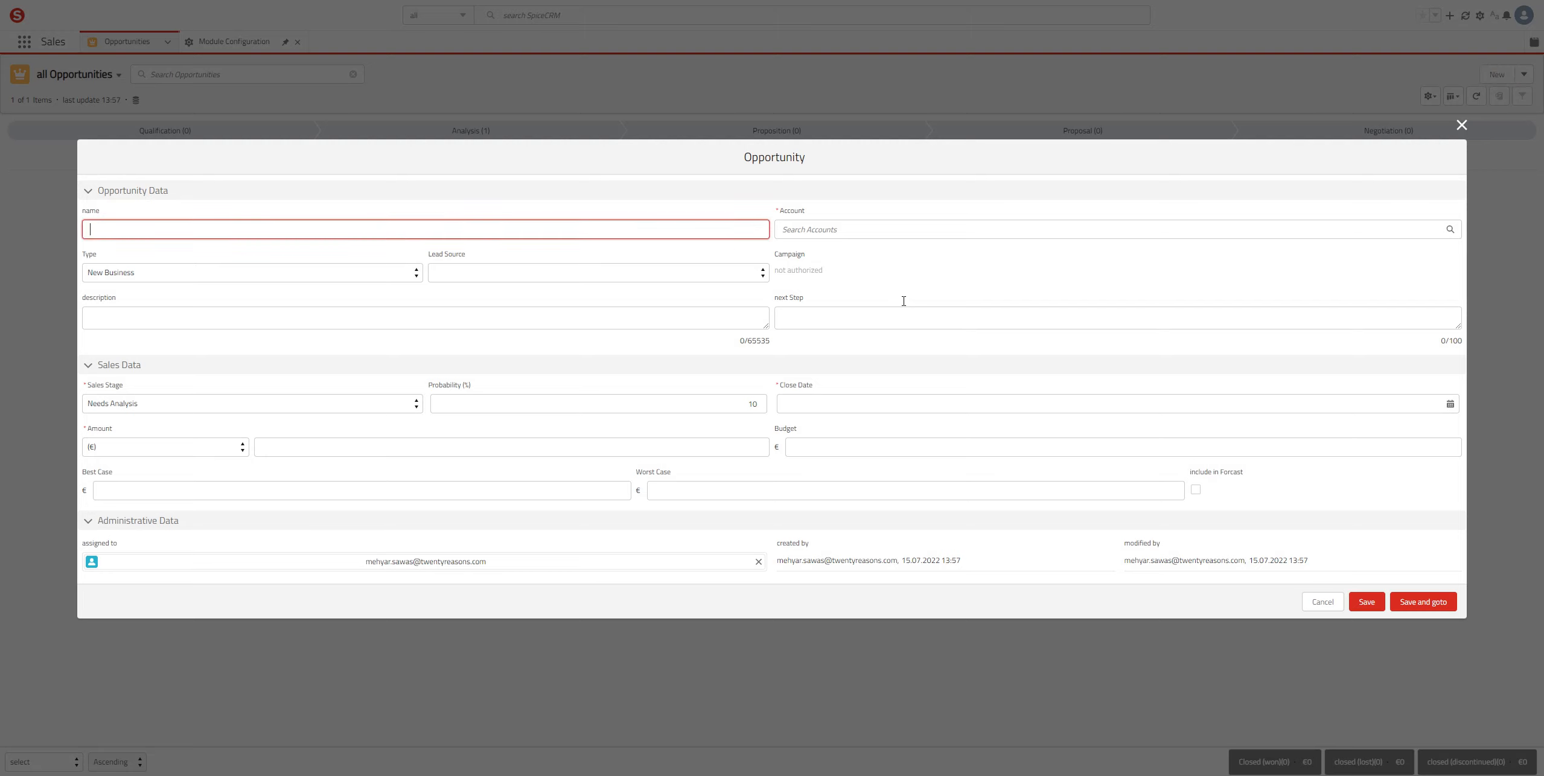
text(Firs)
key(Tab)
text(twen)
key(Down)
key(Return)
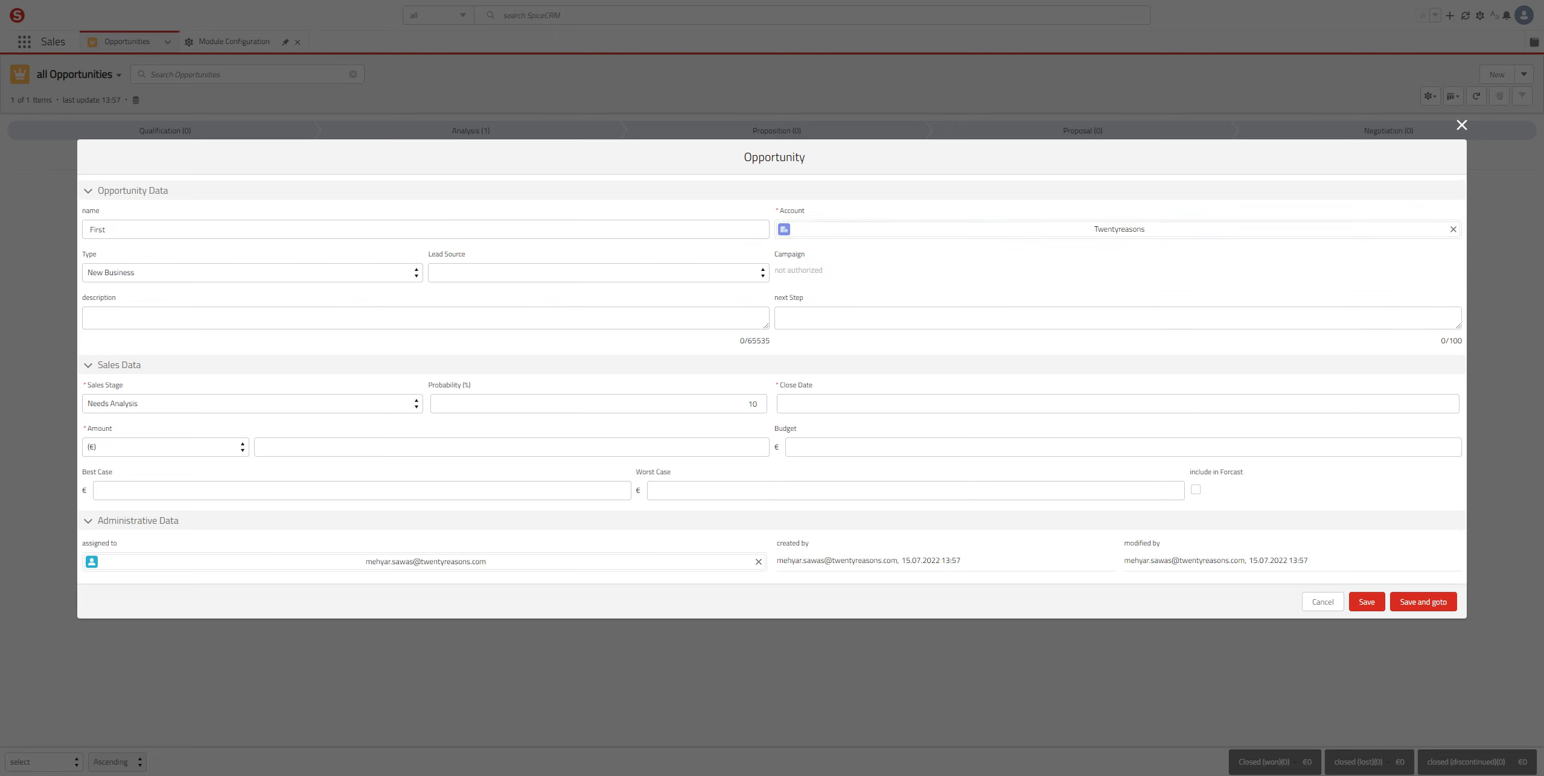
Step: Set close date 31.07.2022 and amount 50, then save and open the record
click(1450, 404)
click(1257, 587)
key(Tab)
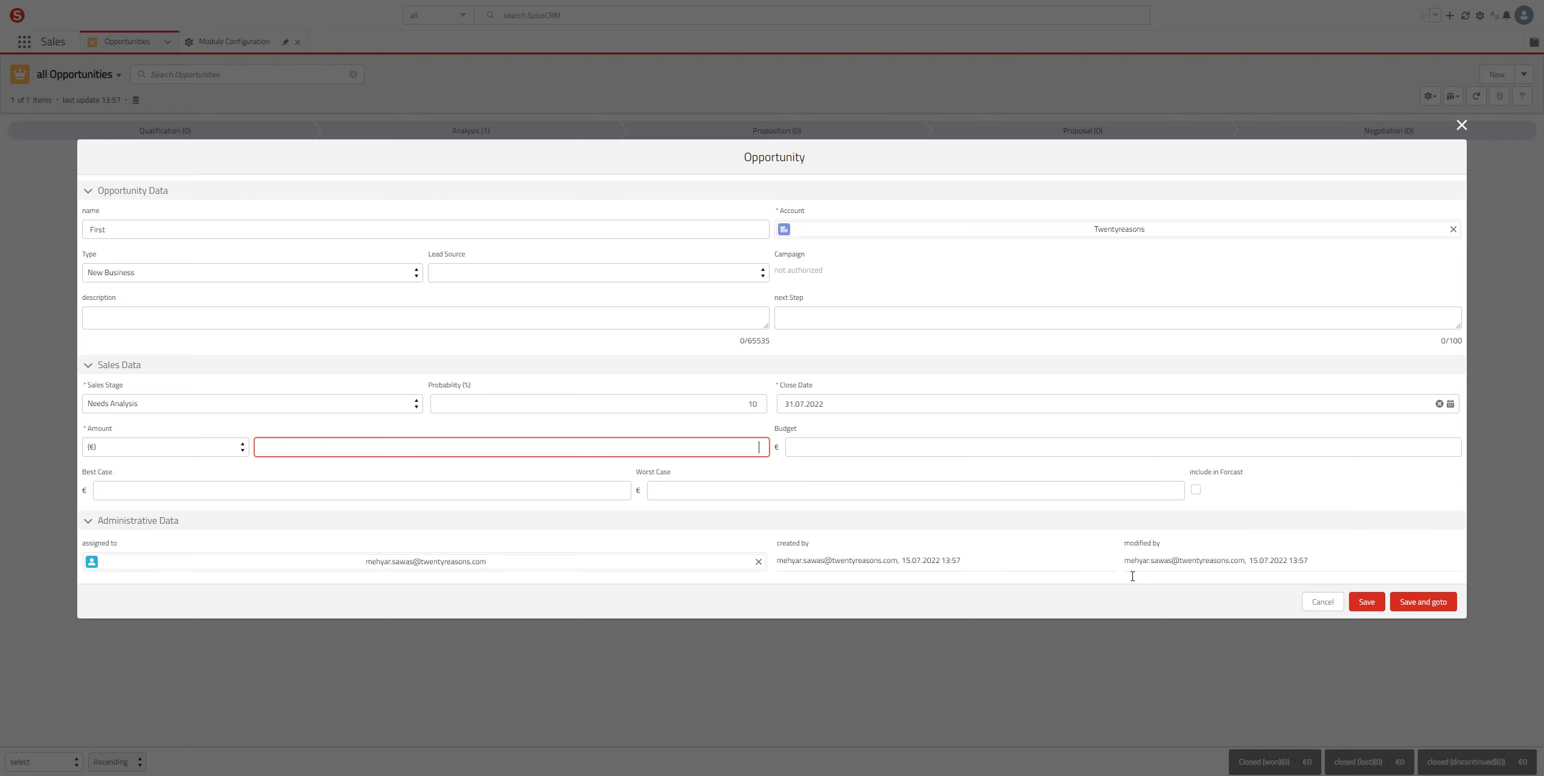
text(50)
click(1423, 602)
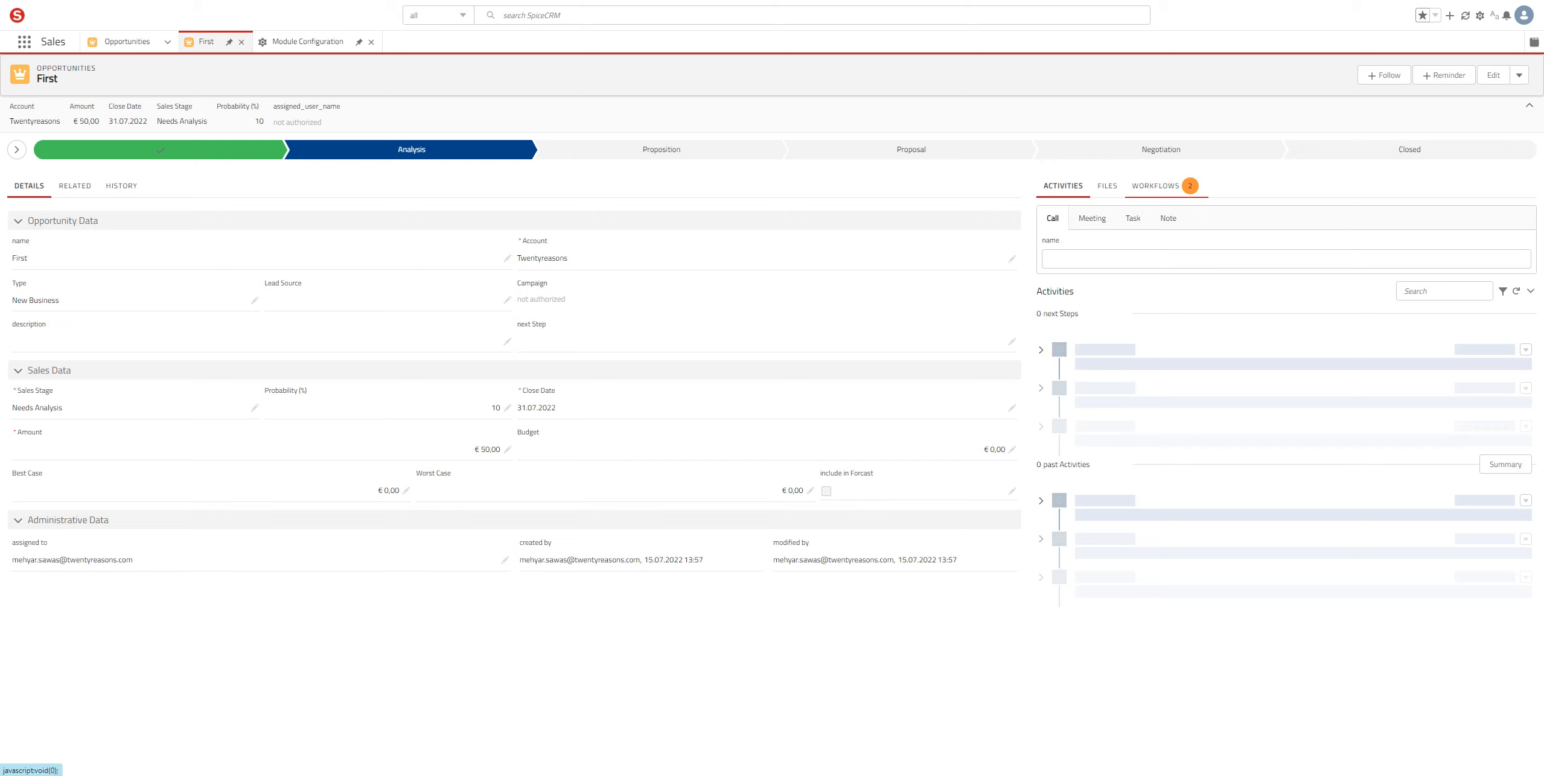
Step: Show the First opportunity's workflows, with Simple Process and Simple Opportunity Workflow awaiting sales-user action
click(1155, 185)
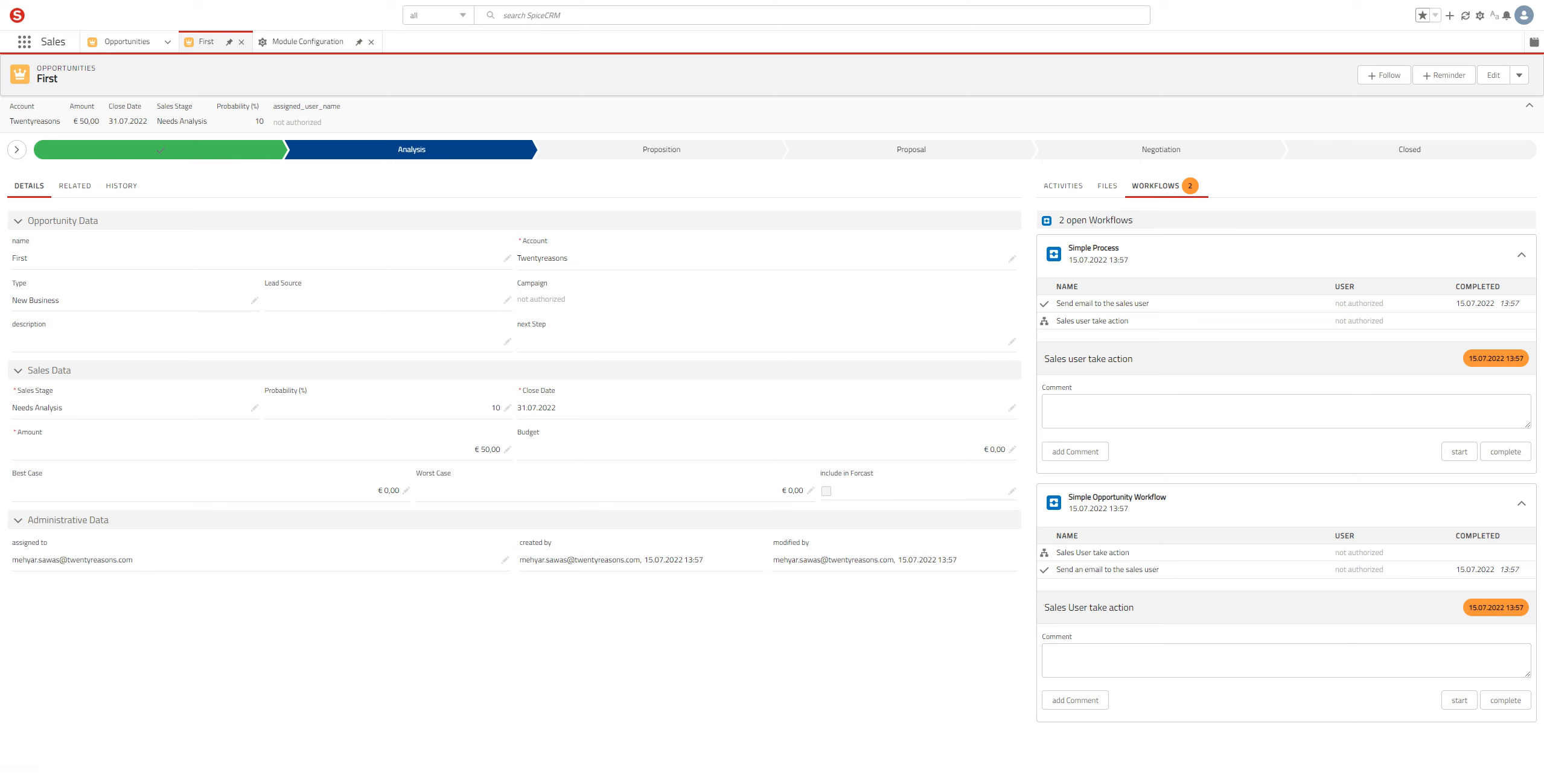
click(1050, 405)
drag(0, 206, 667, 118)
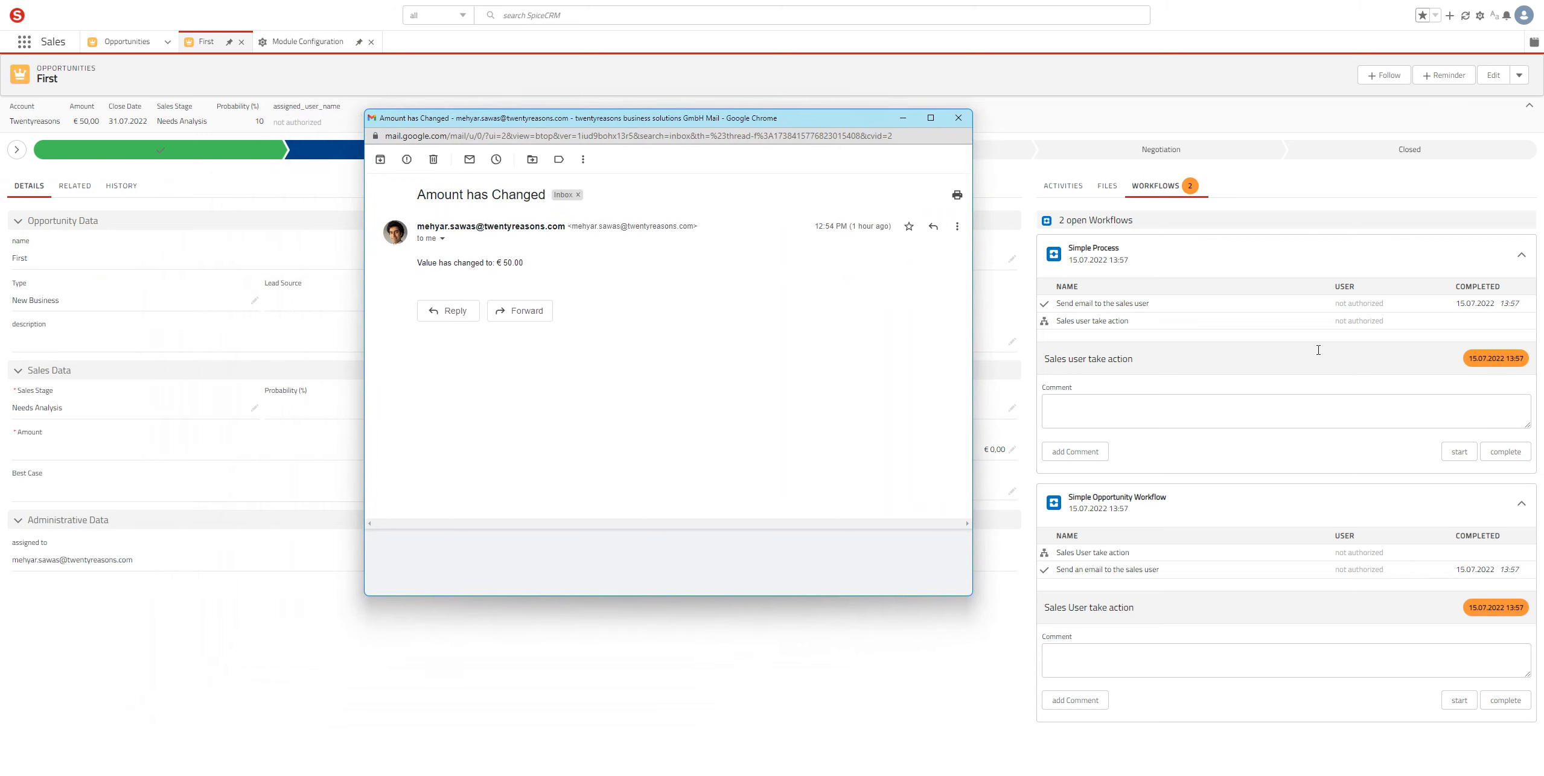
mouse_move(523, 262)
mouse_down()
mouse_move(417, 262)
mouse_move(522, 262)
mouse_up()
click(538, 269)
click(512, 266)
drag(825, 117, 22, 161)
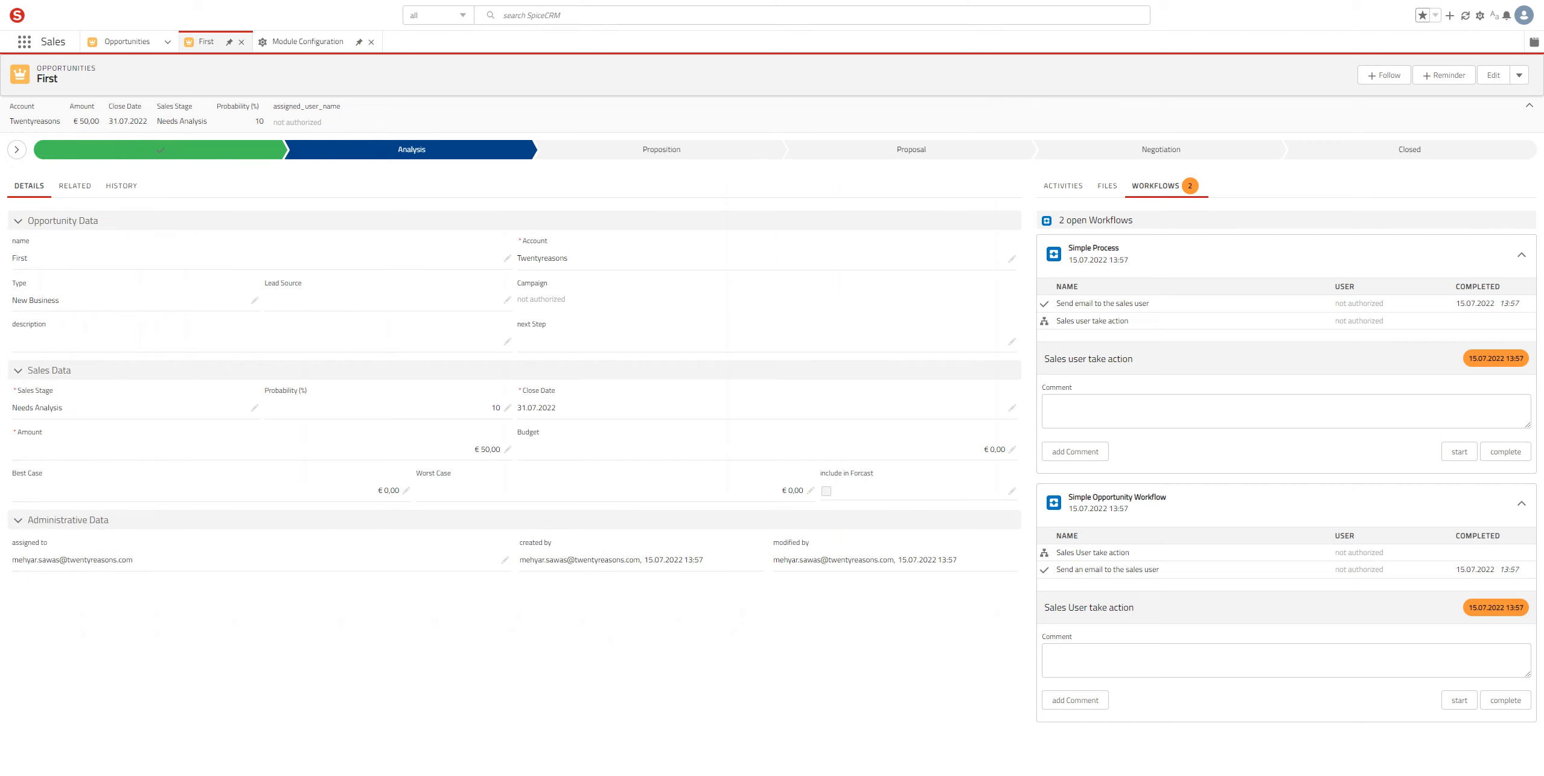
Step: Add the comment 'Fair enough' to the Simple Process step, complete it, and view the comment
click(1049, 406)
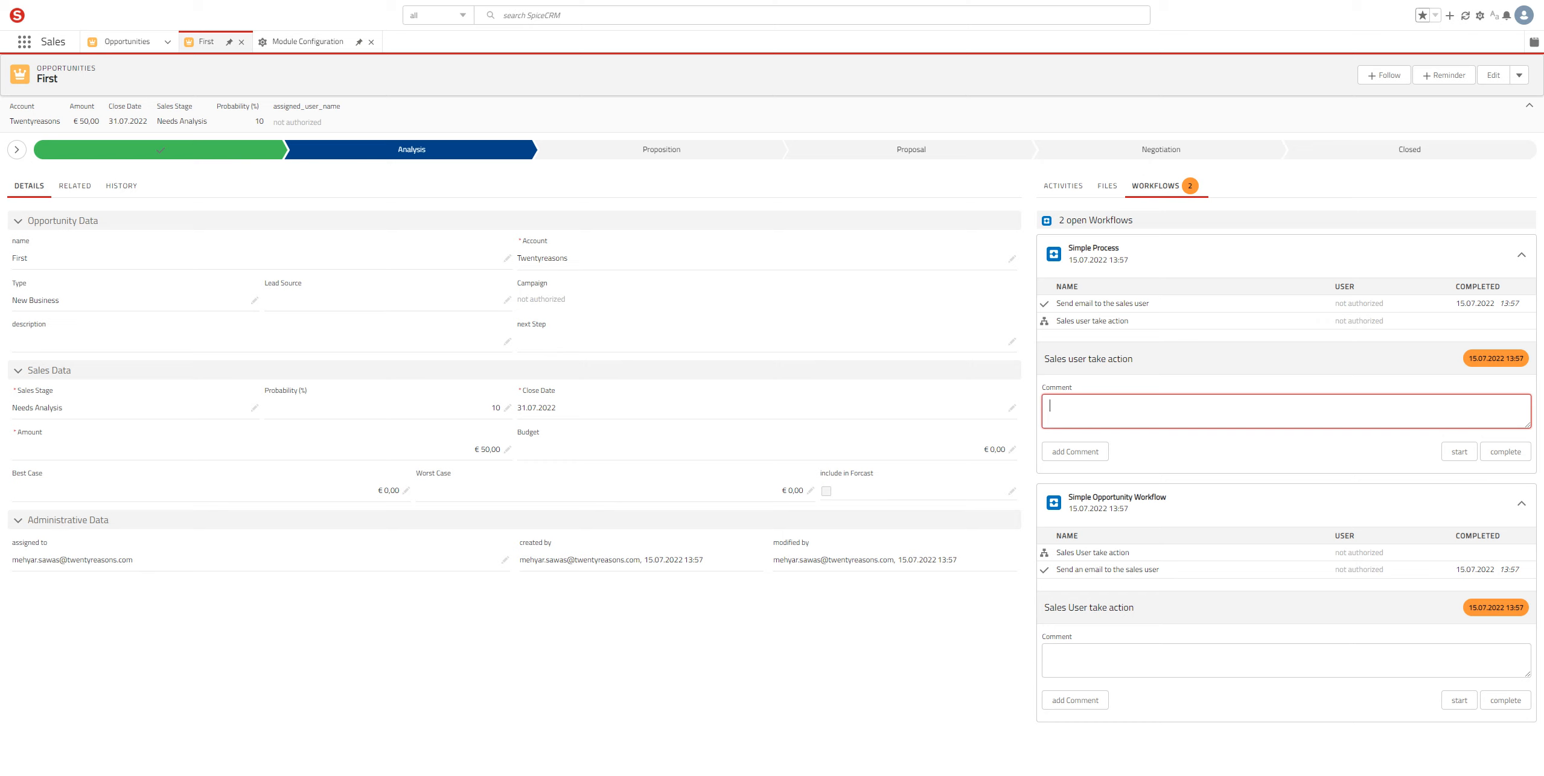
text(Fair enough)
click(1074, 452)
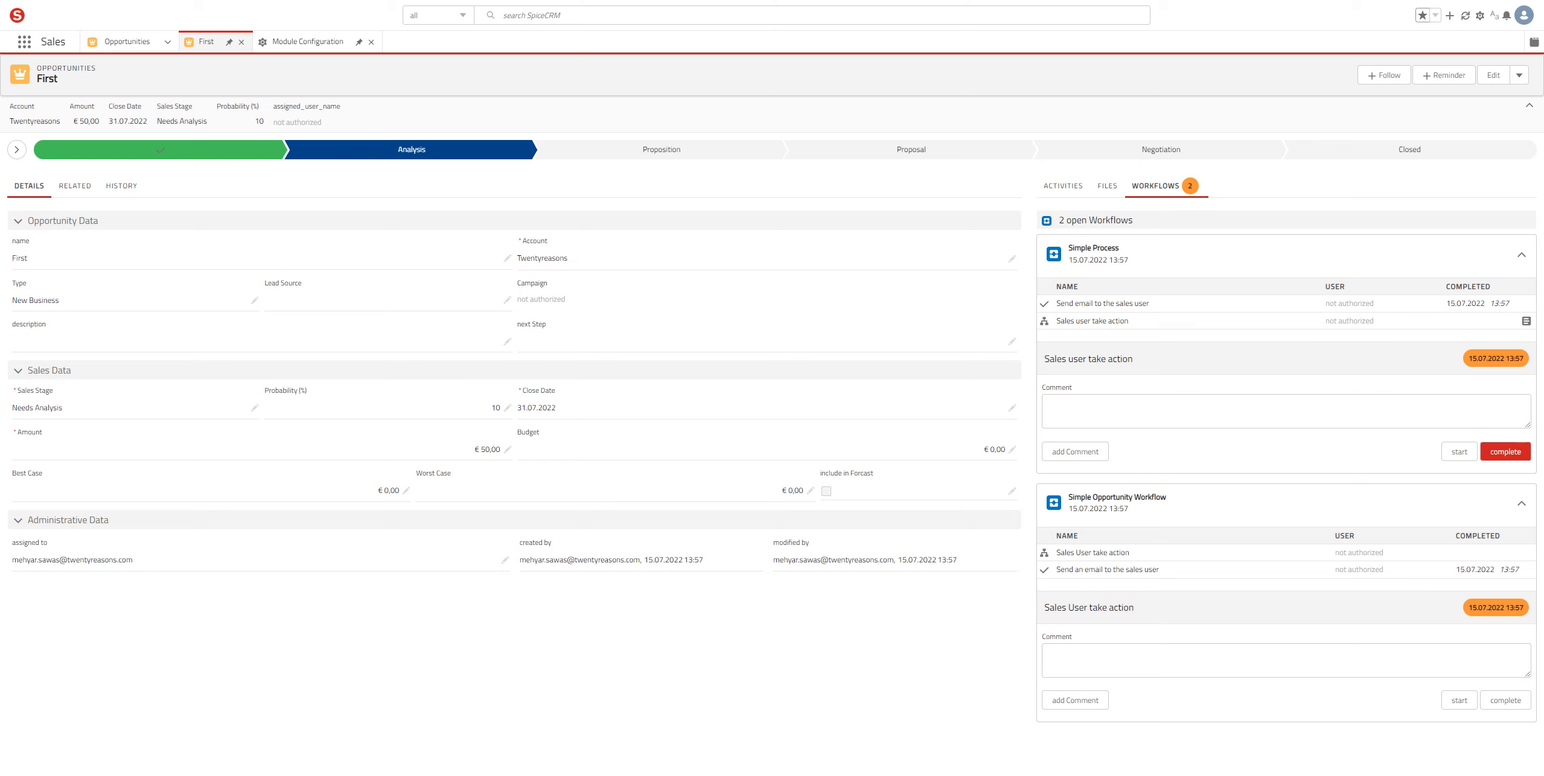
click(1506, 452)
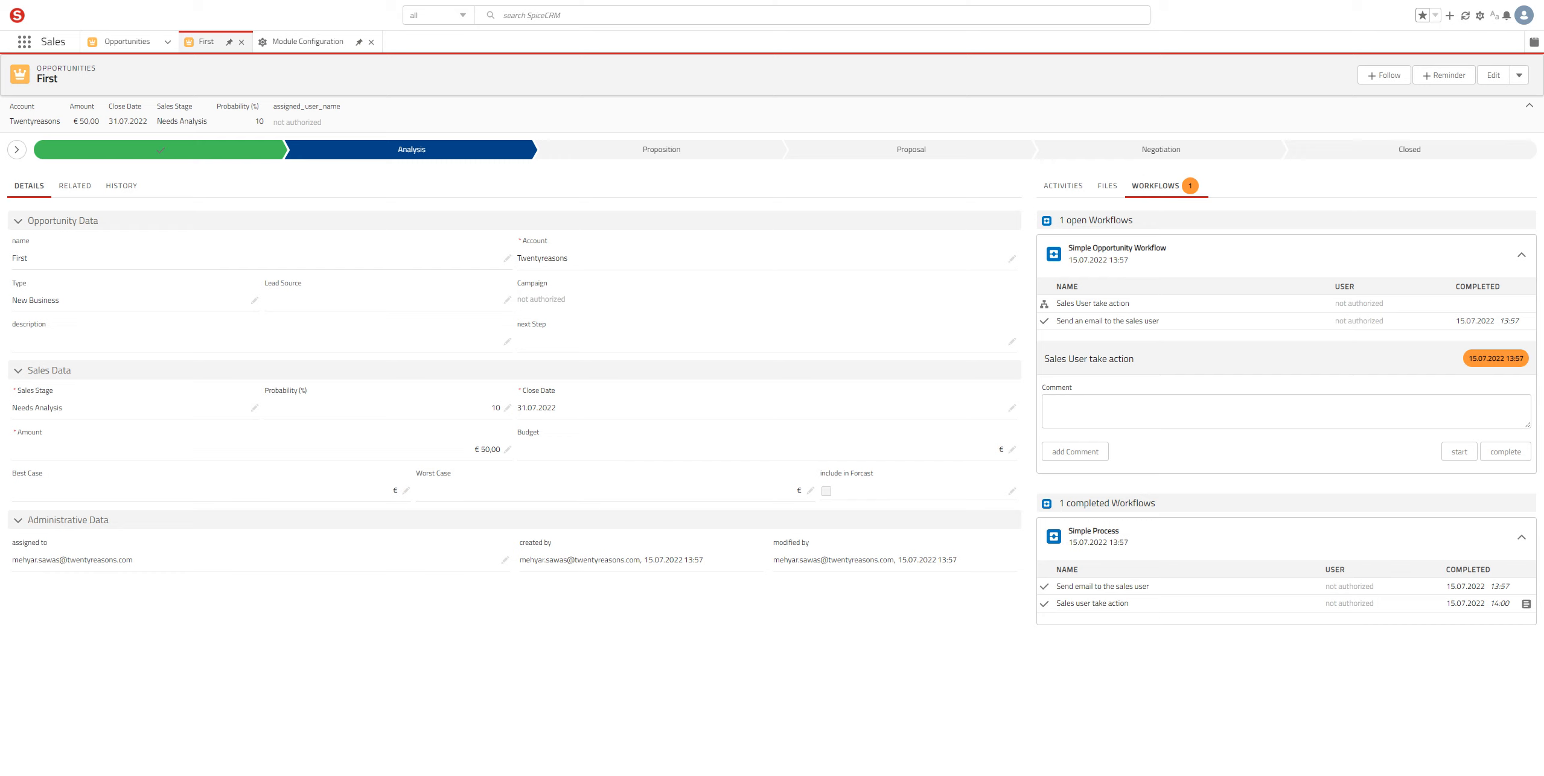
click(1526, 604)
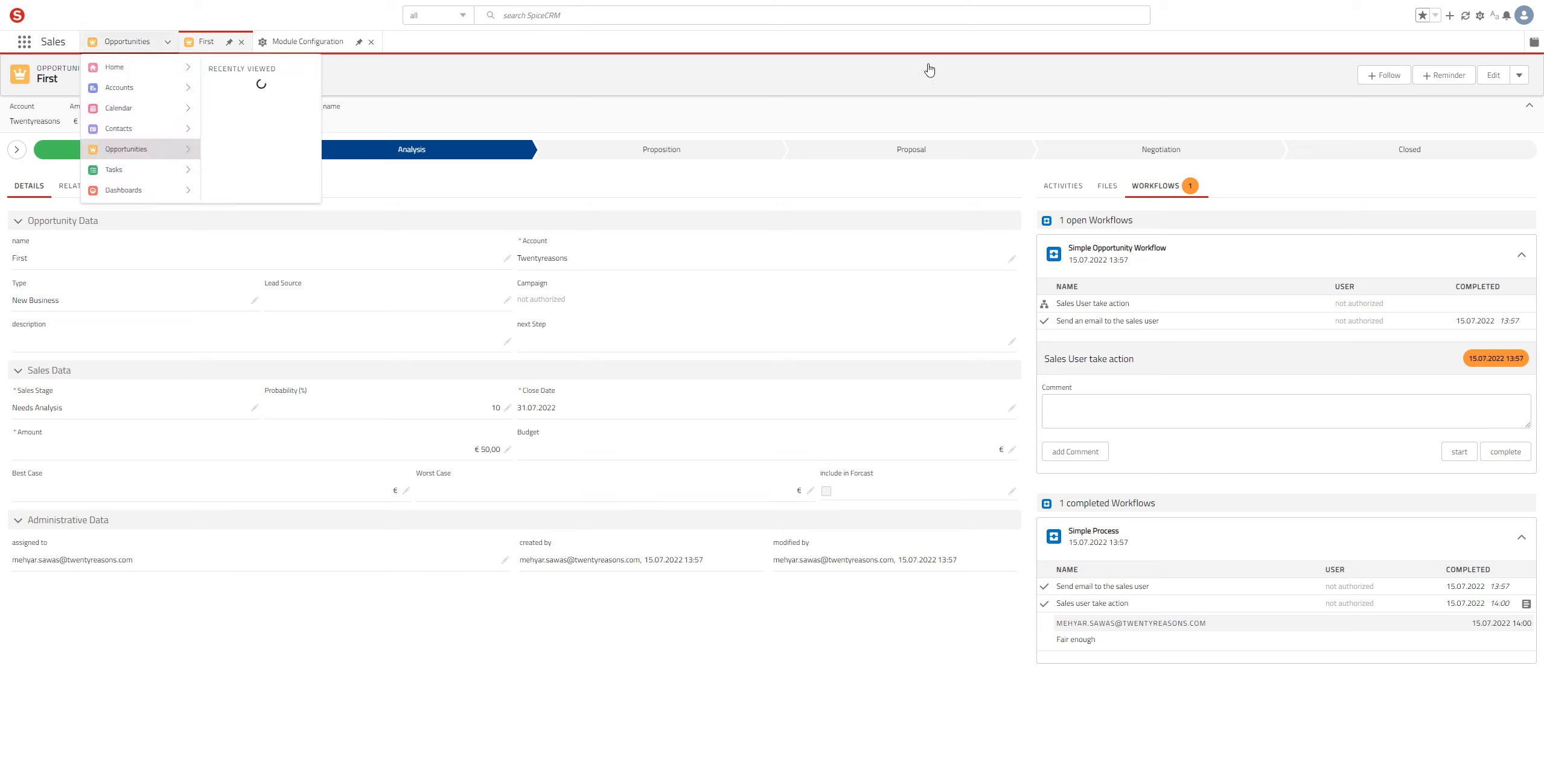
Step: Search 'workf' in the admin sidebar and open the Workflow Manager
click(308, 42)
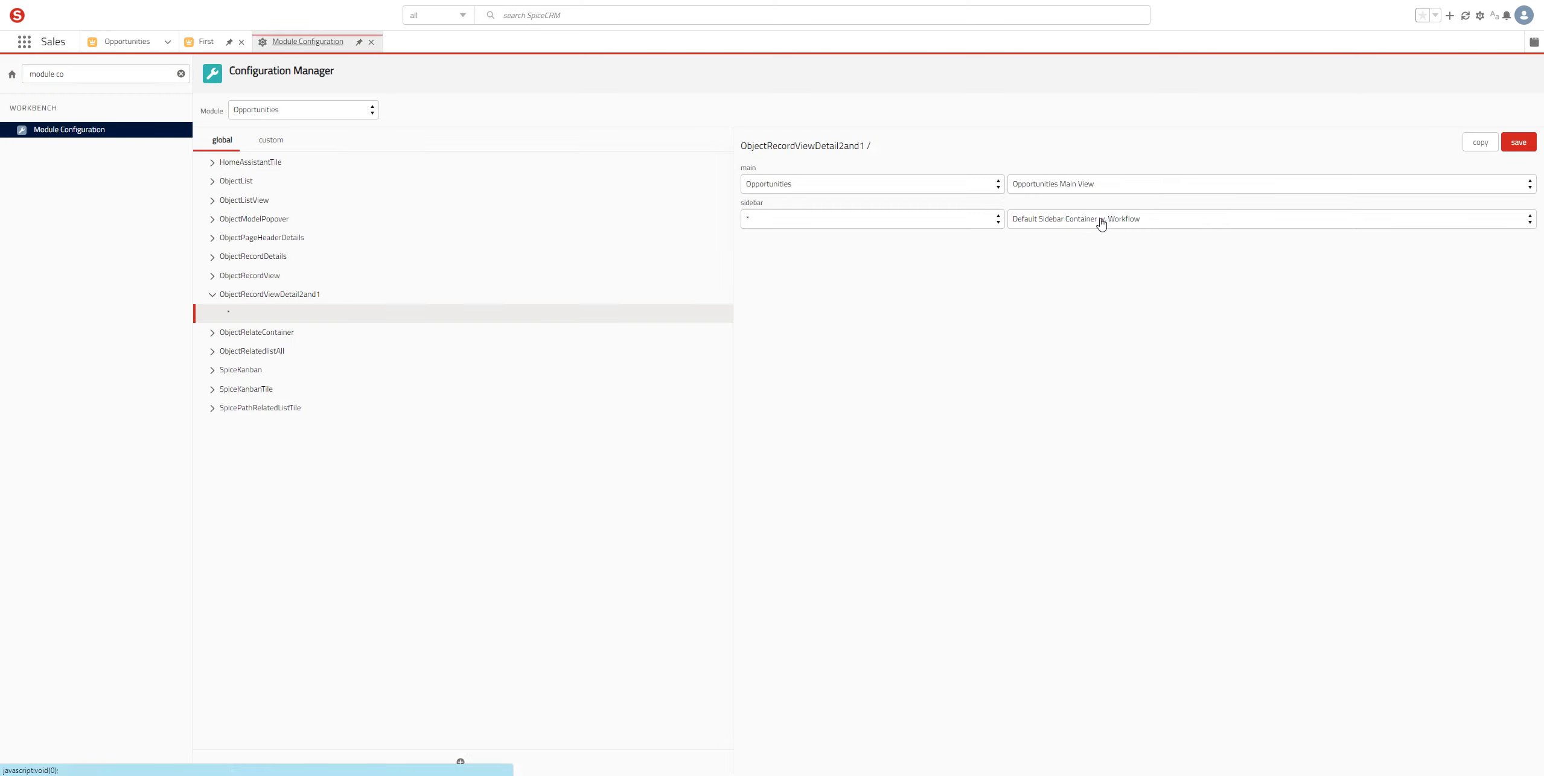
double_click(810, 102)
key(ctrl+a)
text(workf)
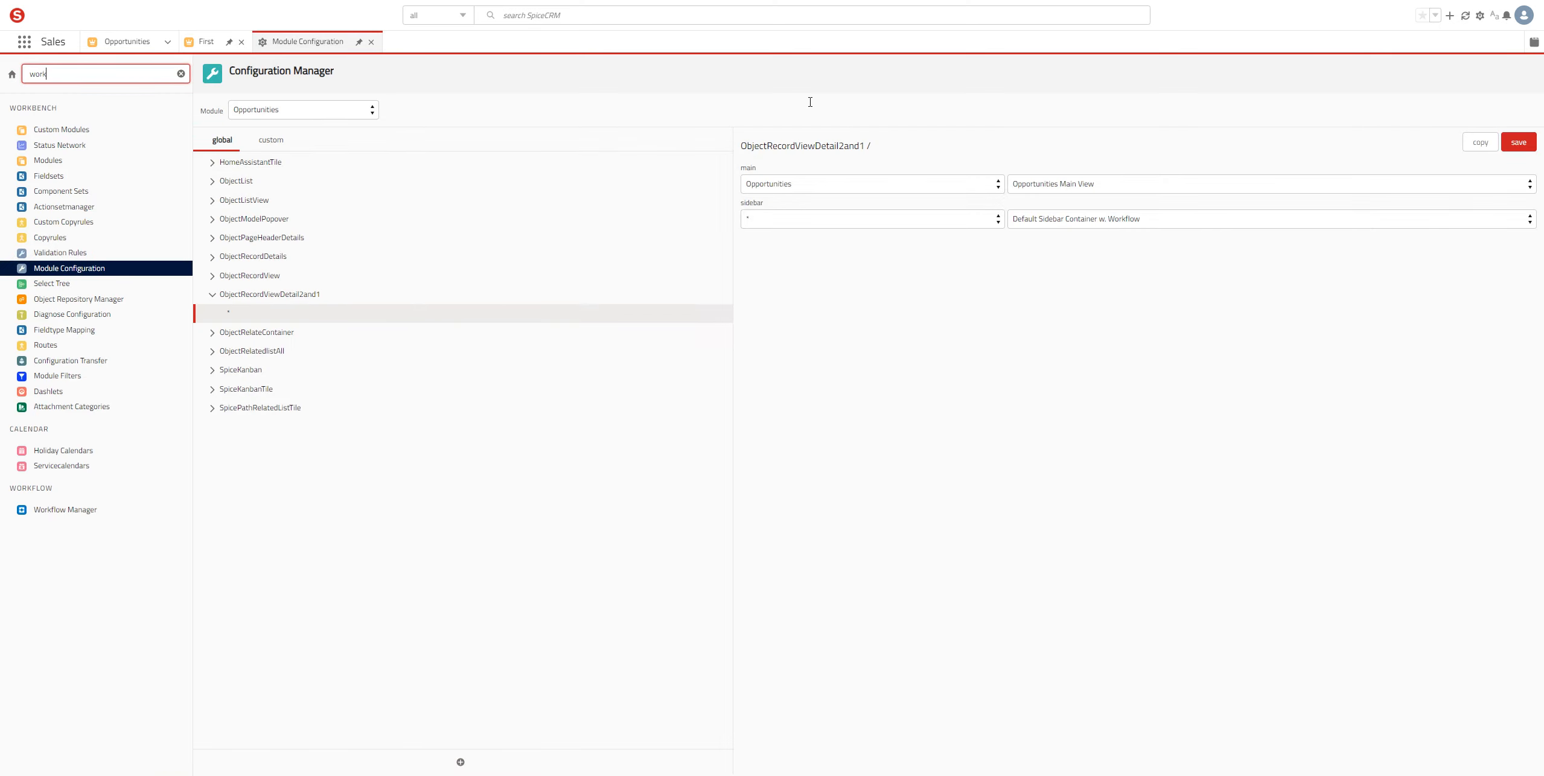
click(65, 129)
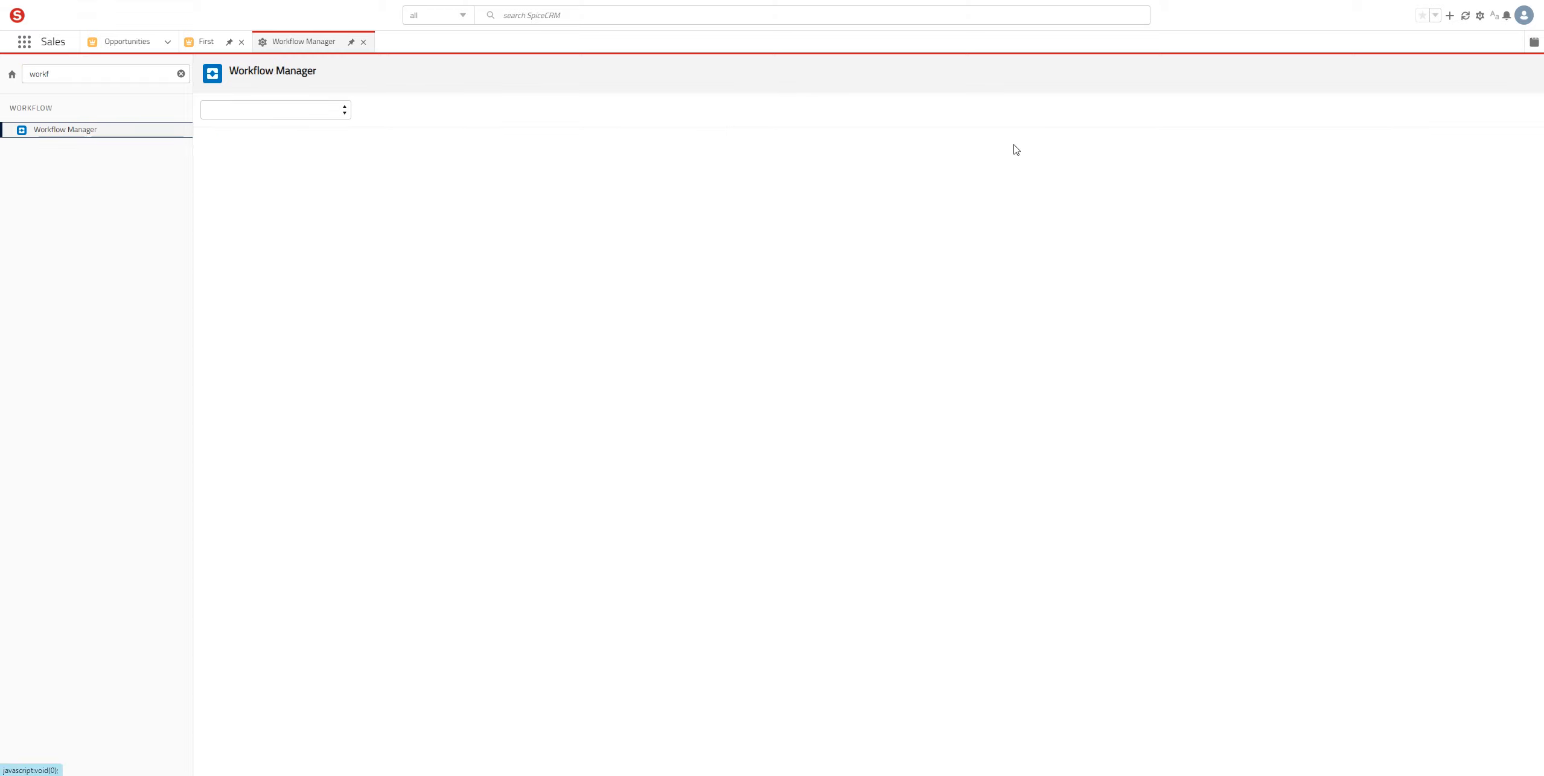
Step: Choose Opportunities as the Workflow Manager module to show its workflow diagram
click(275, 110)
key(Up)
key(Return)
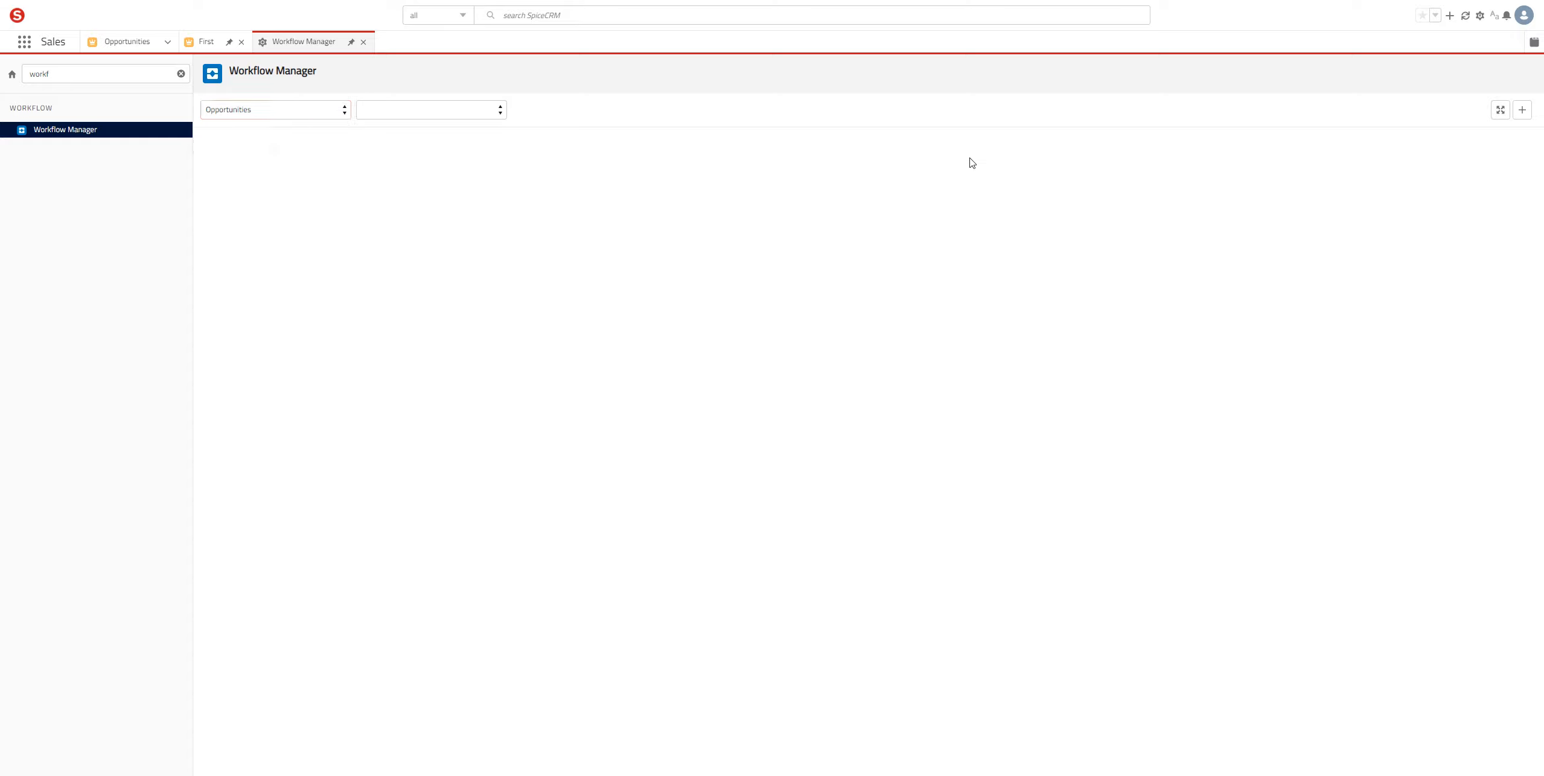
key(alt+Down)
key(Escape)
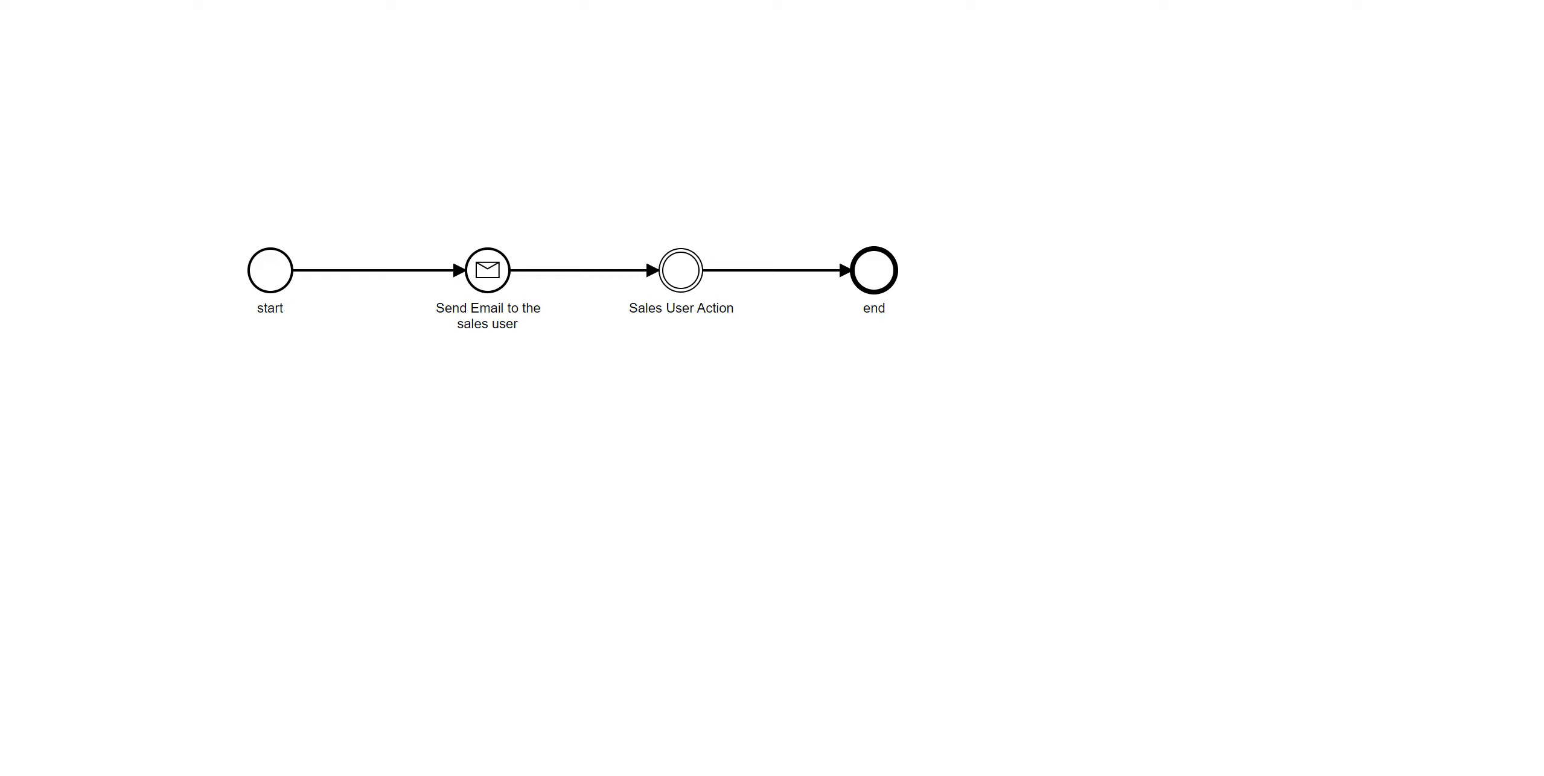
key(Escape)
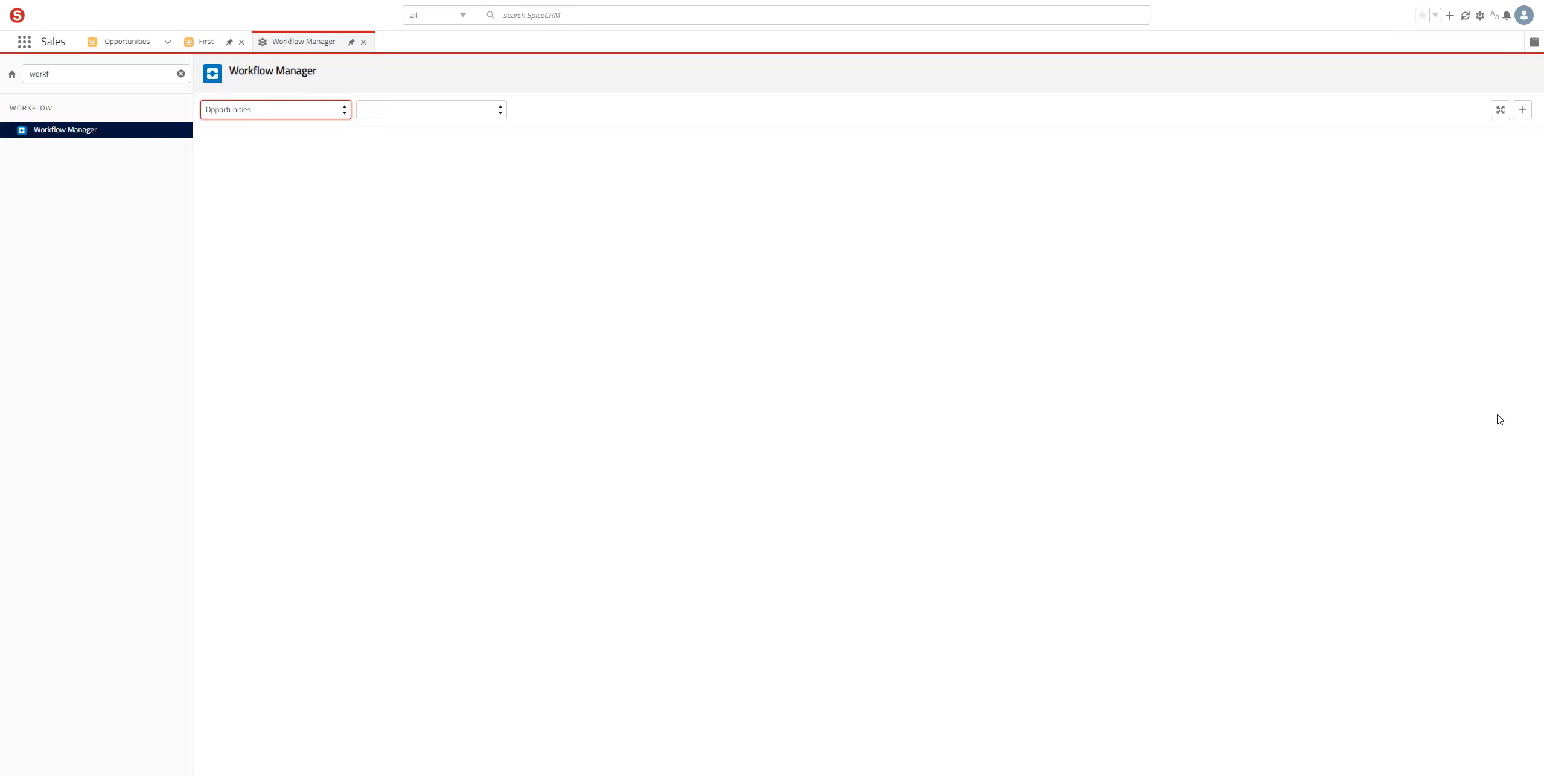